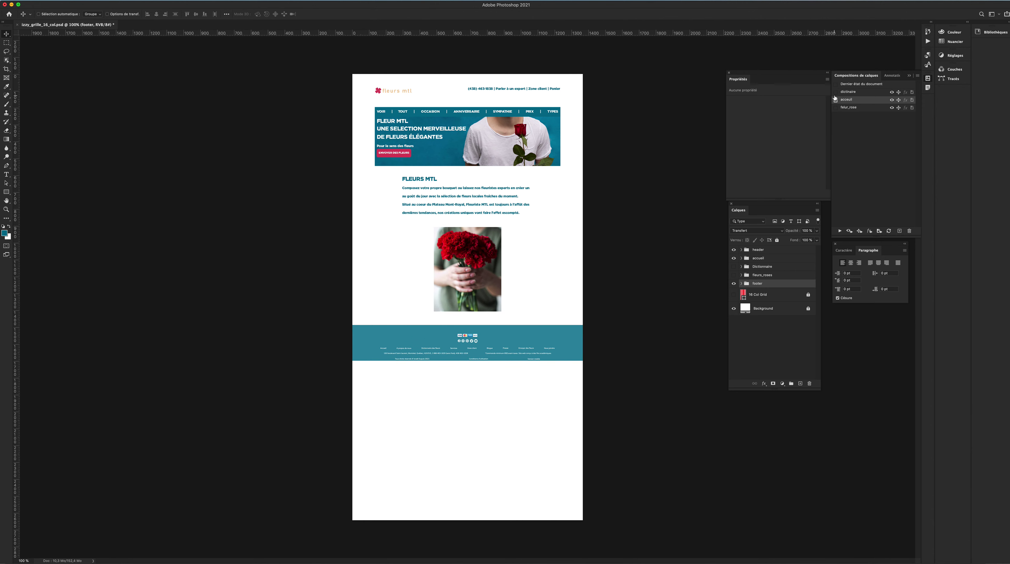
Step: Apply the dictionnaire layer comp, and manually switch the visible page from the Dictionnaire group to the fleurs_roses group
left_click(835, 92)
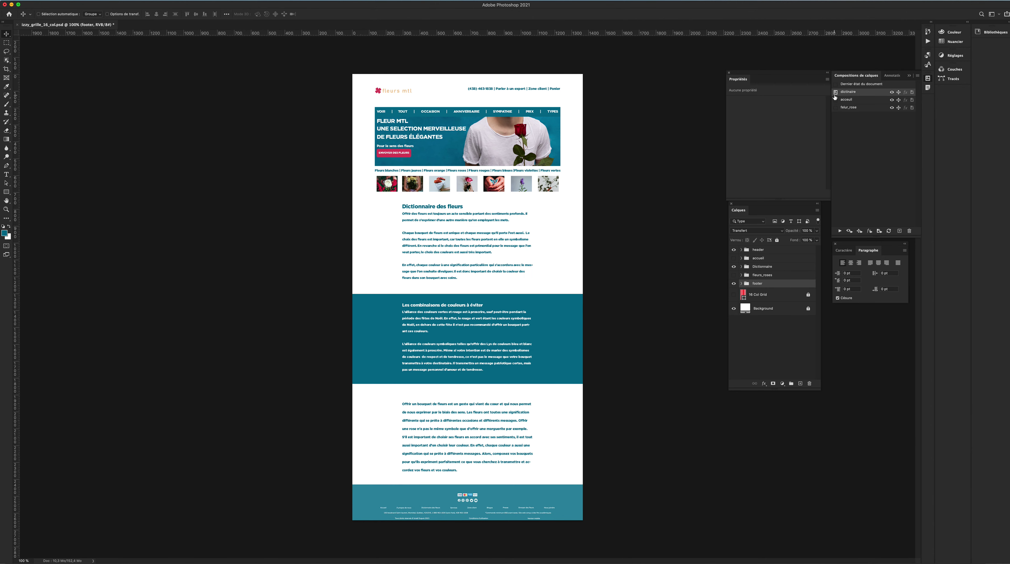
left_click(734, 258)
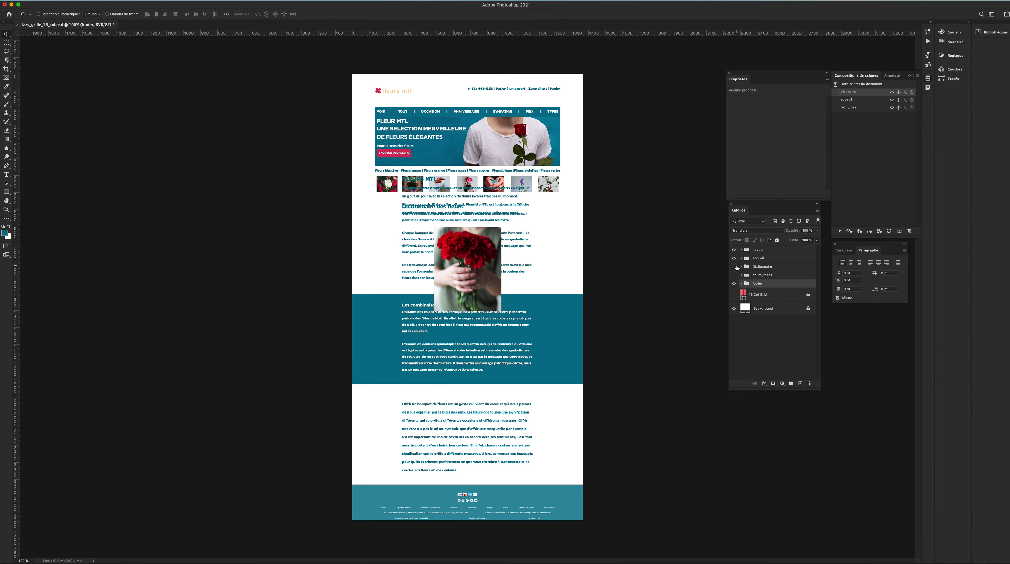
left_click(734, 267)
left_click(734, 274)
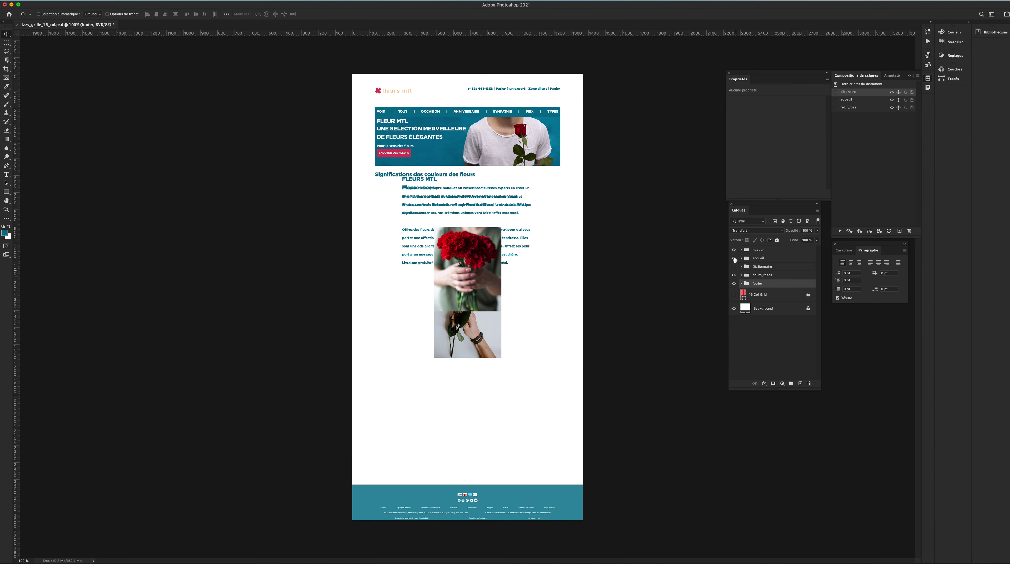
left_click(735, 258)
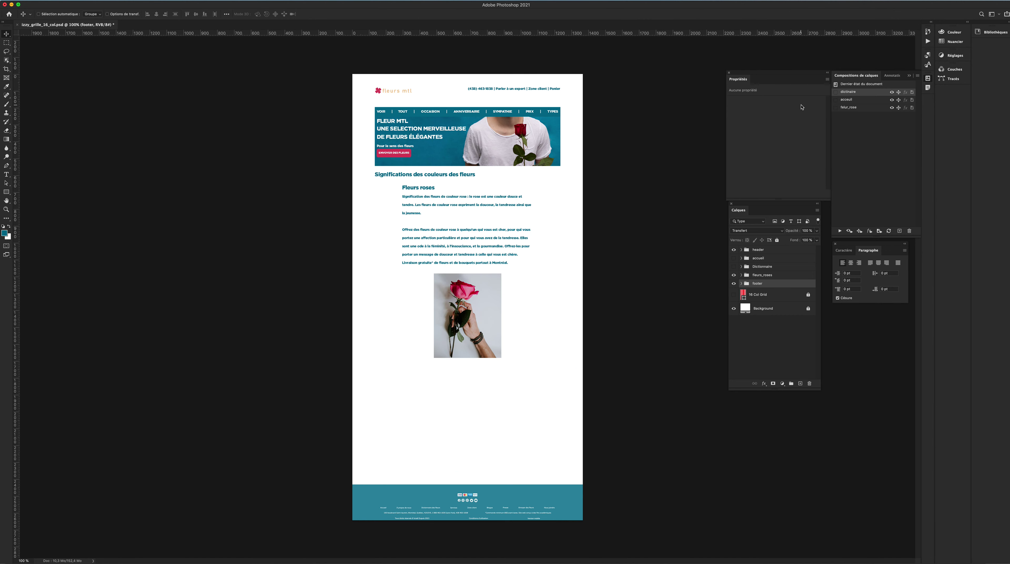
Step: Cycle through the accueil, fleur_rose and dictionnaire layer comps to compare the three page layouts, ending on dictionnaire
left_click(836, 100)
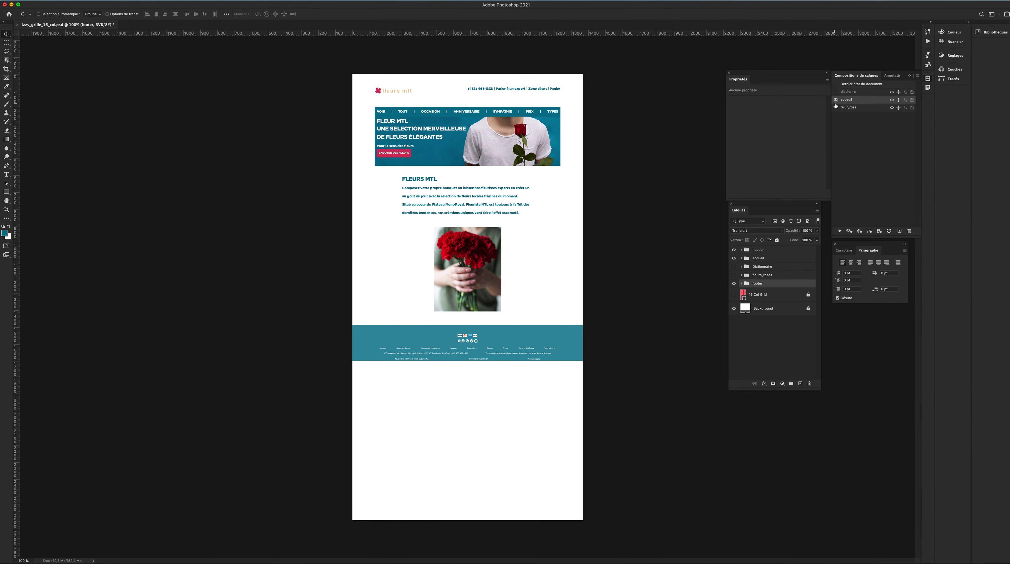
left_click(835, 107)
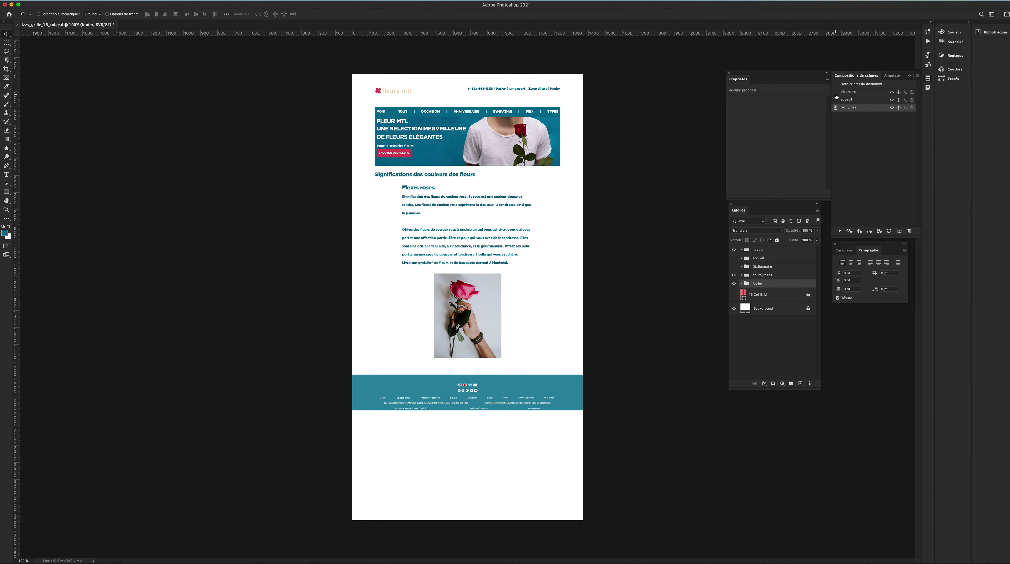
left_click(836, 92)
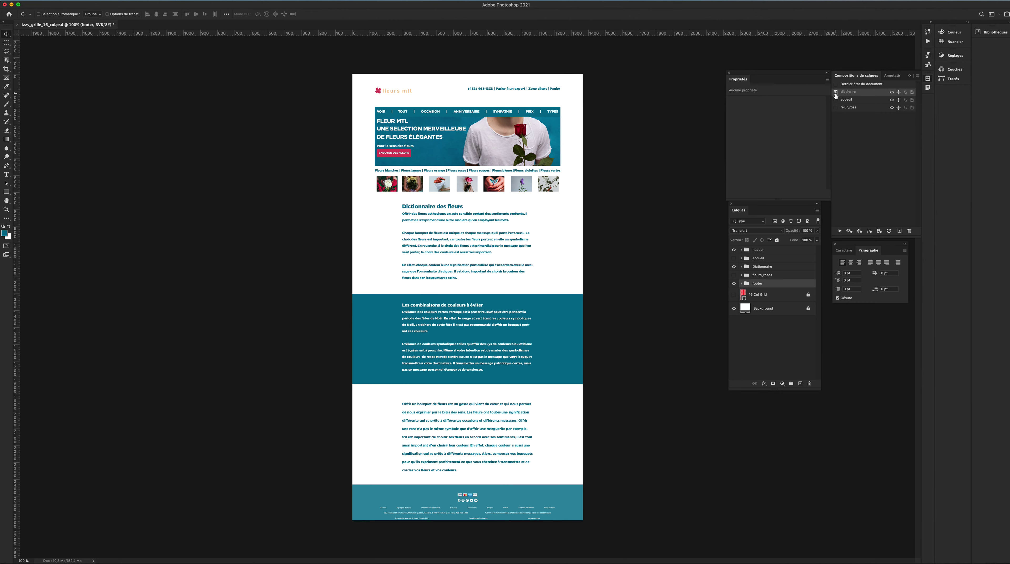
left_click(836, 100)
left_click(836, 107)
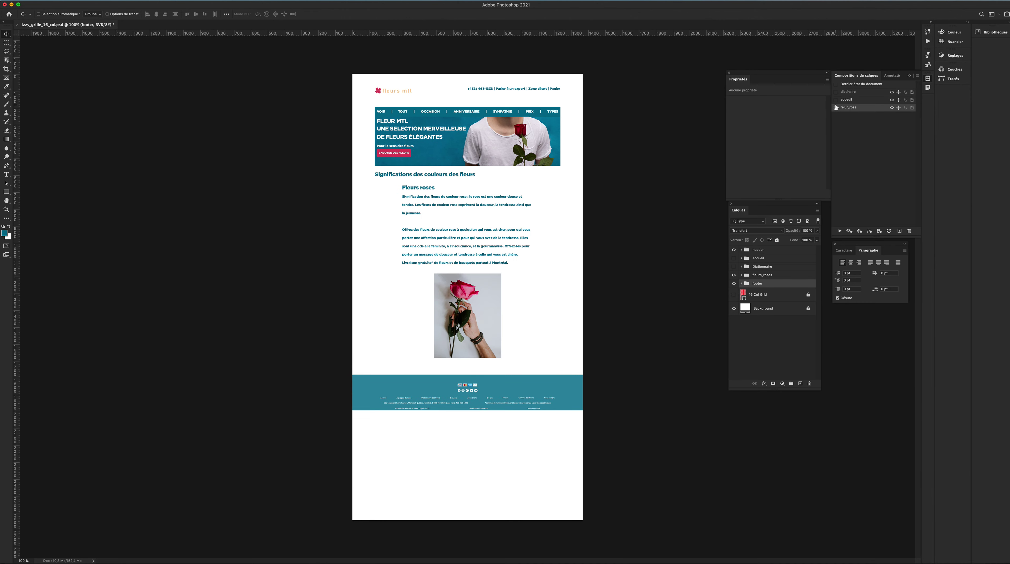
left_click(835, 92)
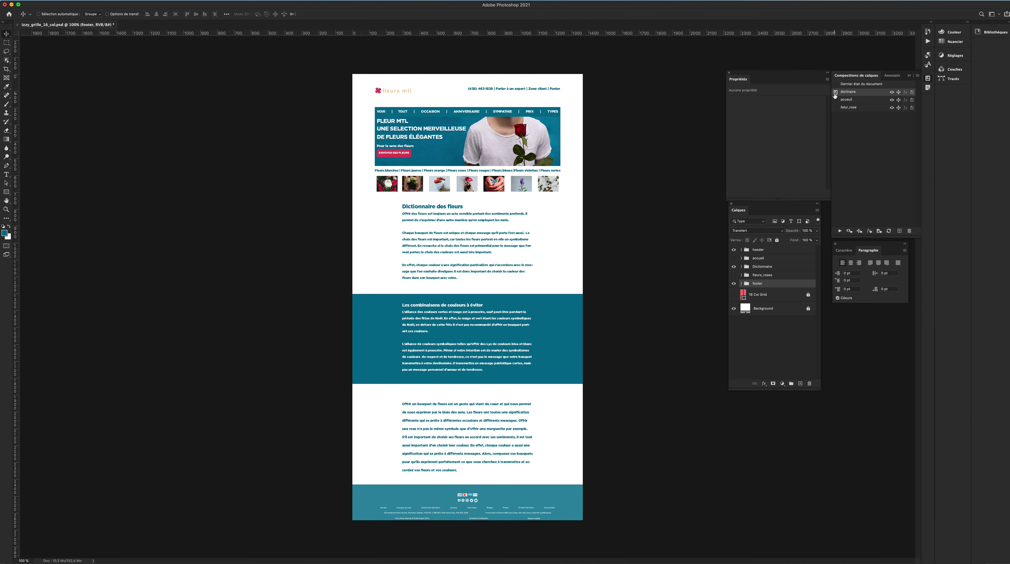
Step: Switch to Finder and preview the 12-, 16- and 24-column grid files in the grille_photoshop folder
key("super")
key("super+Tab")
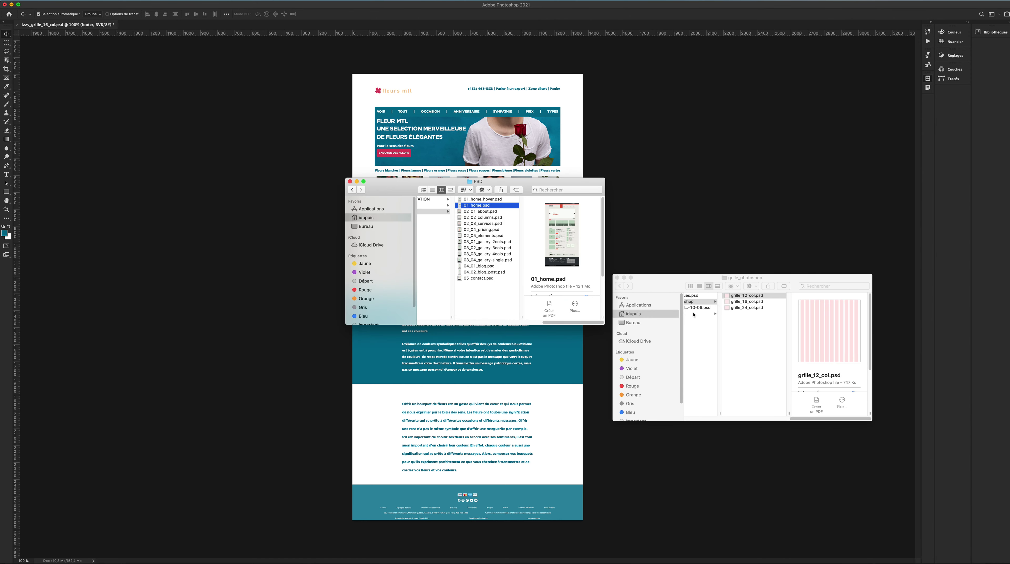
left_click_drag(694, 278, 424, 179)
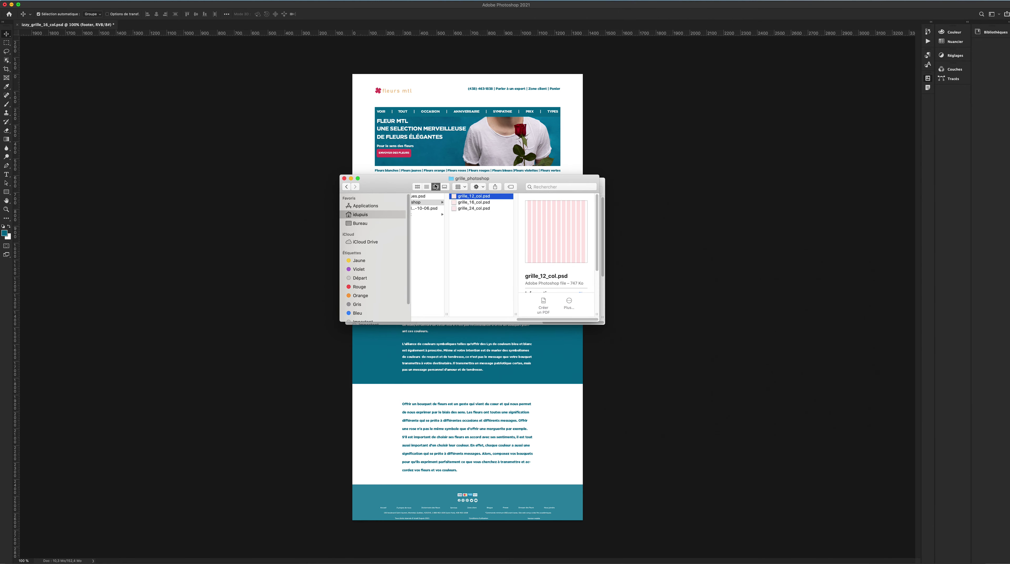
left_click(473, 202)
key("space")
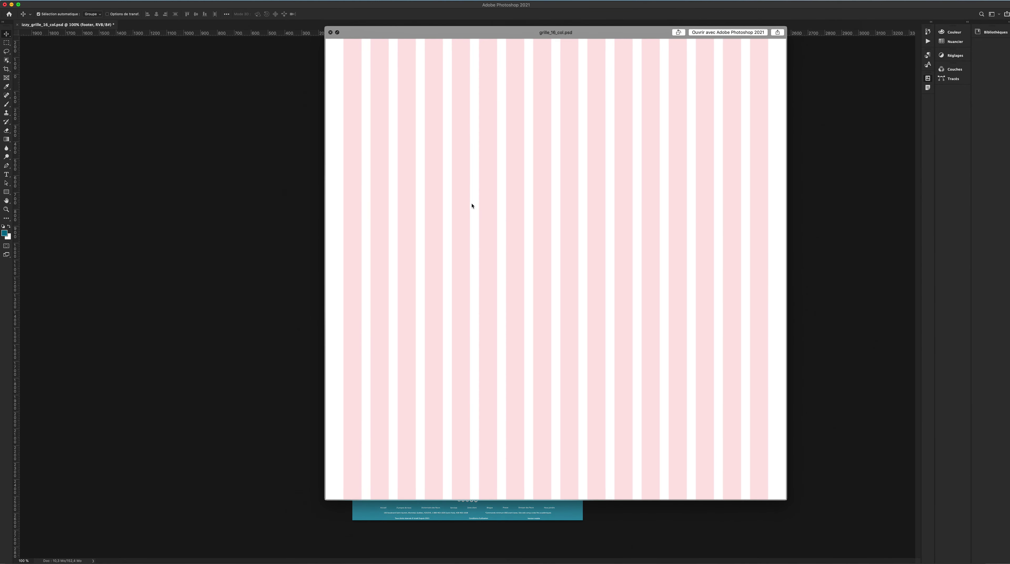
key("space")
key("Down")
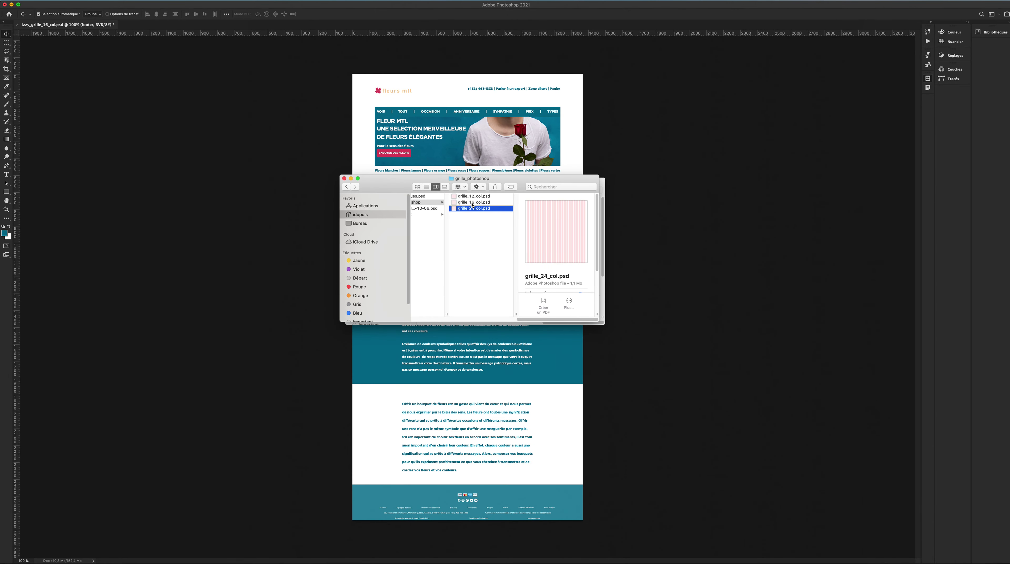
key("space")
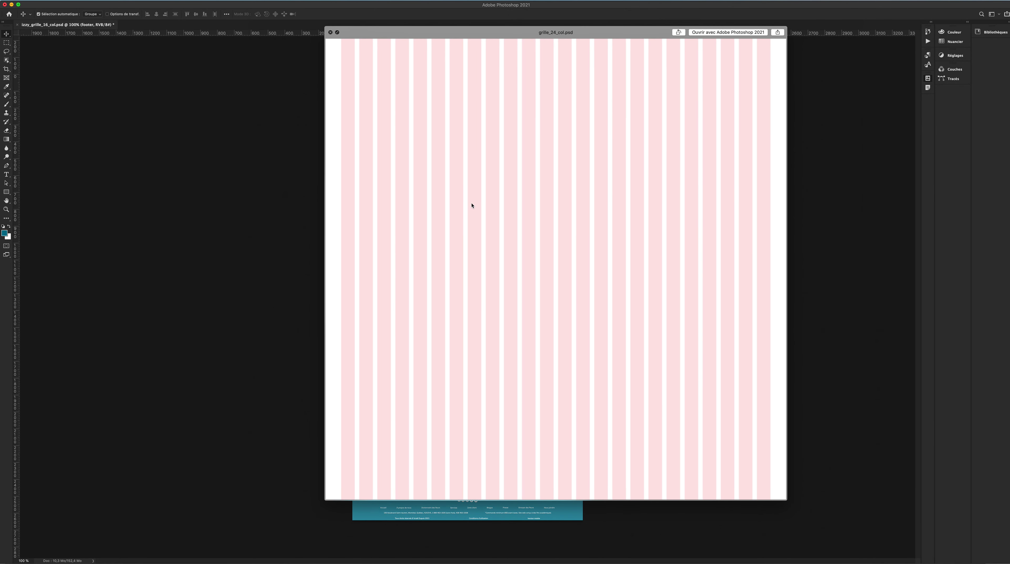
key("Up")
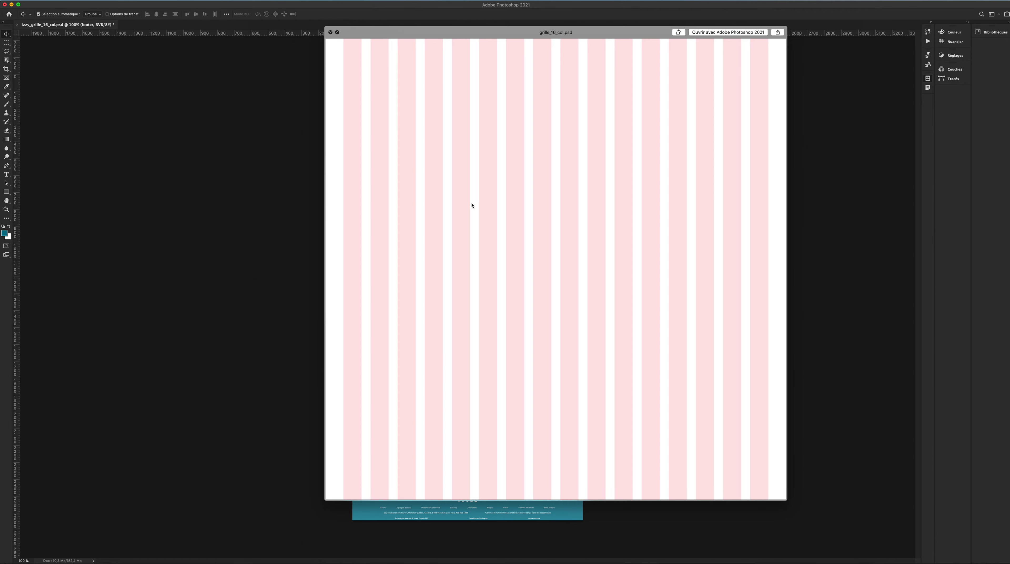
key("Up")
key("space")
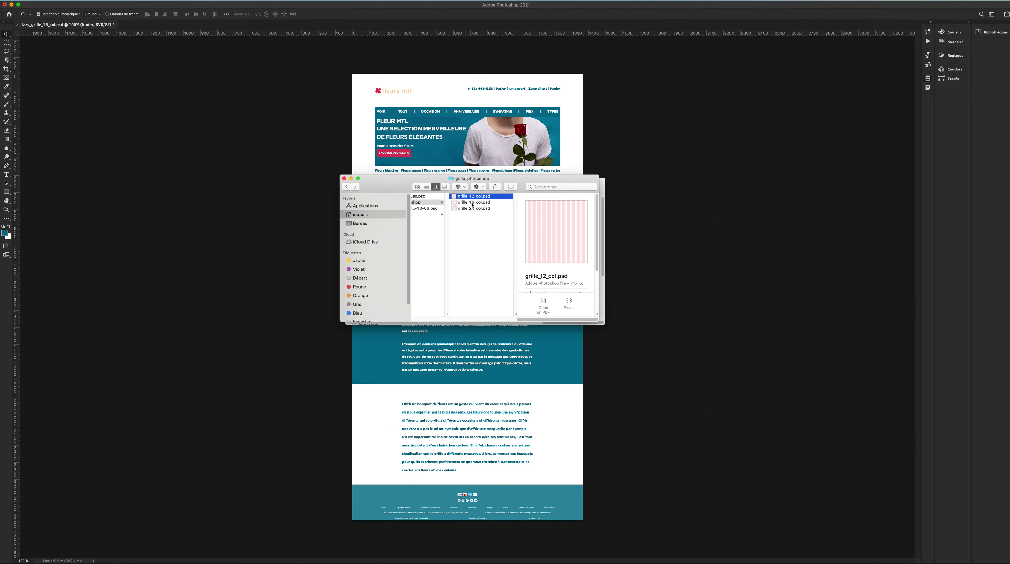
Step: Open grille_16_col.psd in Photoshop and bring up its image size settings
key("Down")
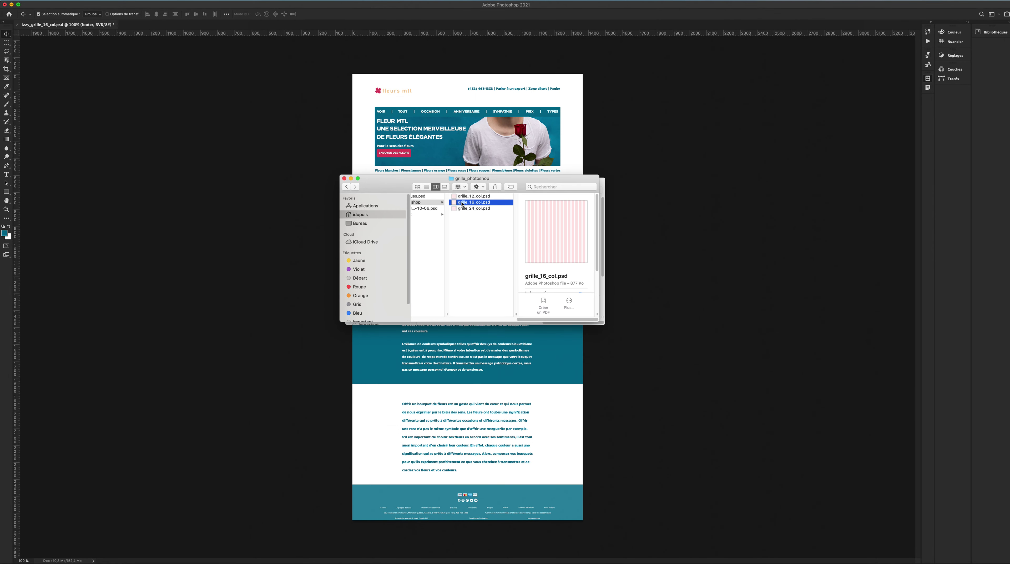
double_click(462, 203)
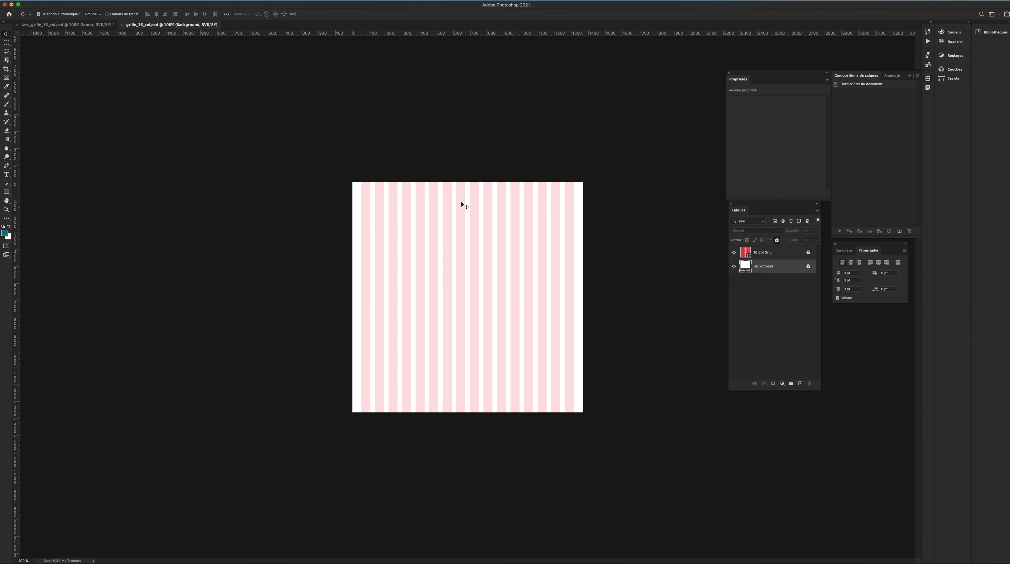
key("h")
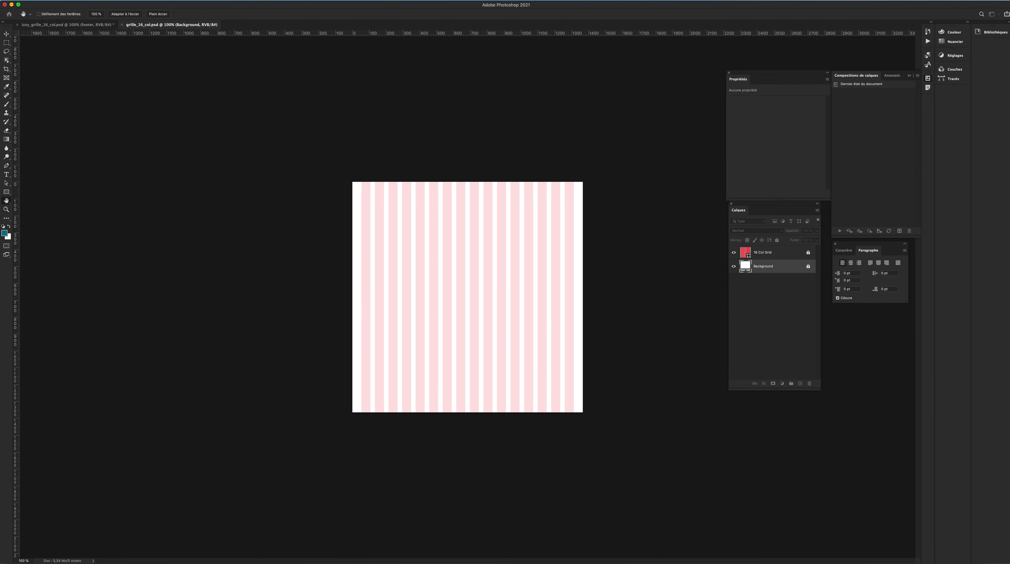
key("super+alt+i")
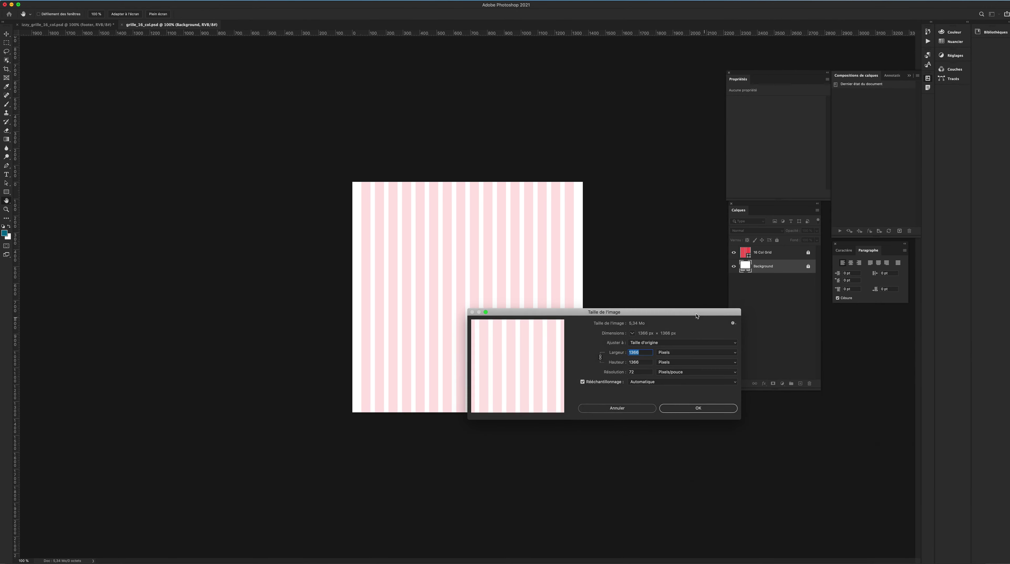
left_click_drag(695, 314, 556, 230)
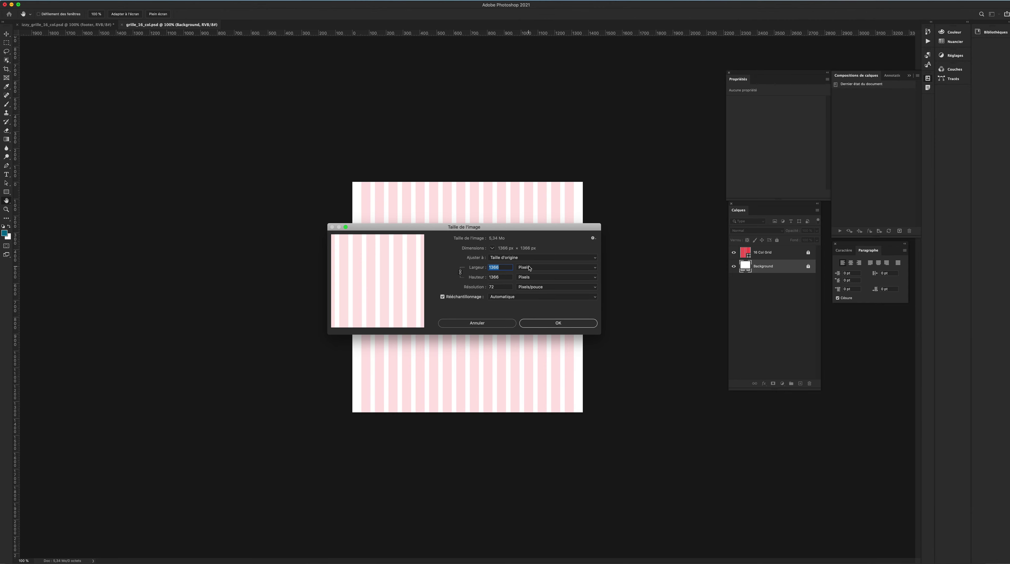
Step: Compare the grid's image size with the 1366 * 768 screen entry in taille_ecran.pdf, and close the image size settings
key("super+Tab")
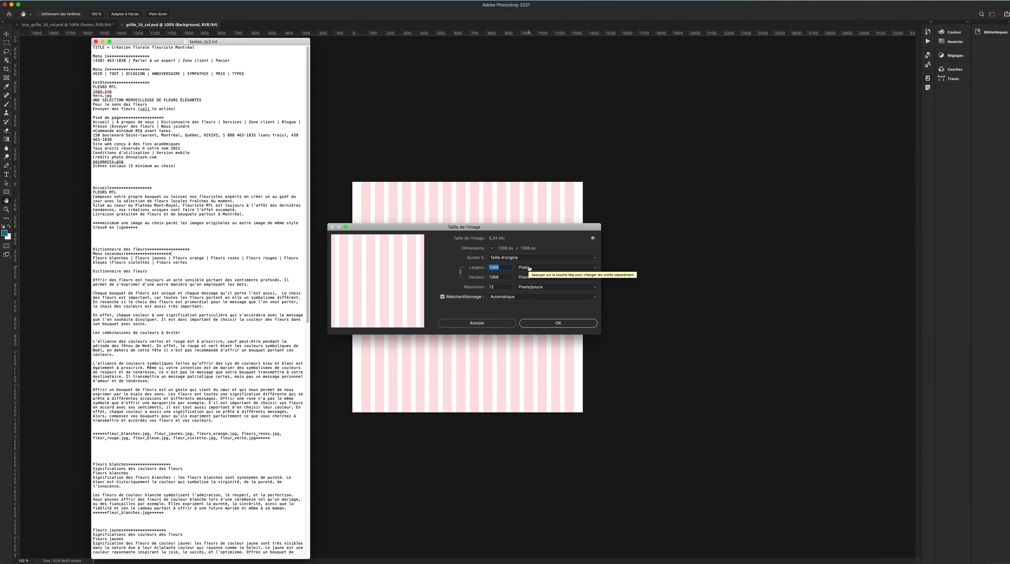
key("super+Tab")
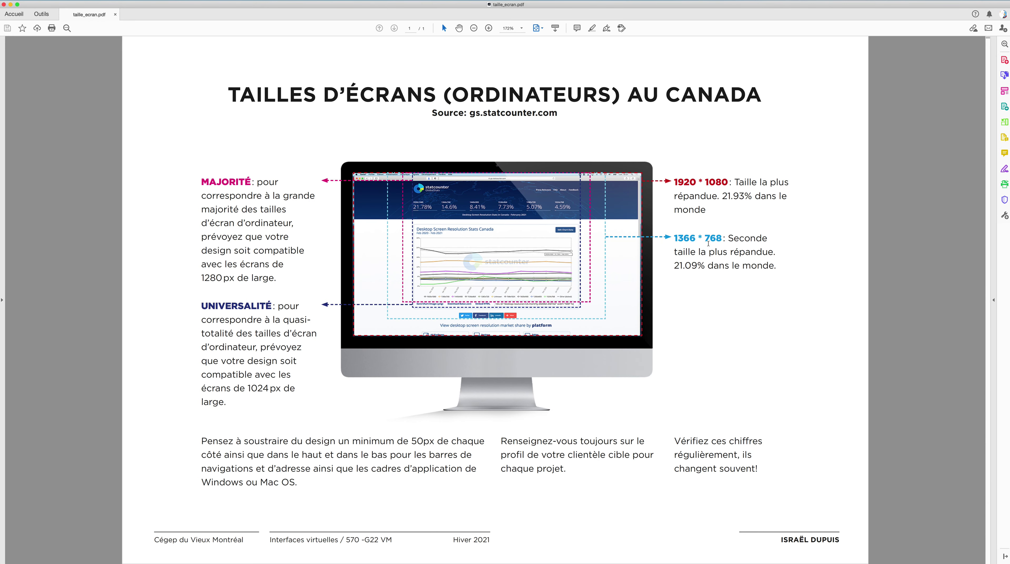
left_click_drag(673, 237, 722, 241)
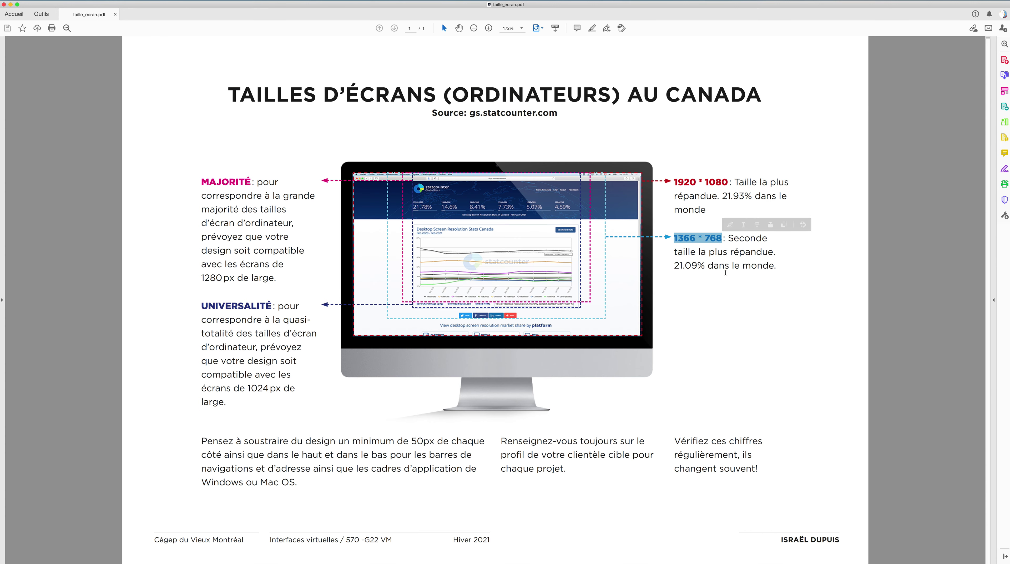
left_click(726, 271)
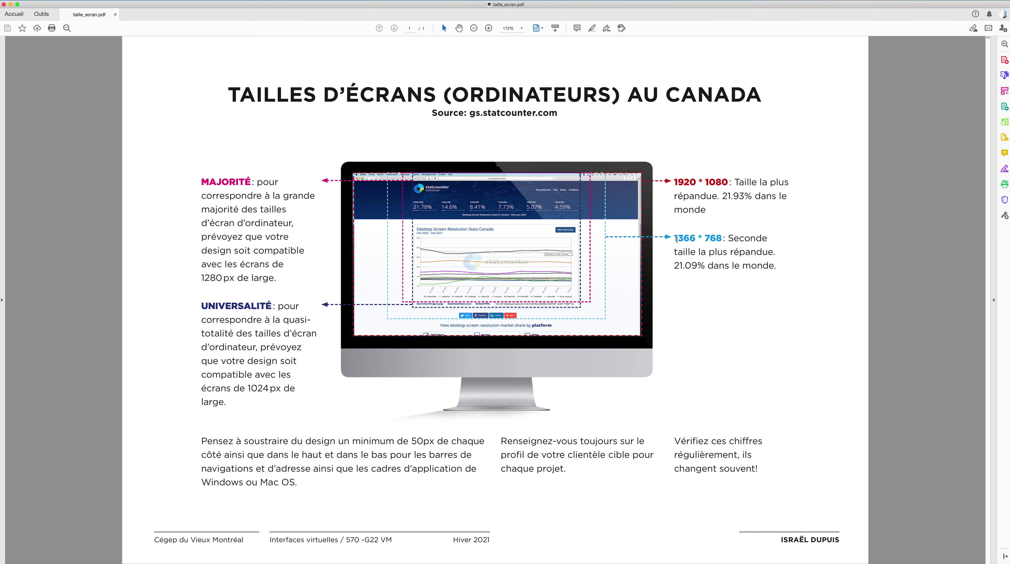
left_click_drag(676, 237, 701, 239)
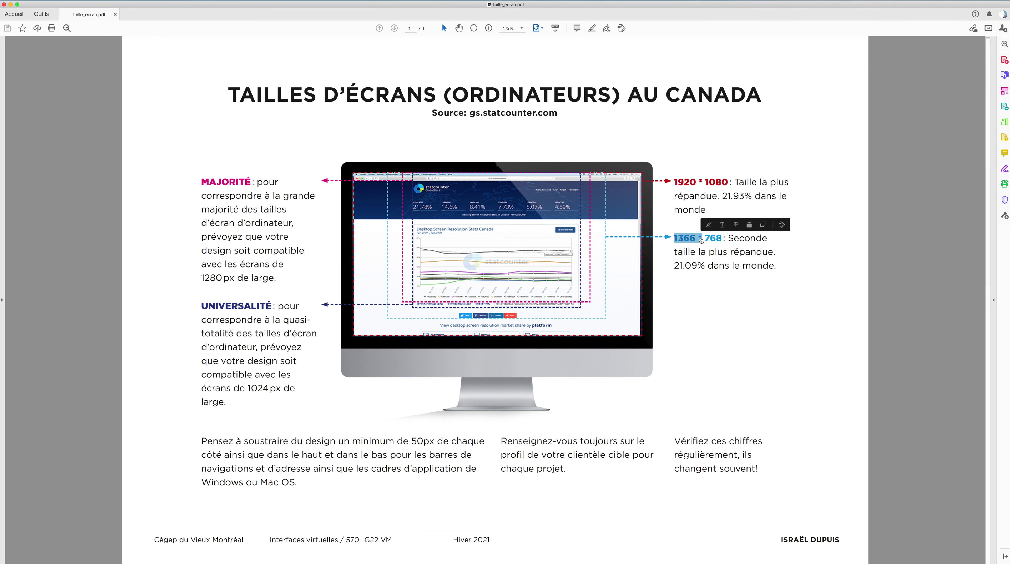
key("super+Tab")
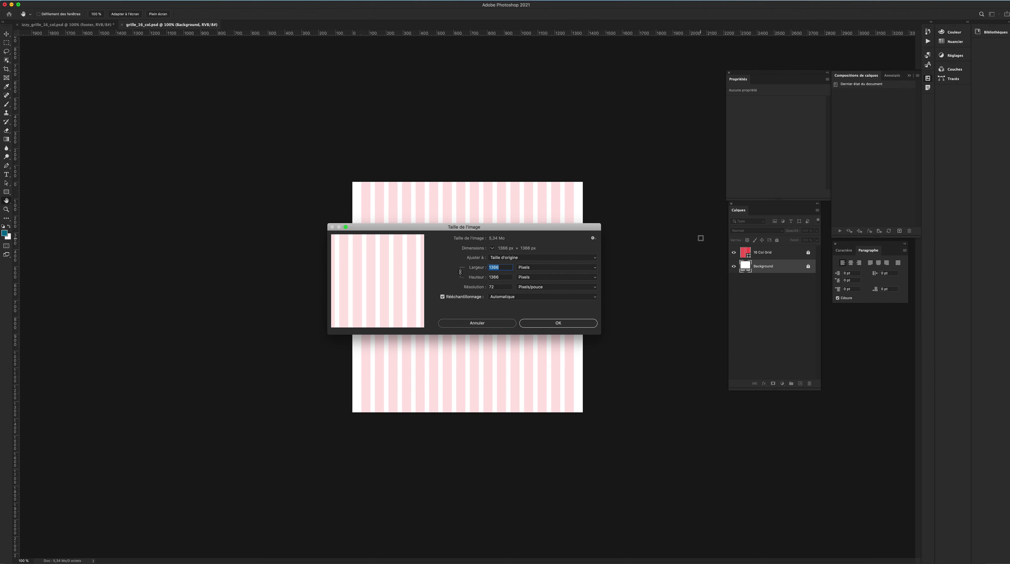
left_click(550, 323)
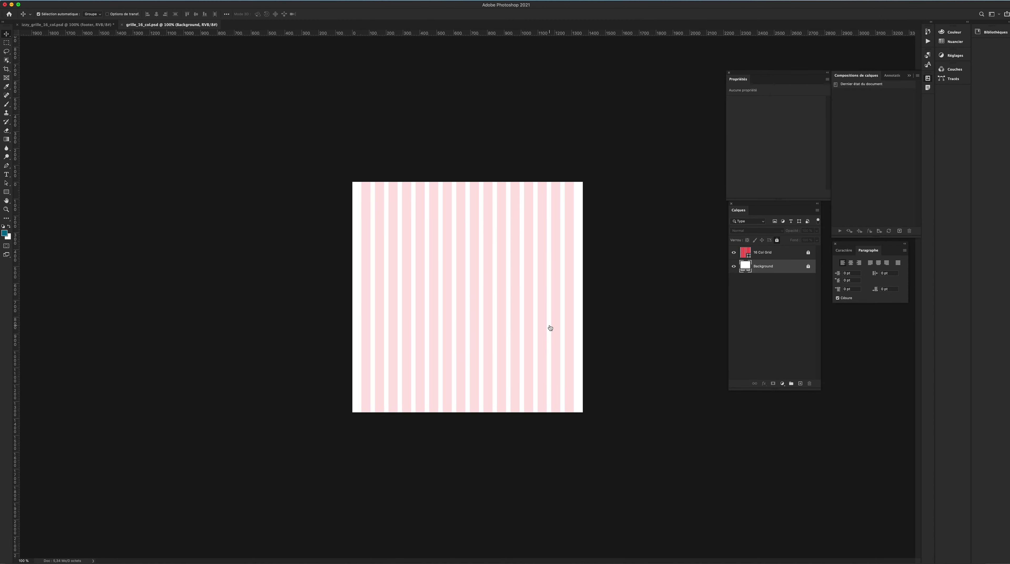
key("super+Tab")
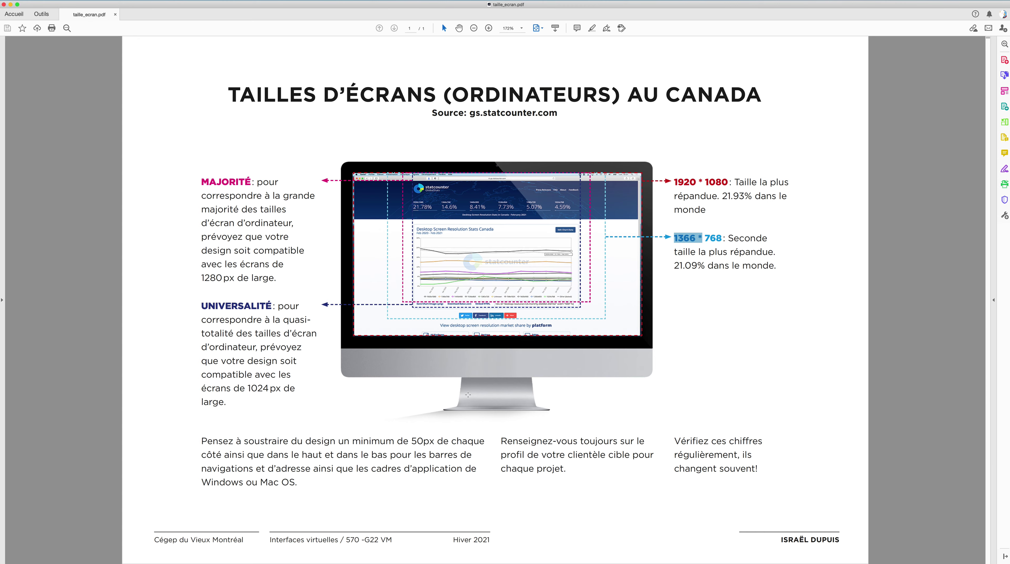
key("super+Tab")
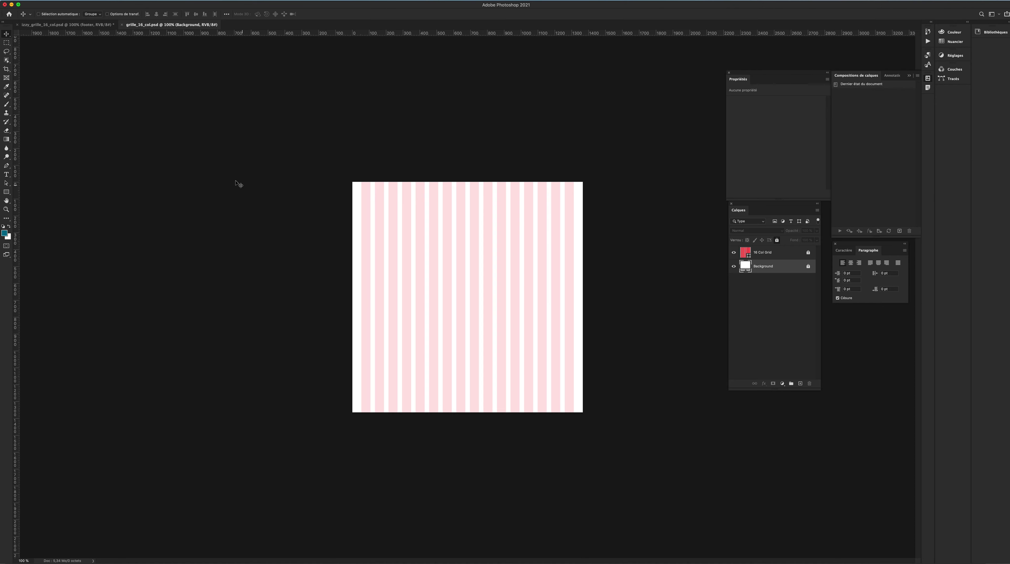
Step: Return to the izzy_grille_16_col.psd mockup and review its accueil, fleur_rose and dictionnaire layer comps
left_click(59, 25)
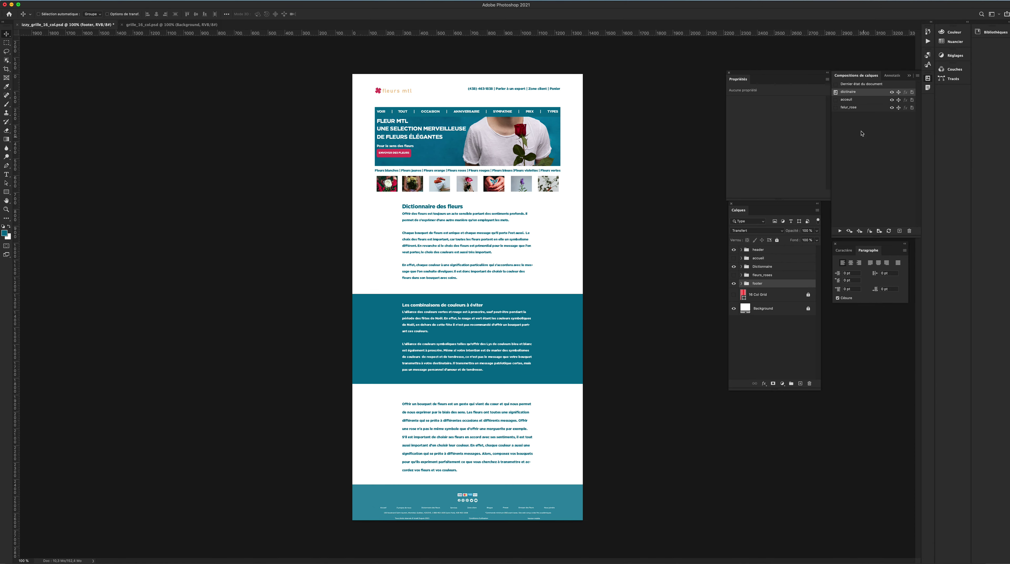
left_click(835, 100)
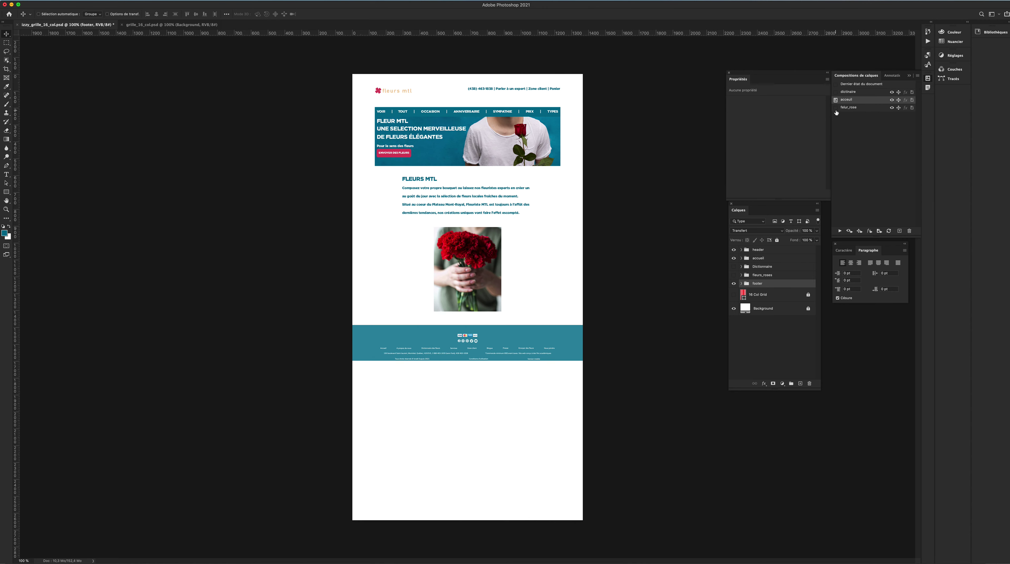
left_click(836, 108)
left_click(835, 92)
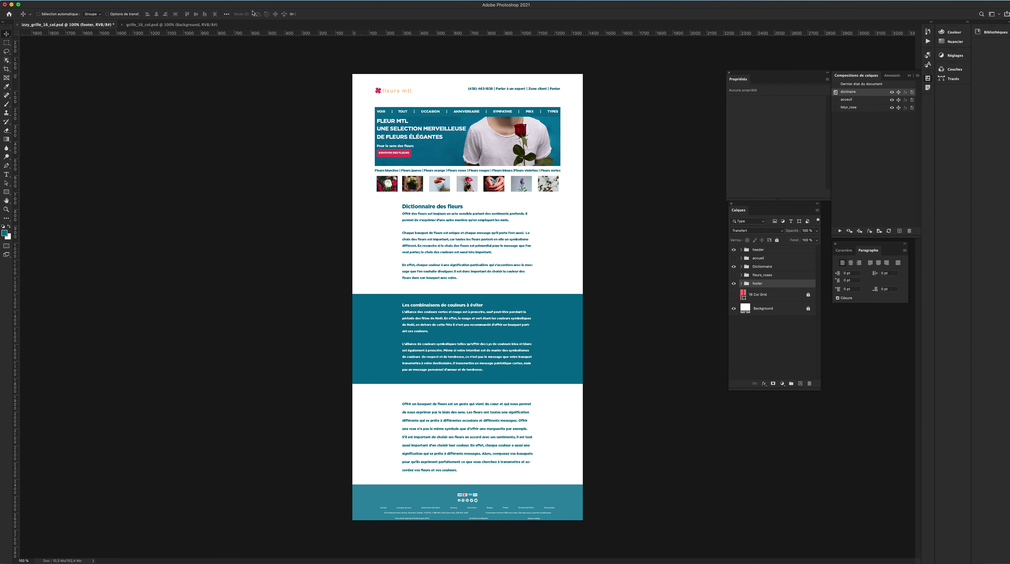
Step: Switch to the grille_16_col.psd document and unlock its 16 Col Grid and Background layers
left_click(177, 24)
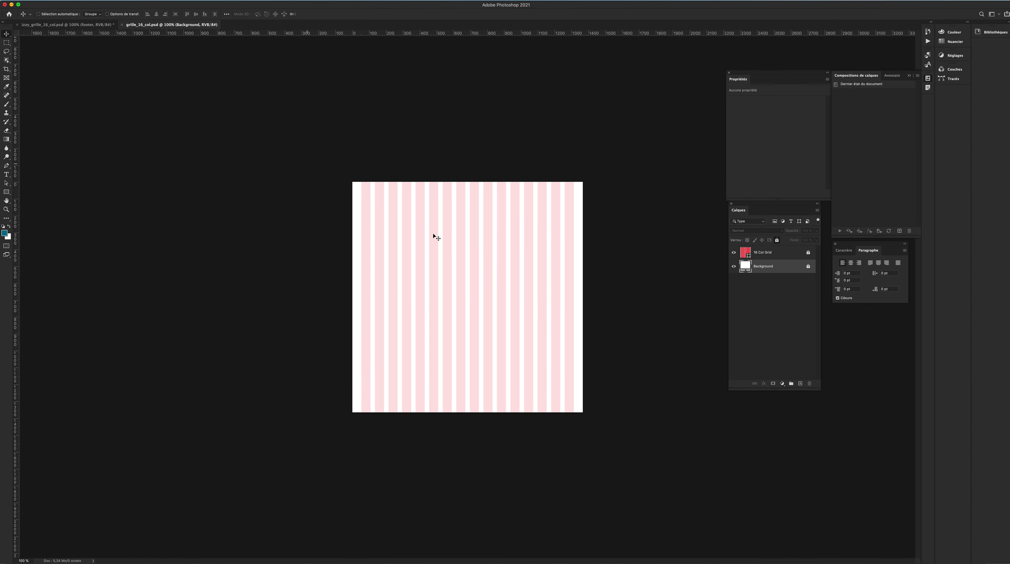
left_click(781, 253)
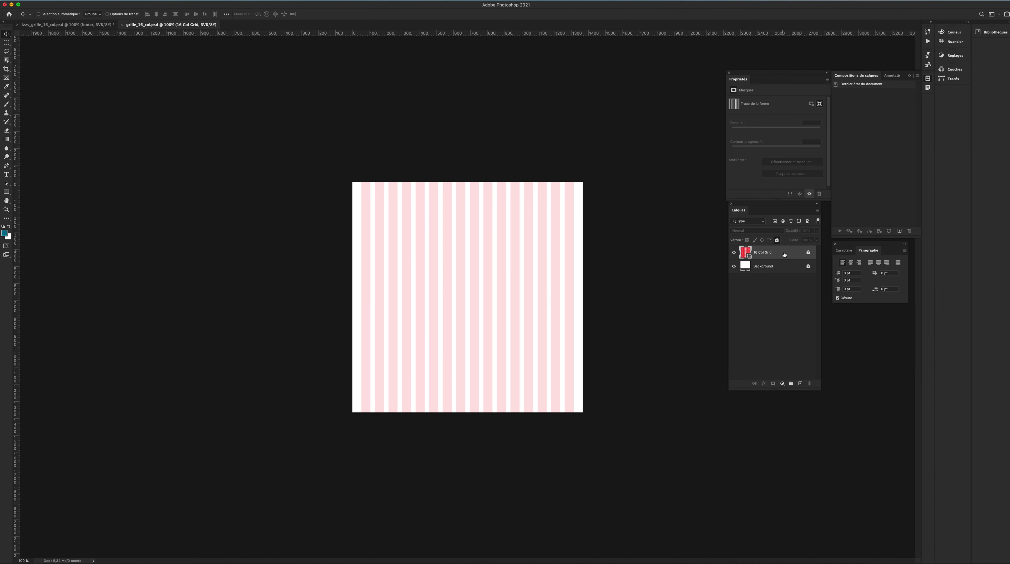
left_click(777, 241)
left_click(763, 270)
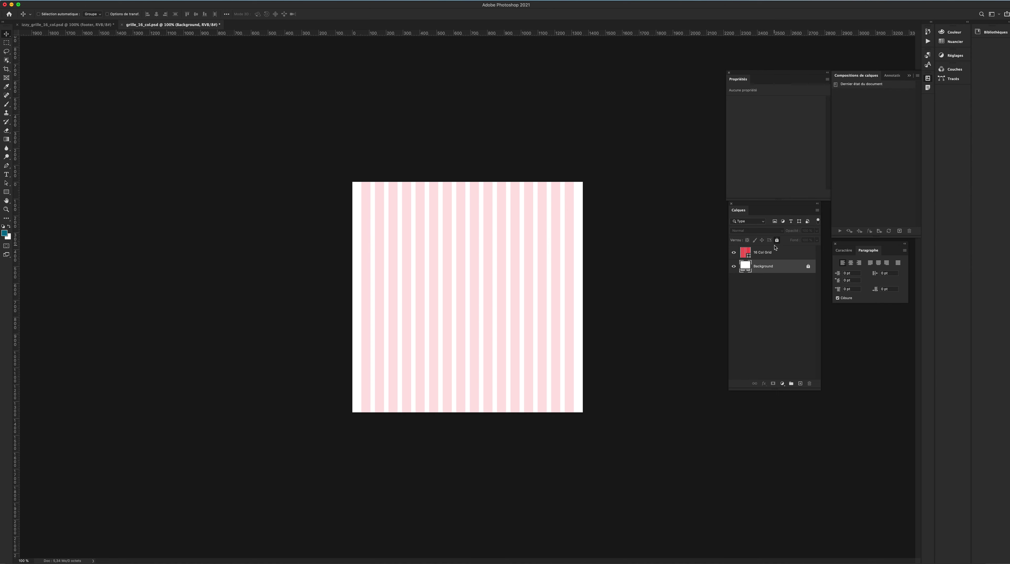
left_click(777, 240)
Step: Extend the canvas downward with the Crop tool to about three times its height, keeping its width
left_click(8, 69)
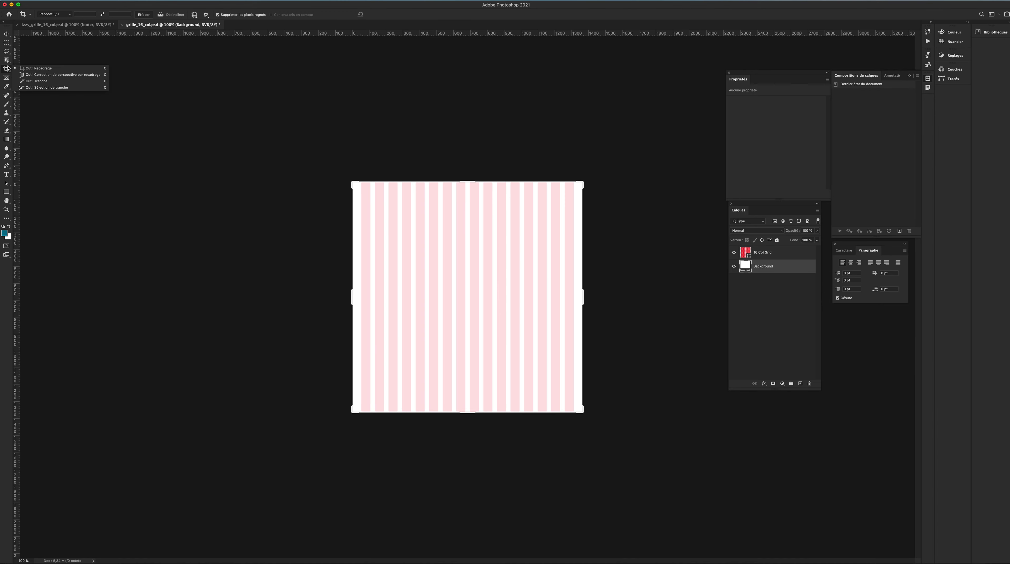
left_click(35, 69)
key("super+minus")
key("super+minus")
key("super+minus")
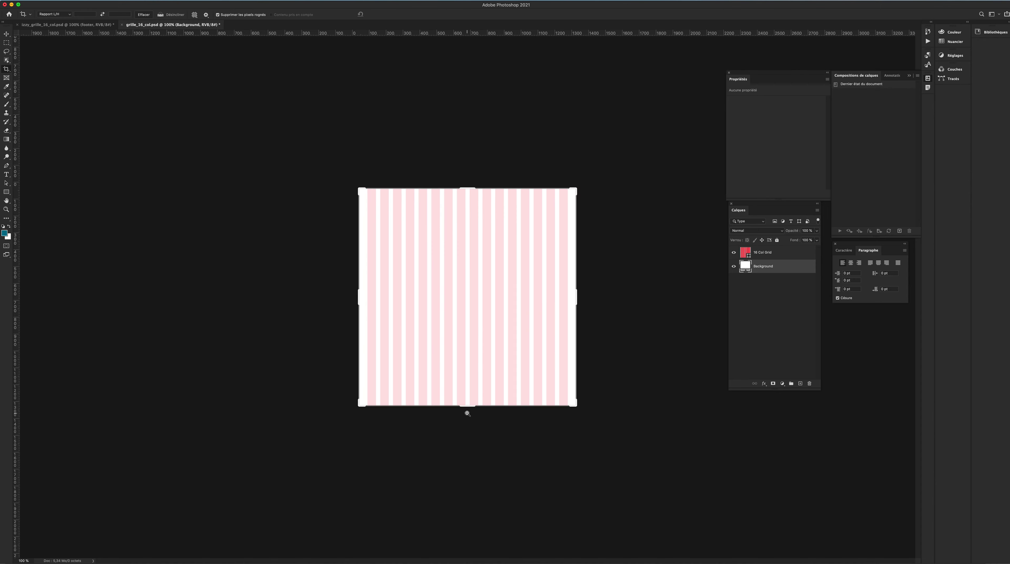
left_click_drag(467, 337, 468, 414)
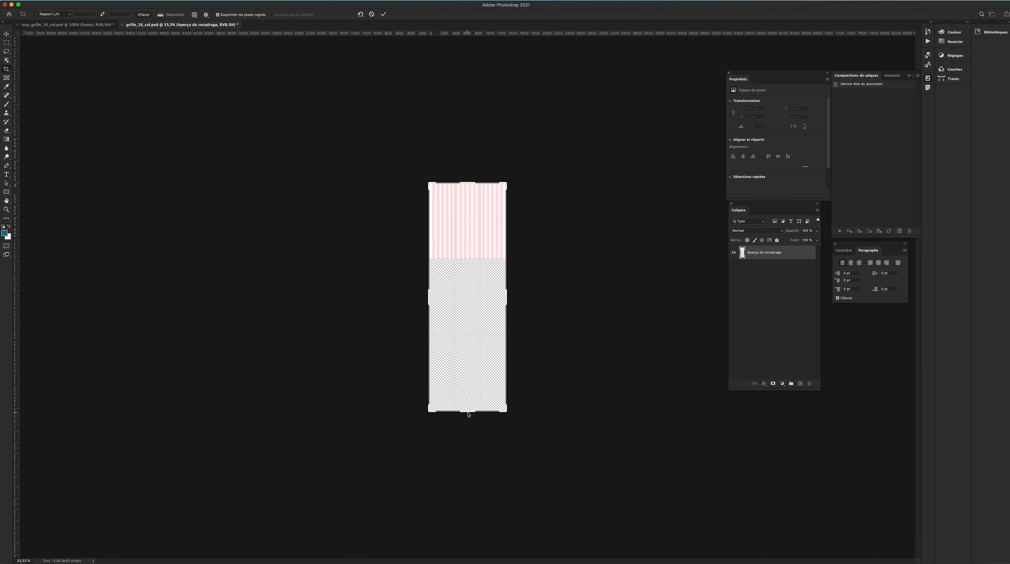
key("Return")
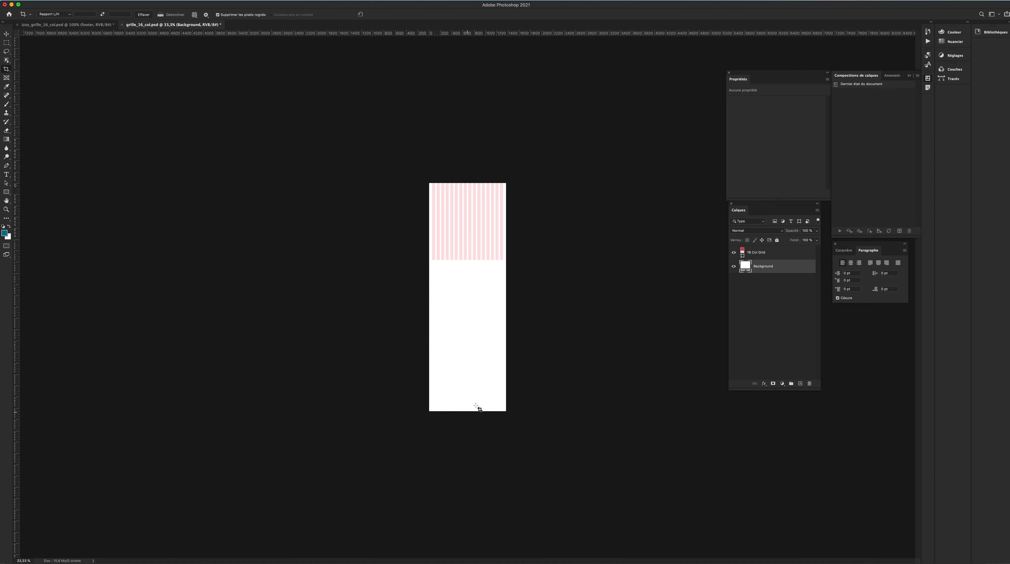
Step: Stretch the 16 Col Grid layer vertically with Free Transform, without widening it, so its columns reach the canvas's lower edge
left_click(780, 257)
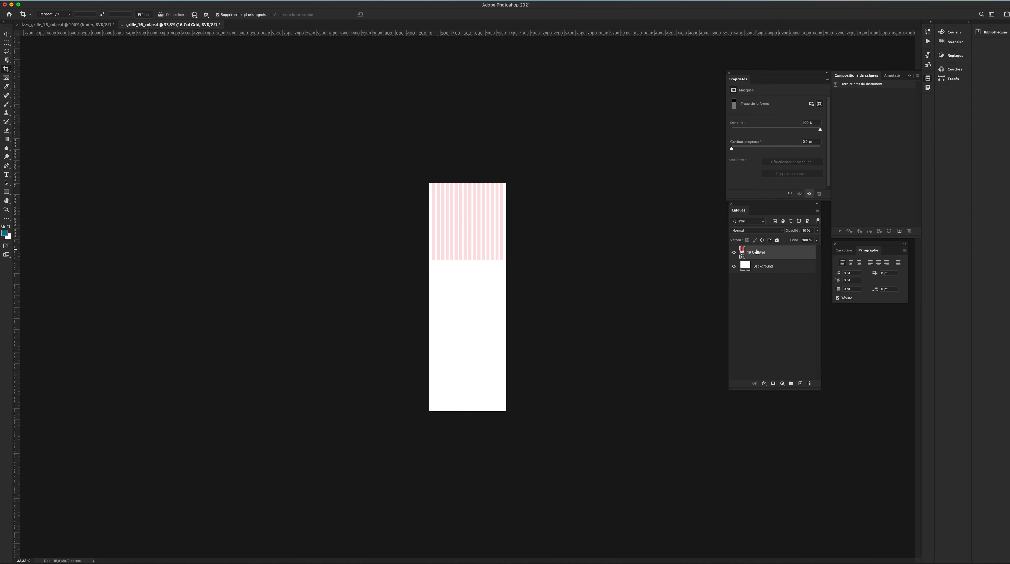
key("super+t")
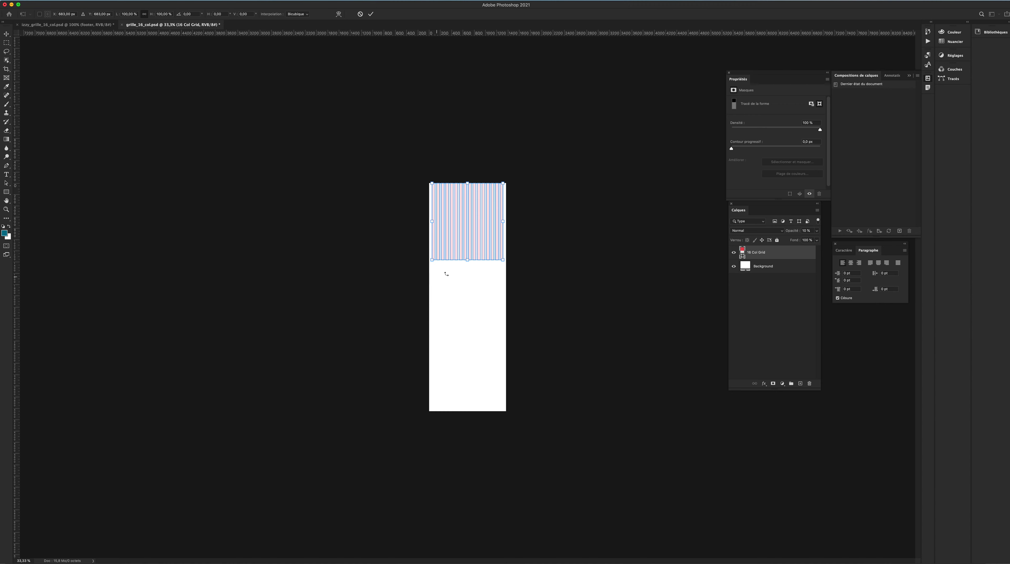
left_click_drag(464, 262, 469, 295)
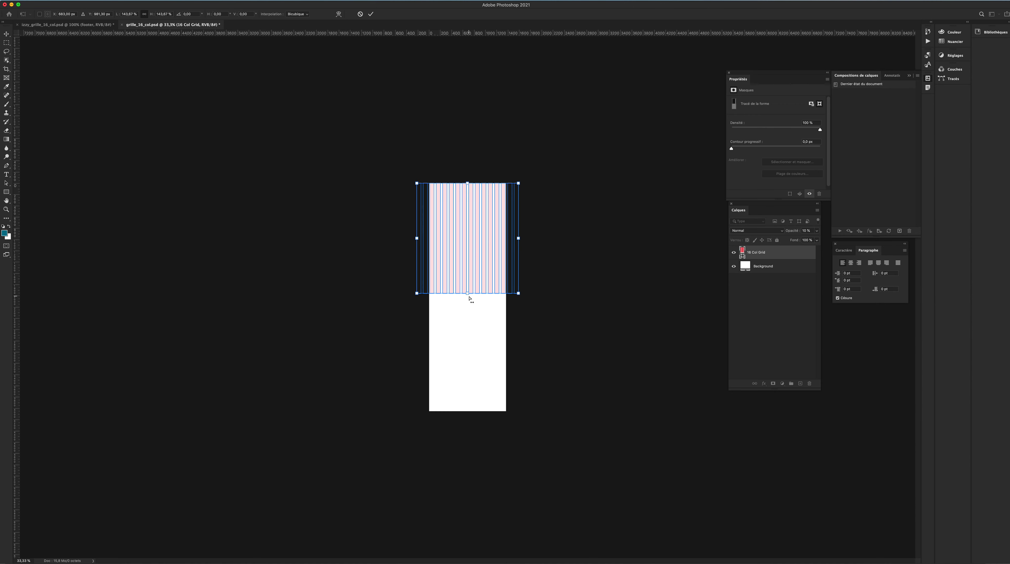
key("super+z")
left_click_drag(467, 261, 481, 414)
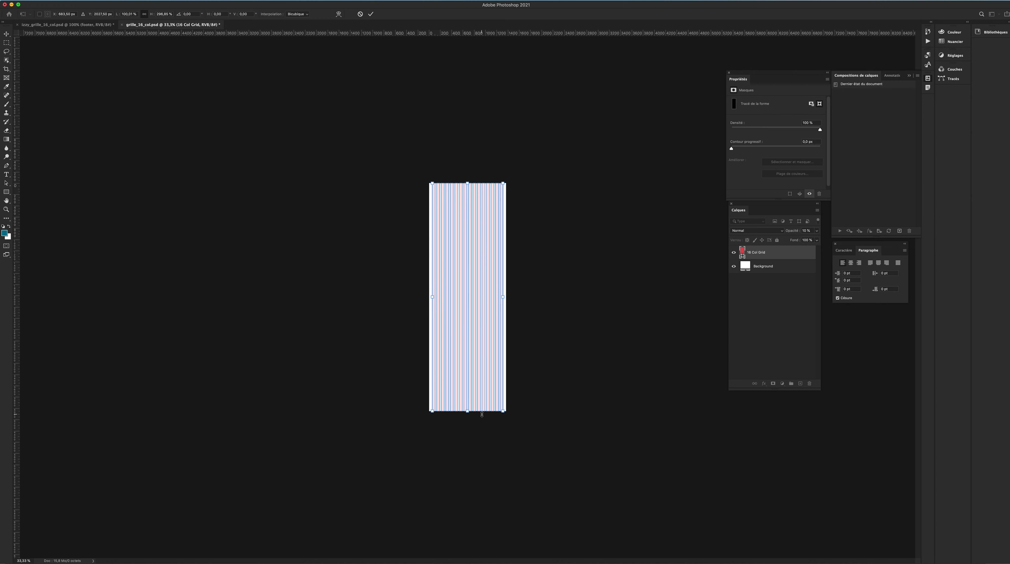
key("Return")
key("c")
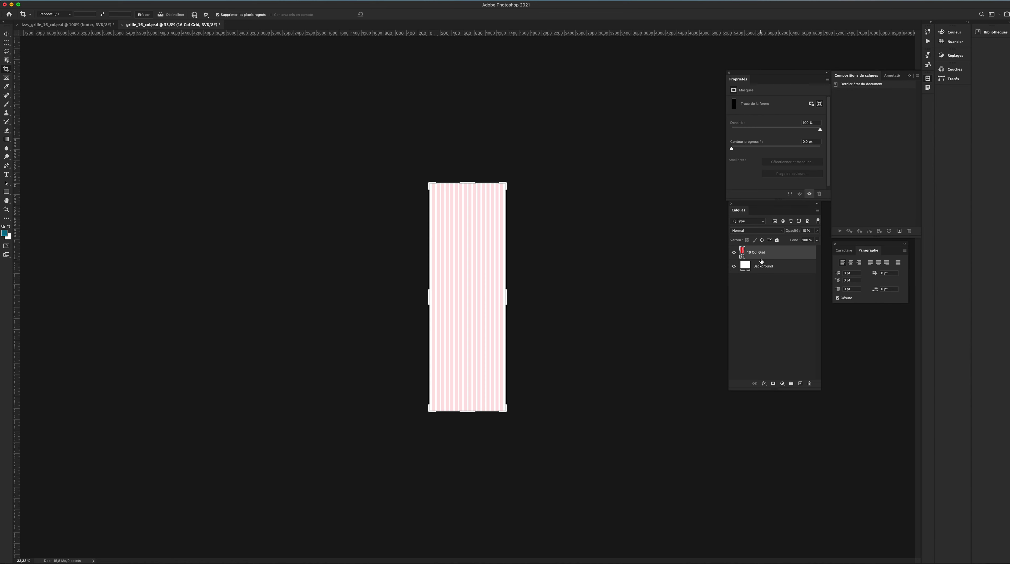
left_click(763, 267)
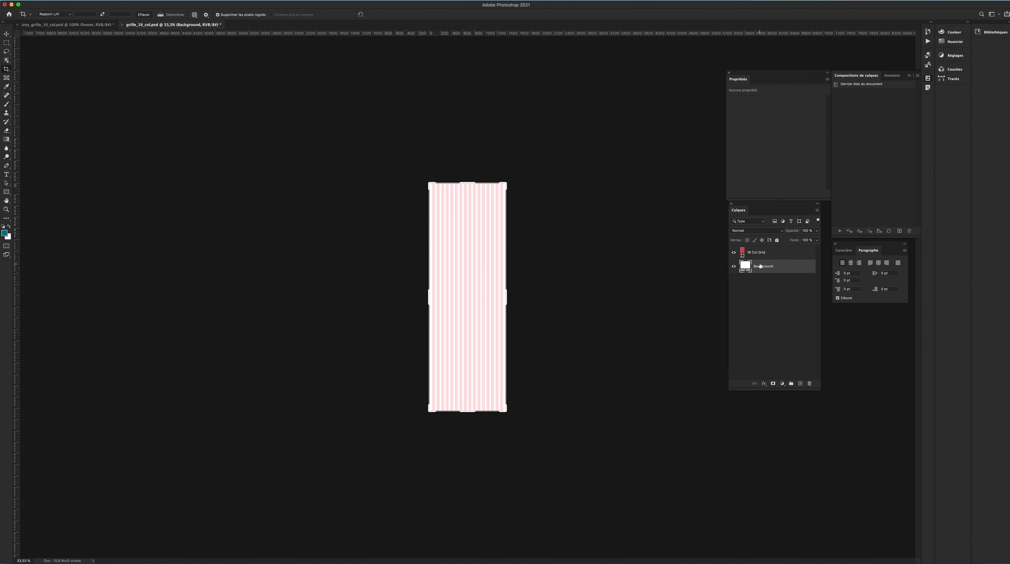
left_click(757, 254)
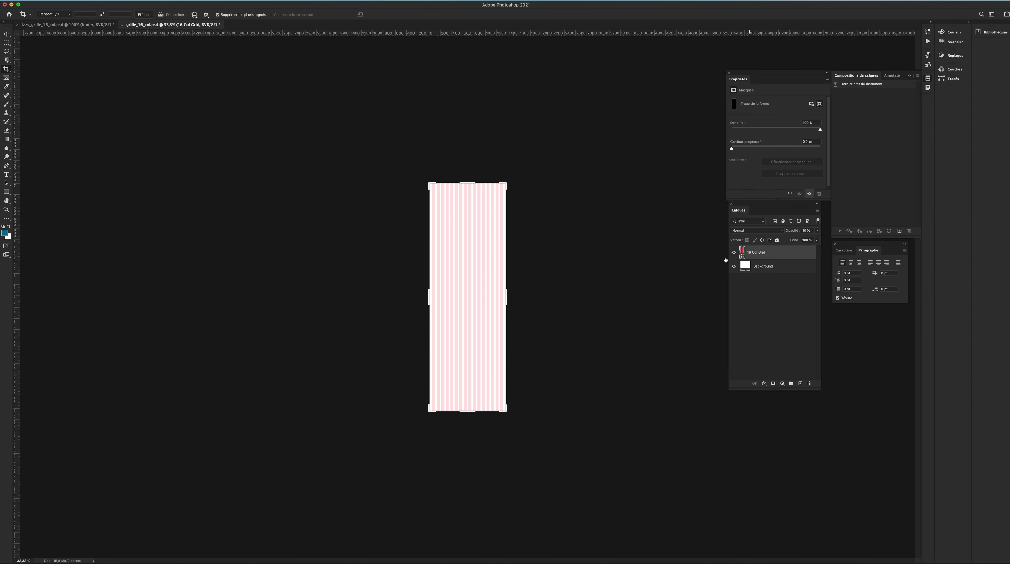
Step: Show the column guides over the grid and check the display options for grid and guides
left_click(6, 33)
key("super+semicolon")
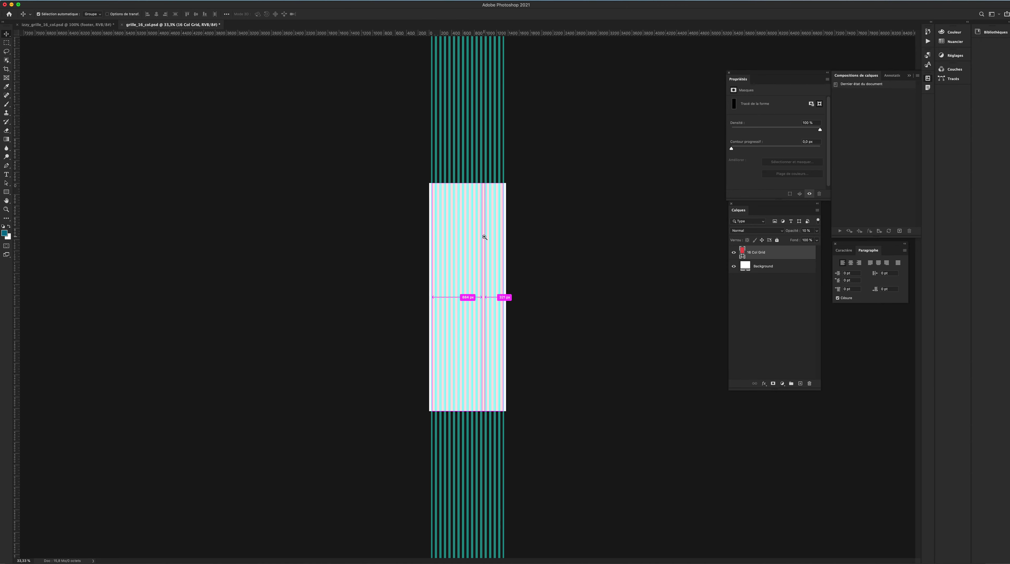
key("super+plus")
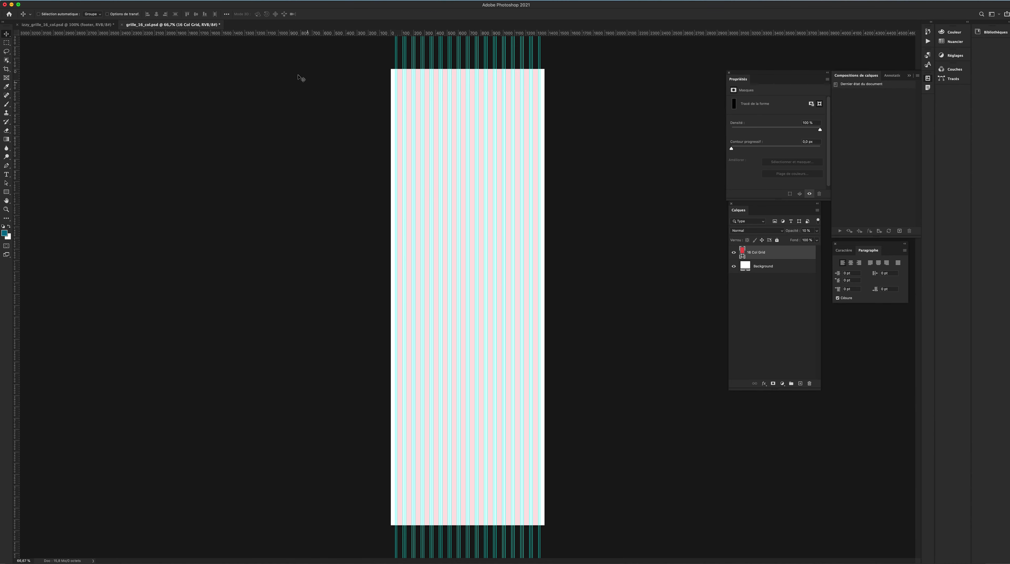
left_click(221, 0)
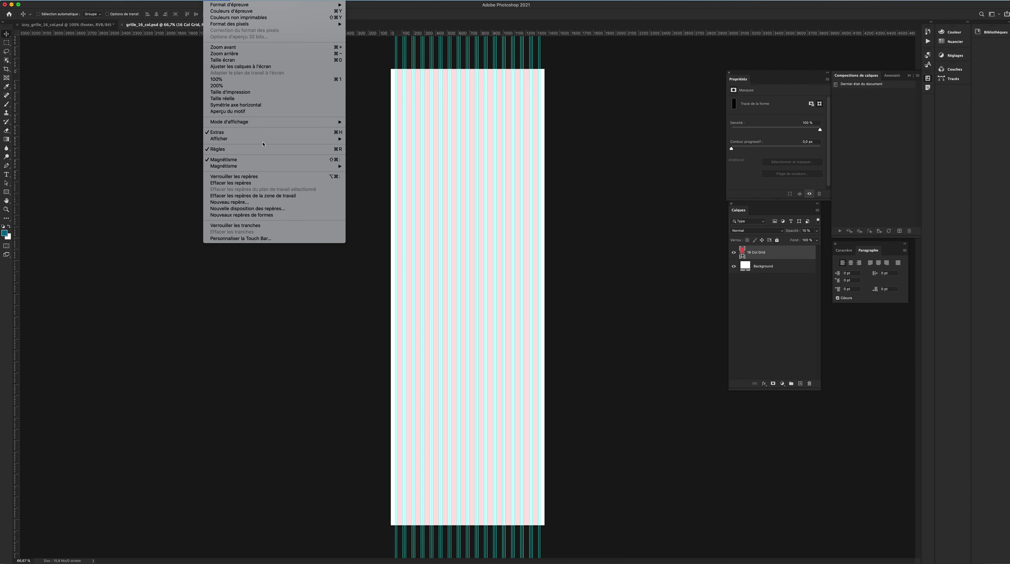
mouse_move(276, 138)
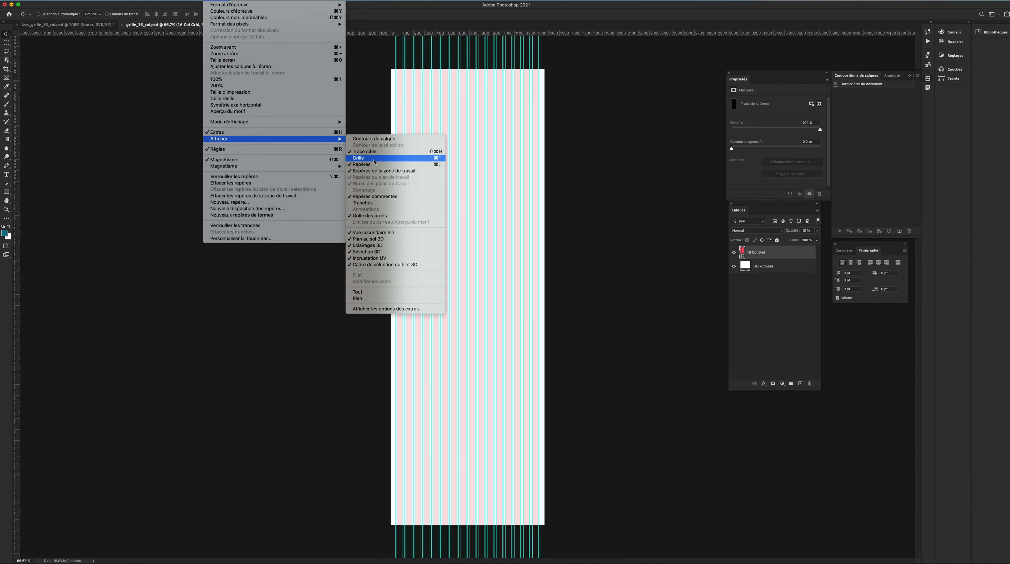
left_click(805, 329)
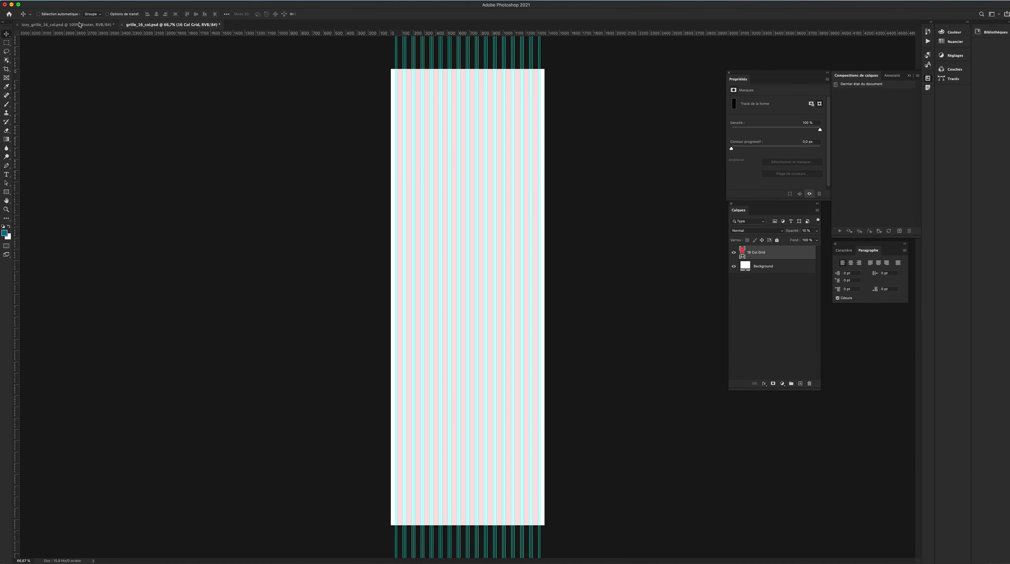
Step: Return to the izzy_grille_16_col.psd mockup and compare it with the title and Menu 1 sections in textes_tp2.txt
left_click(67, 24)
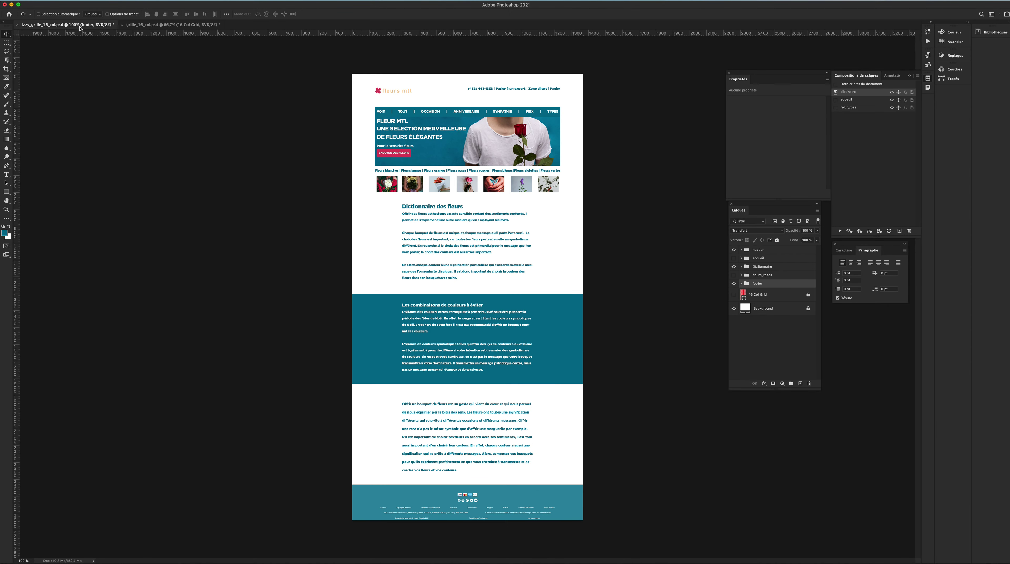
key("super")
key("super+Tab")
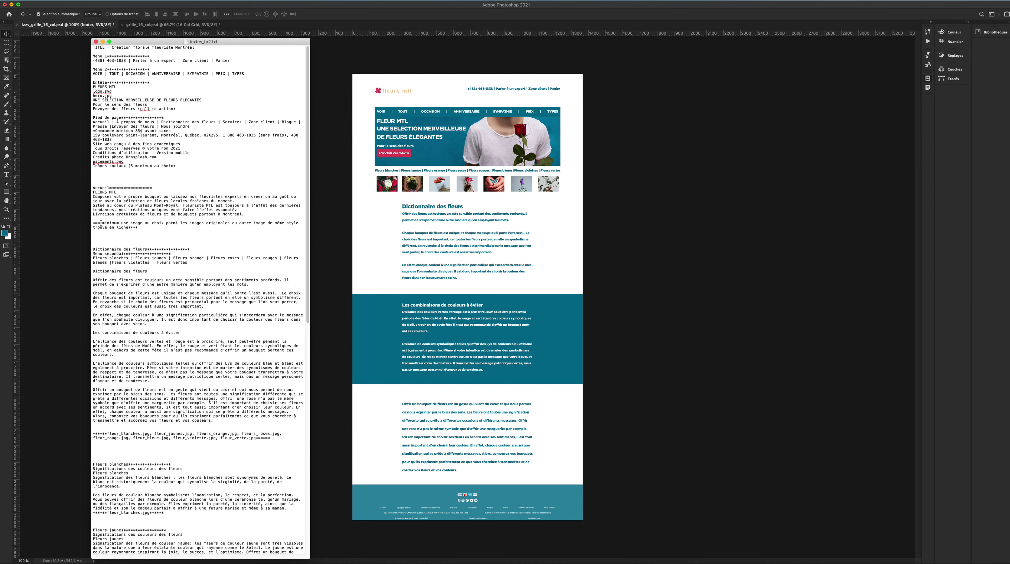
left_click_drag(182, 166, 83, 37)
left_click_drag(195, 48, 95, 48)
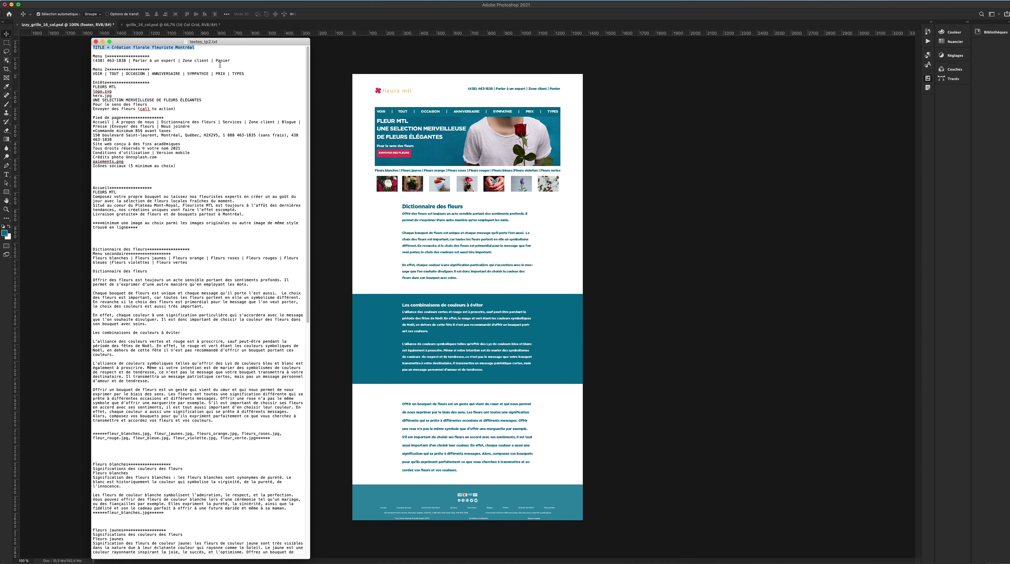
left_click_drag(238, 61, 83, 62)
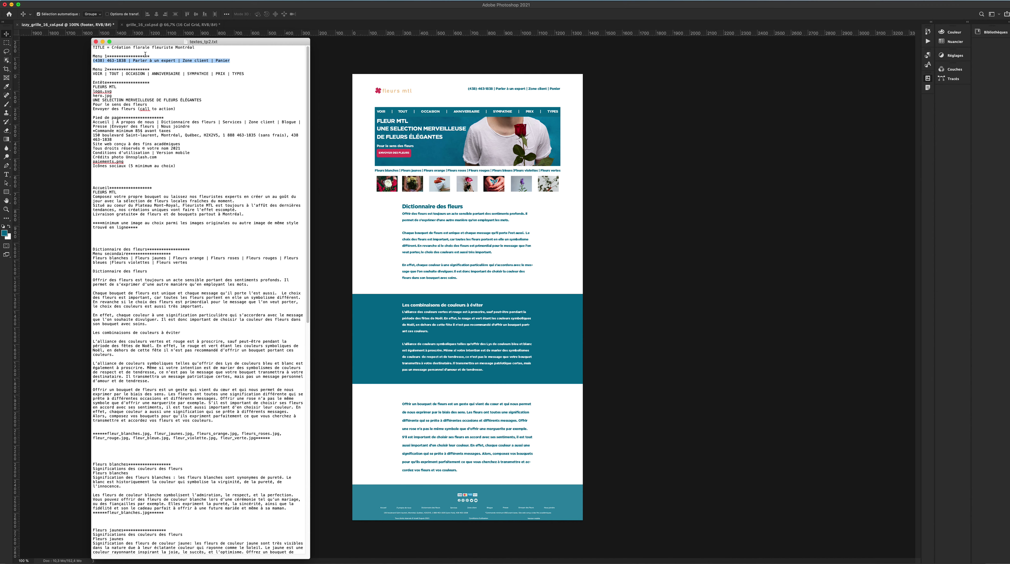
left_click_drag(149, 56, 83, 56)
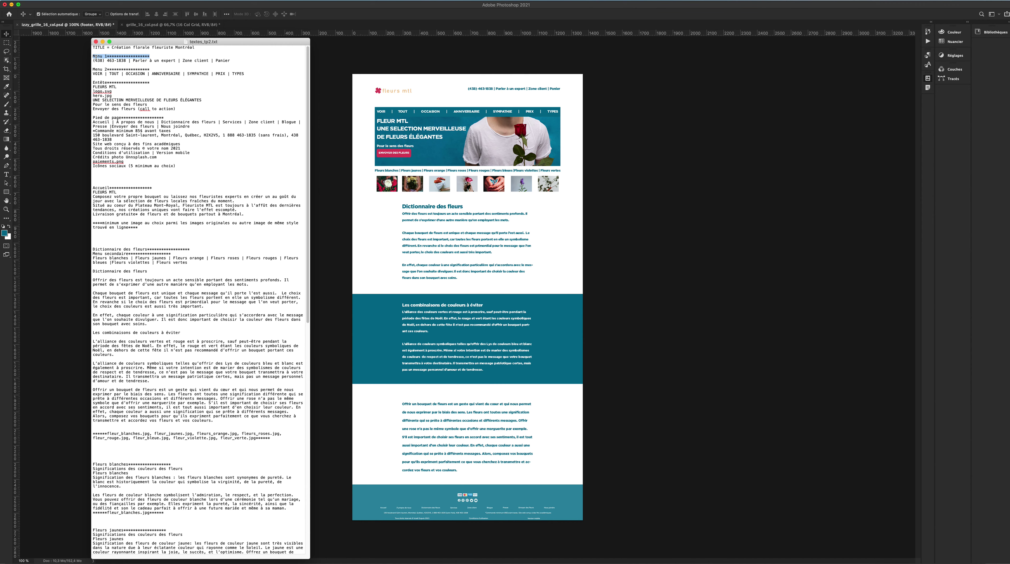
left_click(113, 55)
left_click(523, 536)
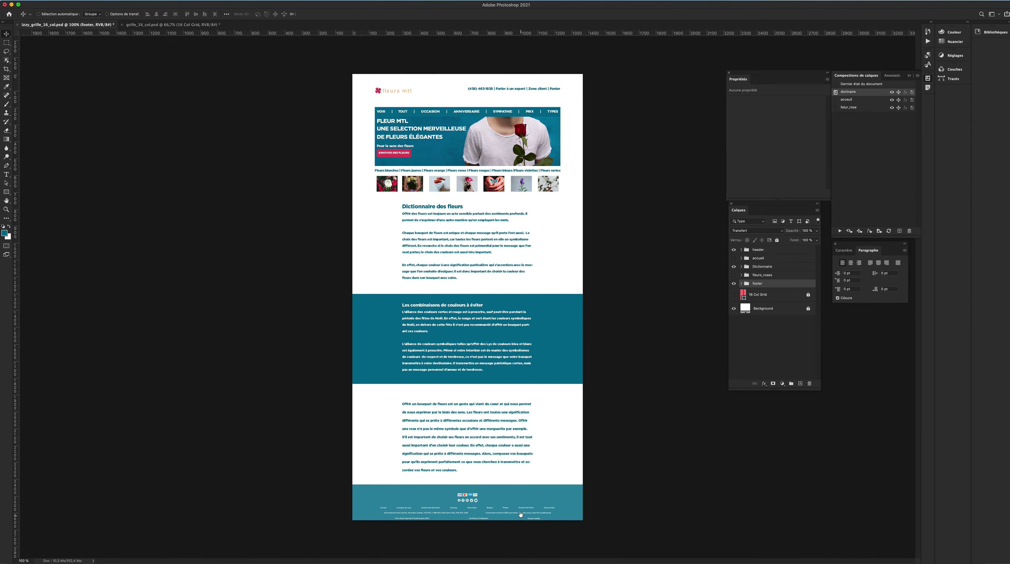
Step: Examine the mockup's footer up close and compare its position across the accueil, fleur_rose and dictionnaire layer comps
left_click(505, 498, "super")
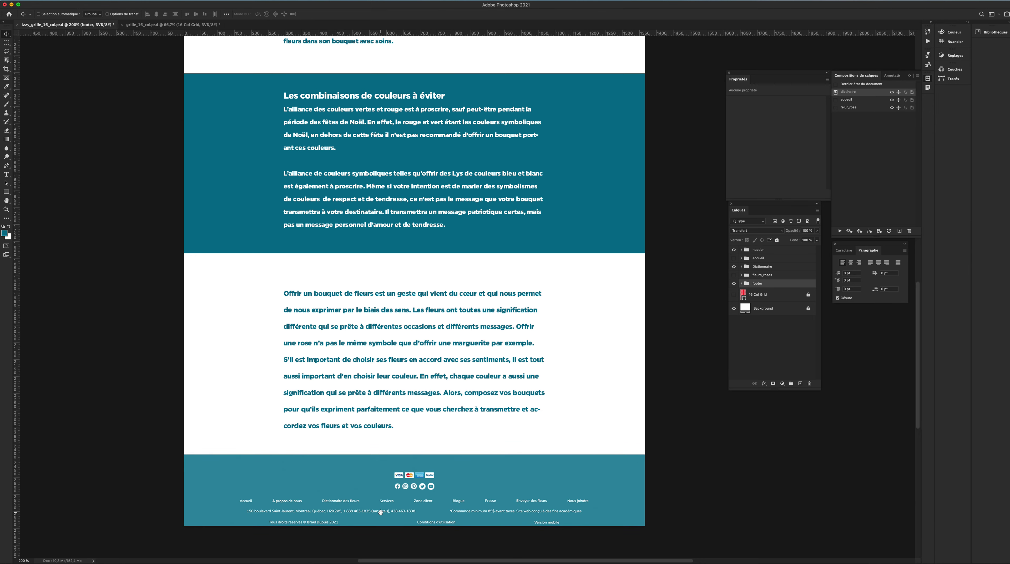
left_click(391, 474, "alt+super")
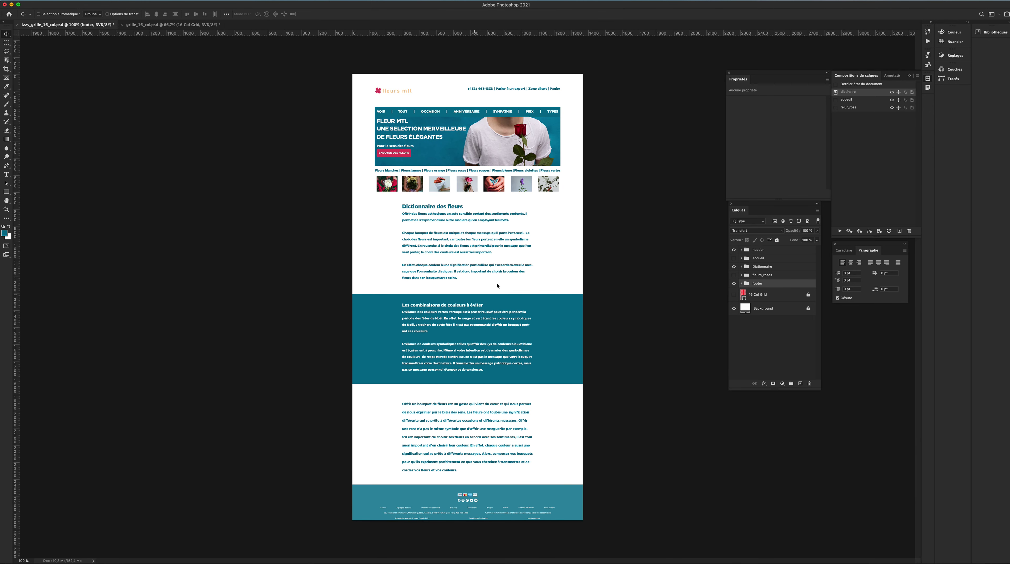
left_click(835, 100)
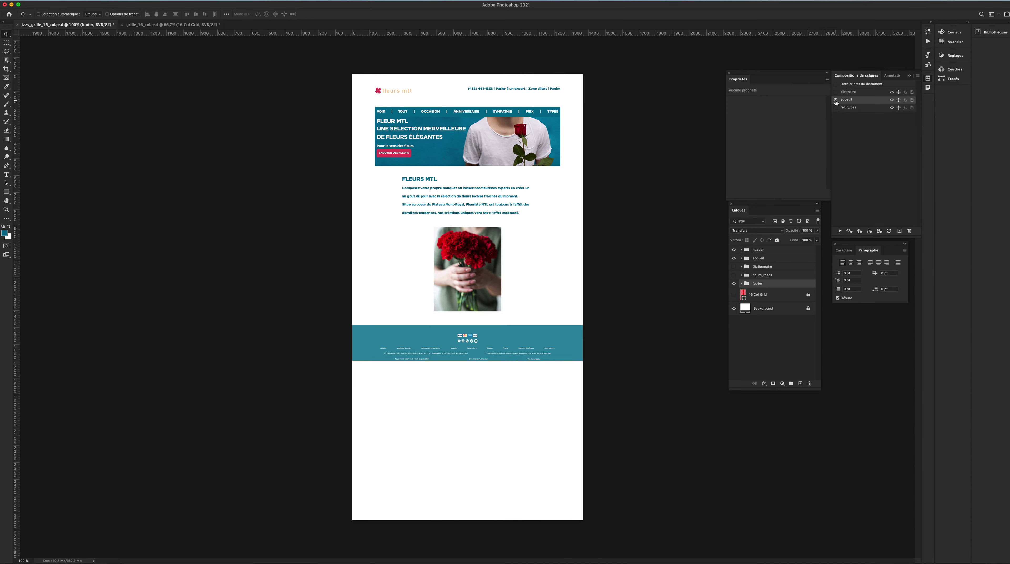
left_click(836, 108)
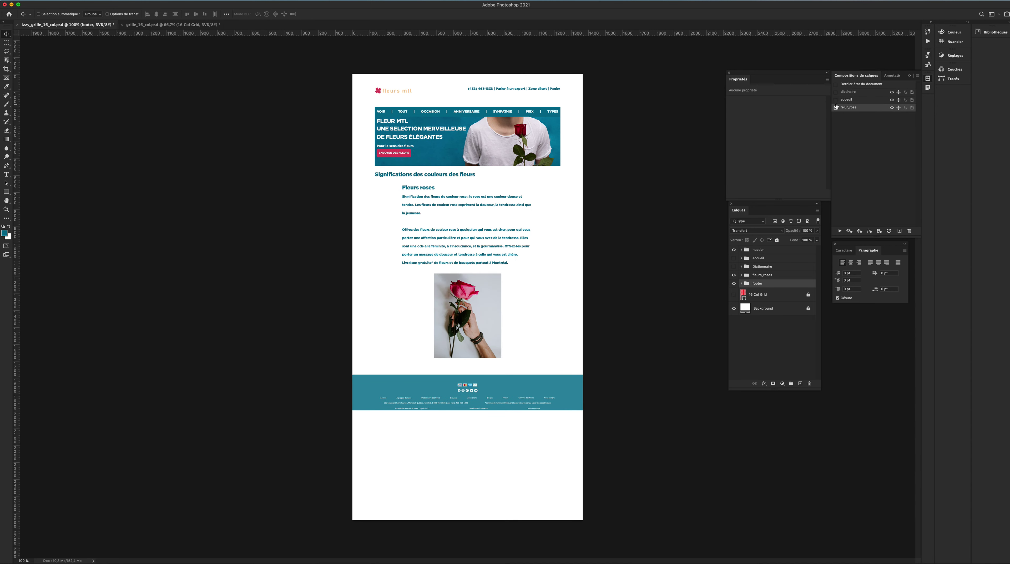
left_click(834, 92)
left_click(836, 100)
left_click(836, 107)
Step: Go back to grille_16_col.psd and copy the Menu 1 line with the phone number and links from textes_tp2.txt
left_click(177, 25)
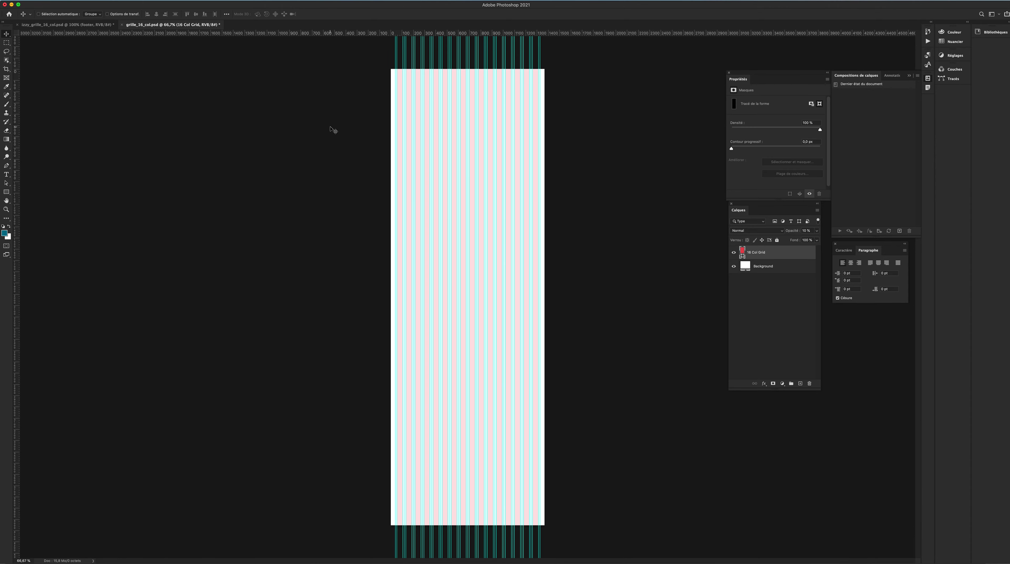
key("super")
key("super+Tab")
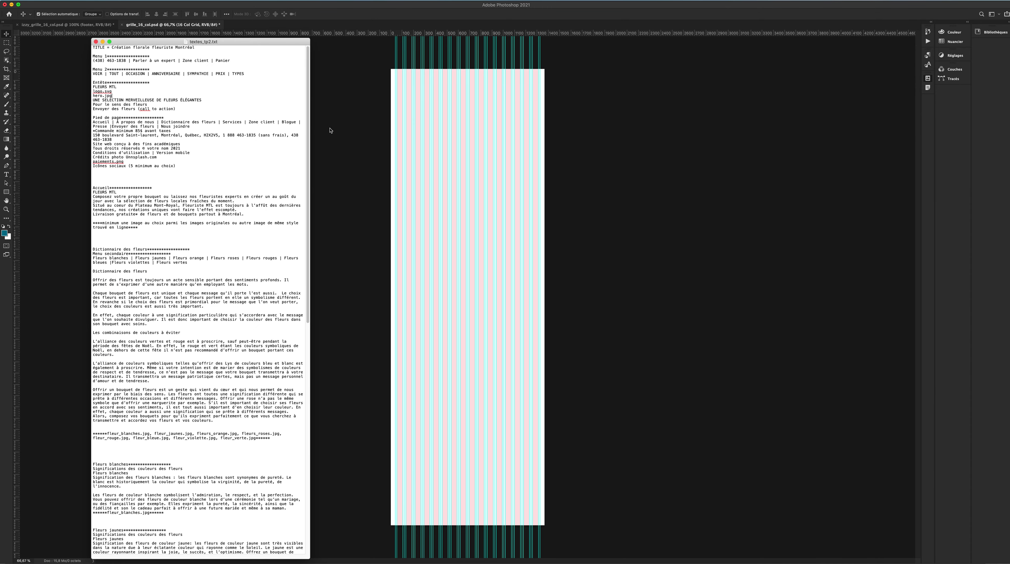
left_click_drag(232, 58, 90, 60)
key("super+c")
left_click(194, 60)
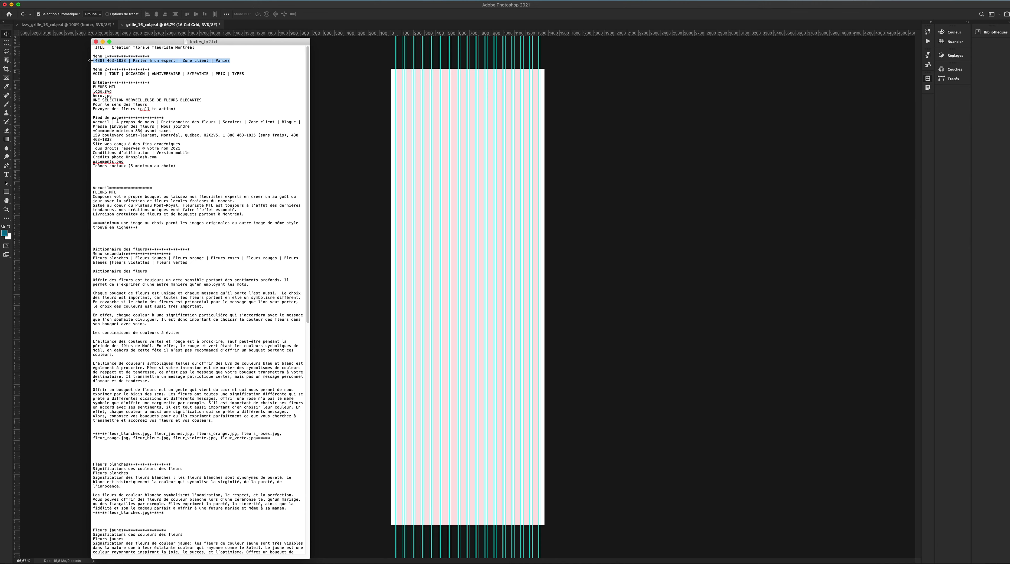
Step: In grille_16_col.psd, draw a text frame about 536 by 147 px in the page's upper right and paste the Menu 1 line
left_click(366, 124)
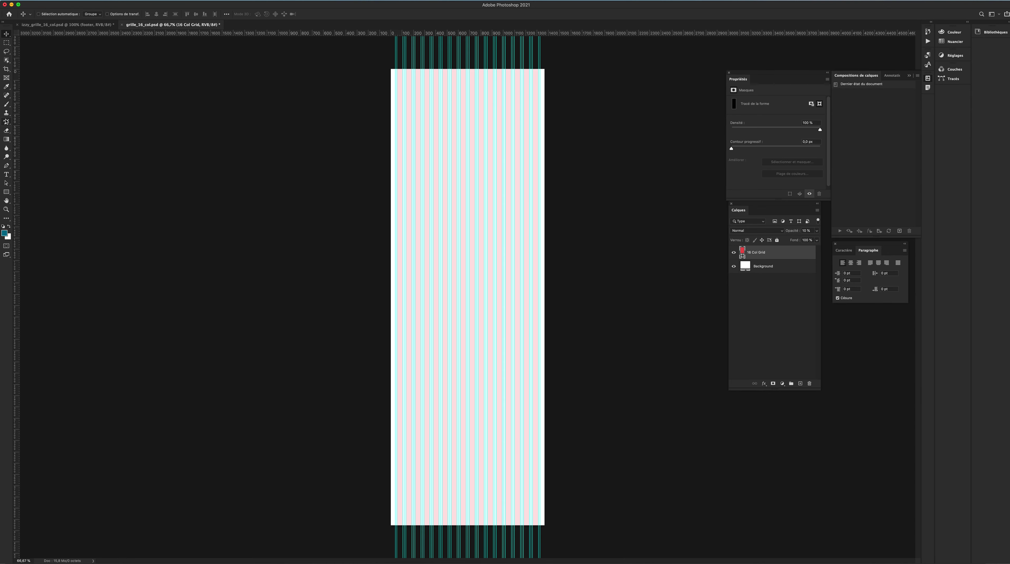
key("t")
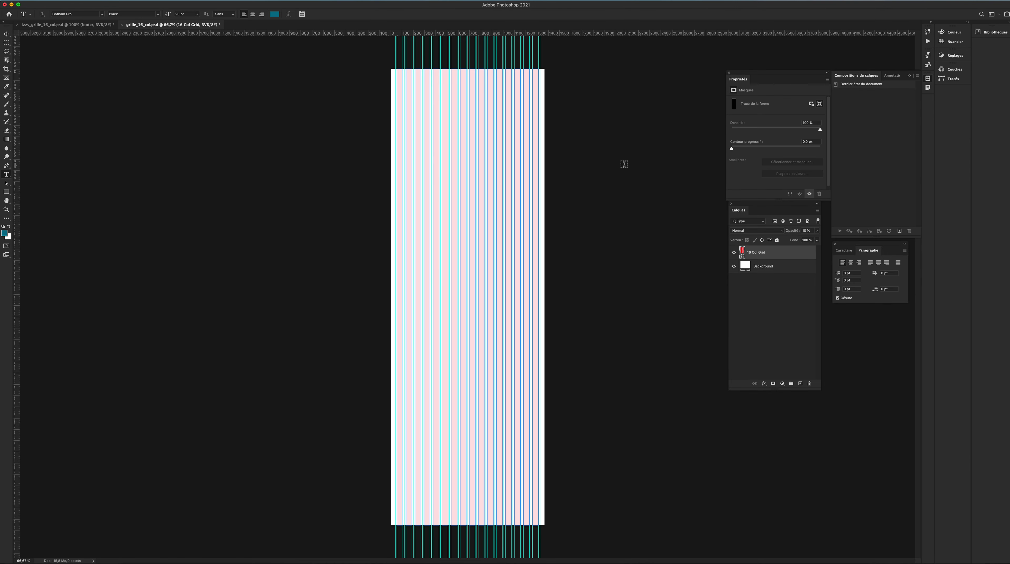
left_click(534, 110, "super")
left_click(532, 104, "super")
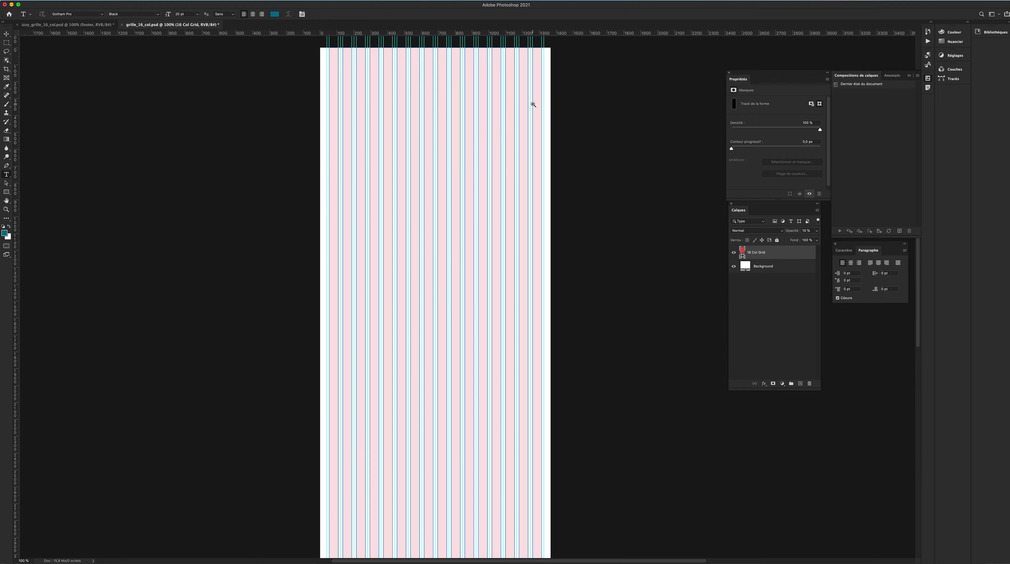
scroll(479, 125, "up", 1)
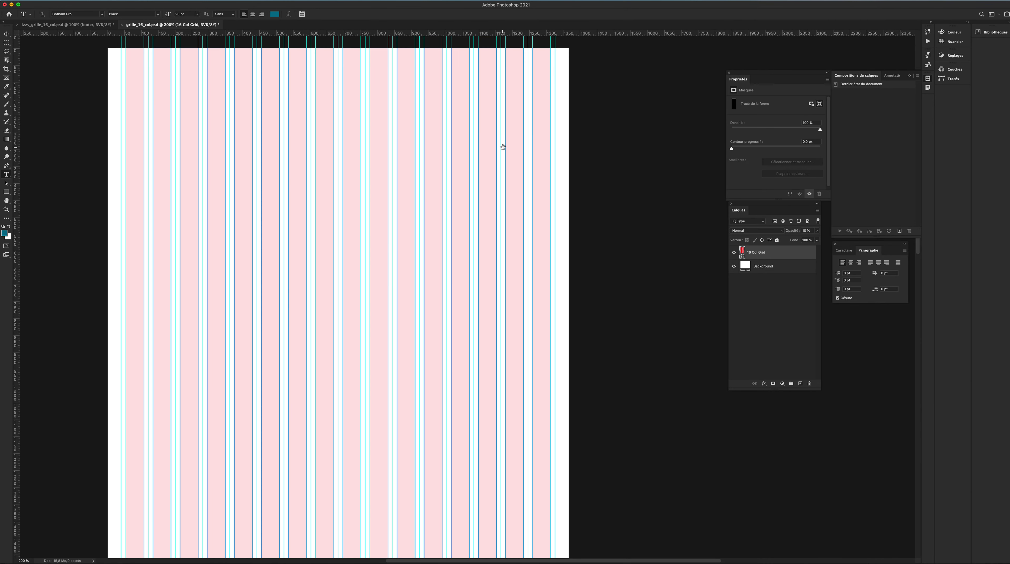
scroll(503, 147, "up", 3)
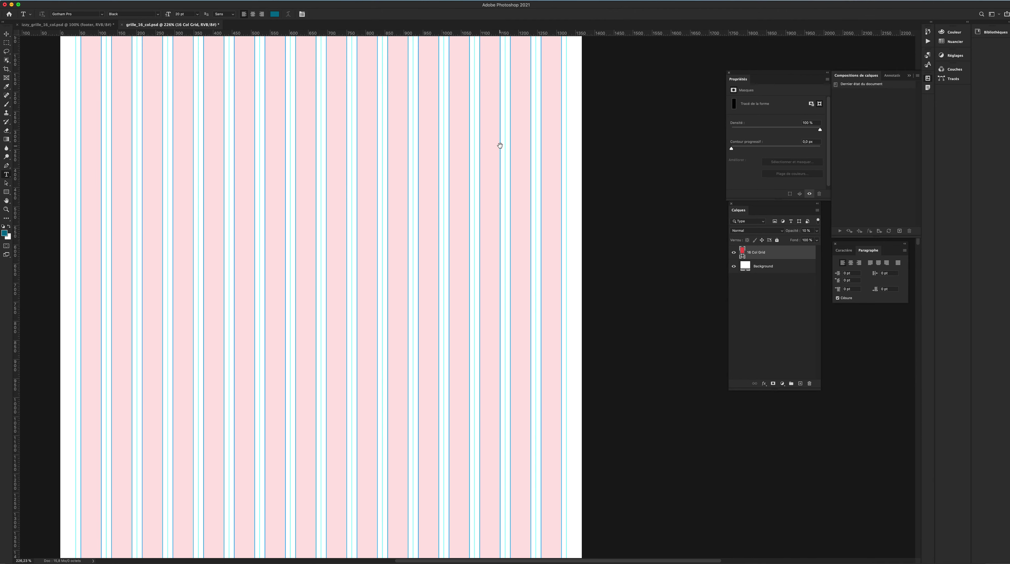
left_click_drag(493, 135, 558, 266)
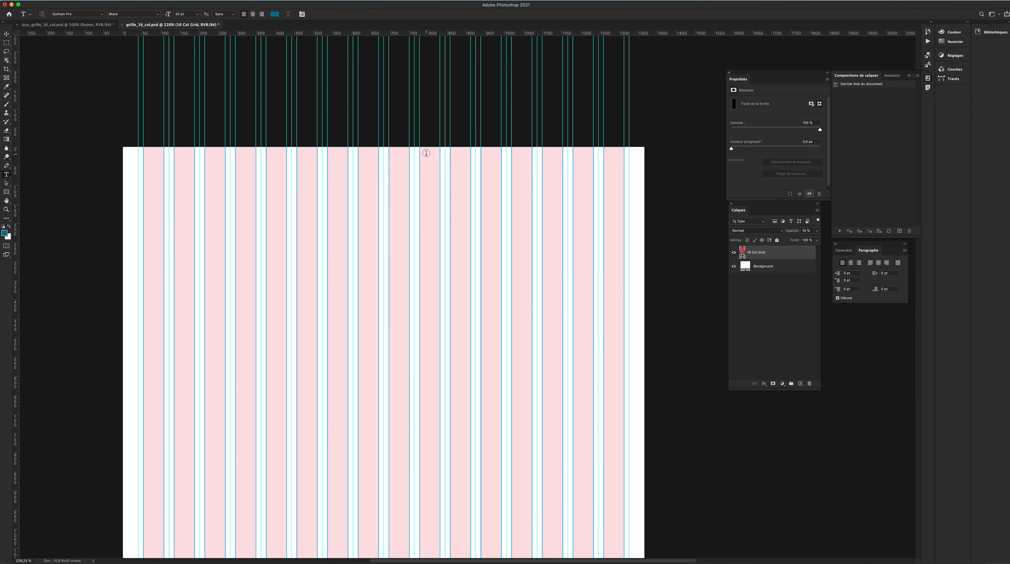
left_click_drag(420, 154, 621, 208)
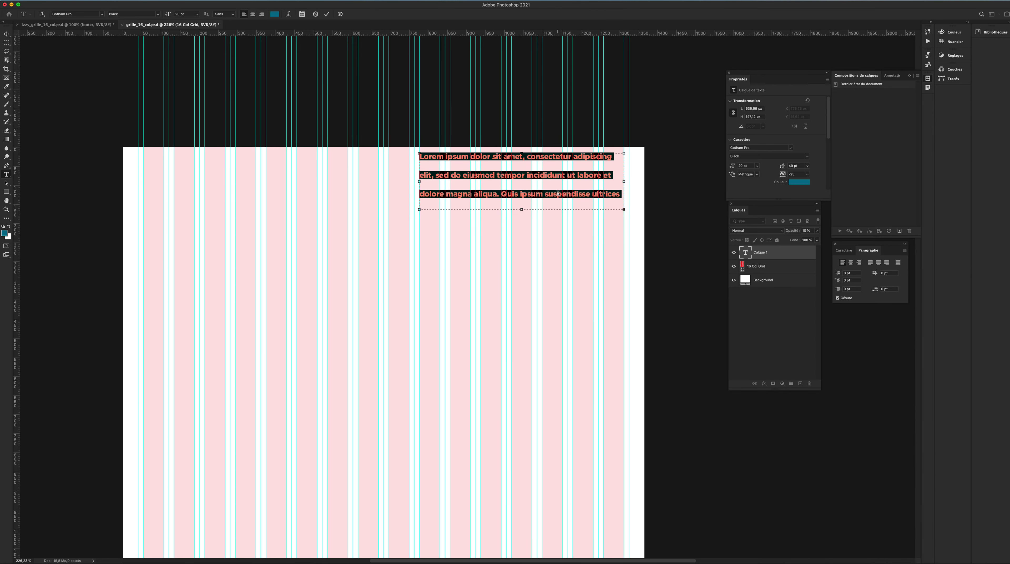
key("super+v")
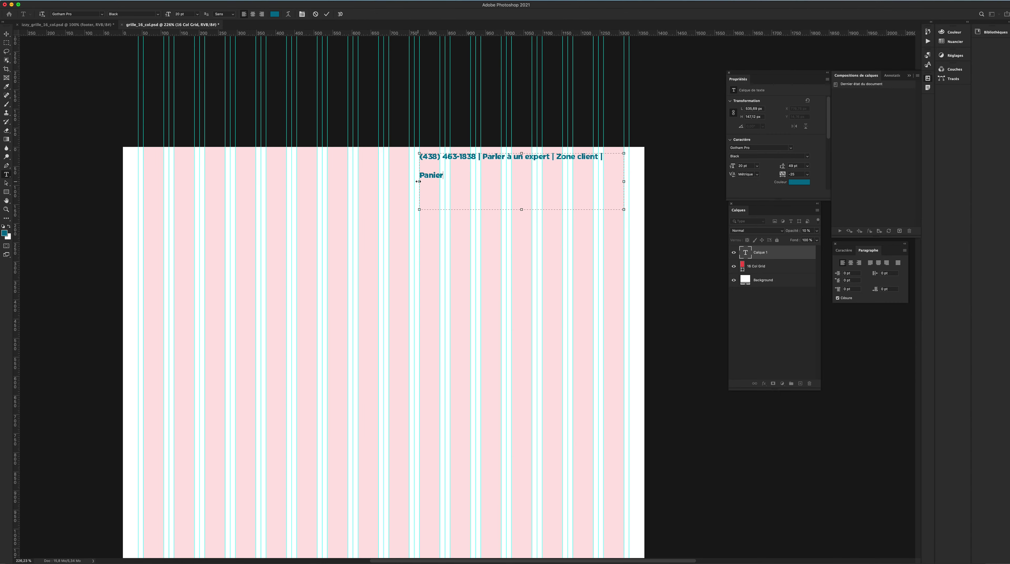
Step: Widen the Menu 1 text frame to about 696 px to fit the text on one line and shorten it to about 71 px
left_click_drag(418, 182, 357, 185)
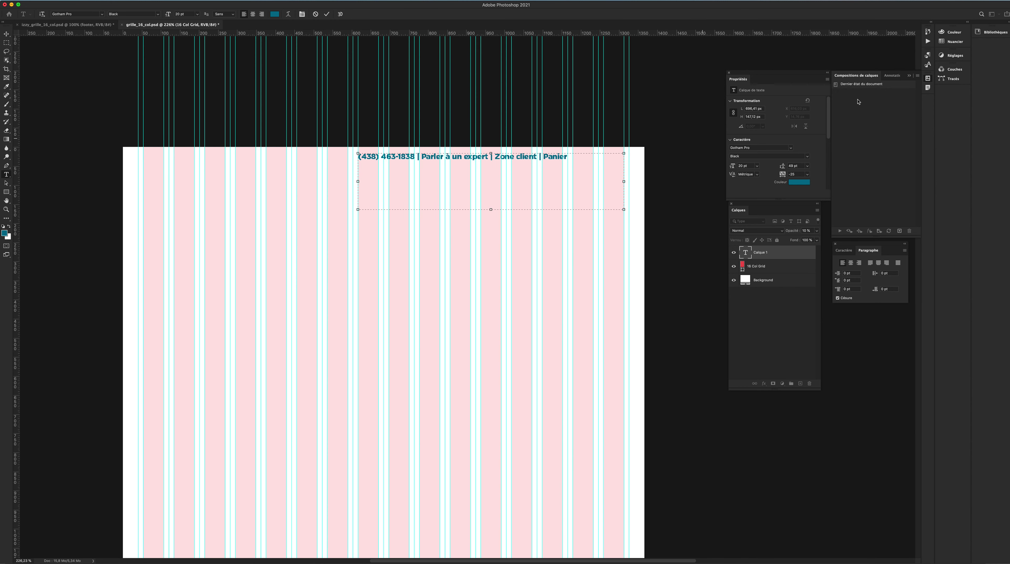
left_click(327, 15)
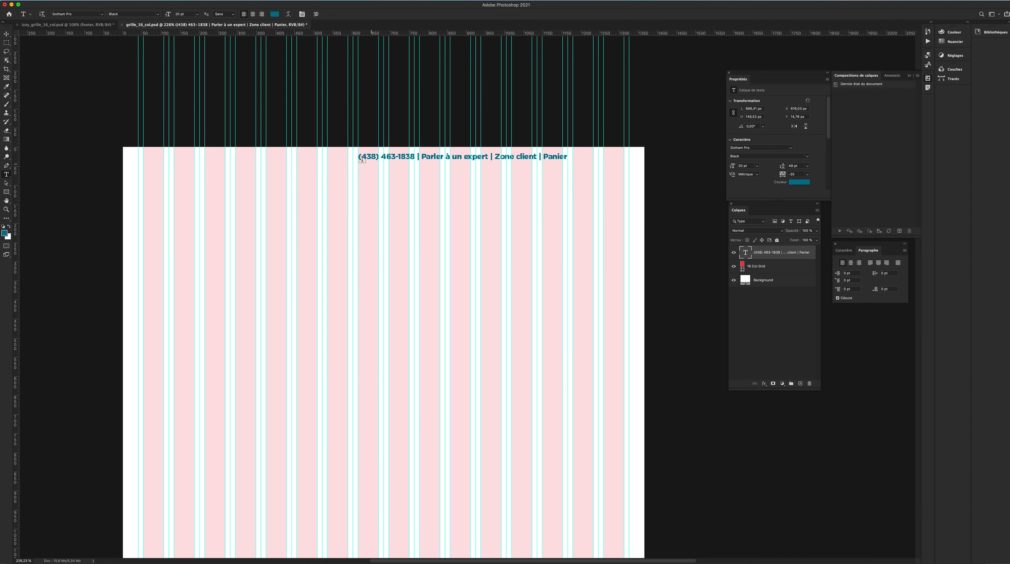
left_click(440, 160)
mouse_move(360, 184)
left_mouse_down()
mouse_move(320, 182)
mouse_move(431, 182)
mouse_move(359, 191)
left_mouse_up()
left_click_drag(483, 209, 482, 181)
left_click(6, 34)
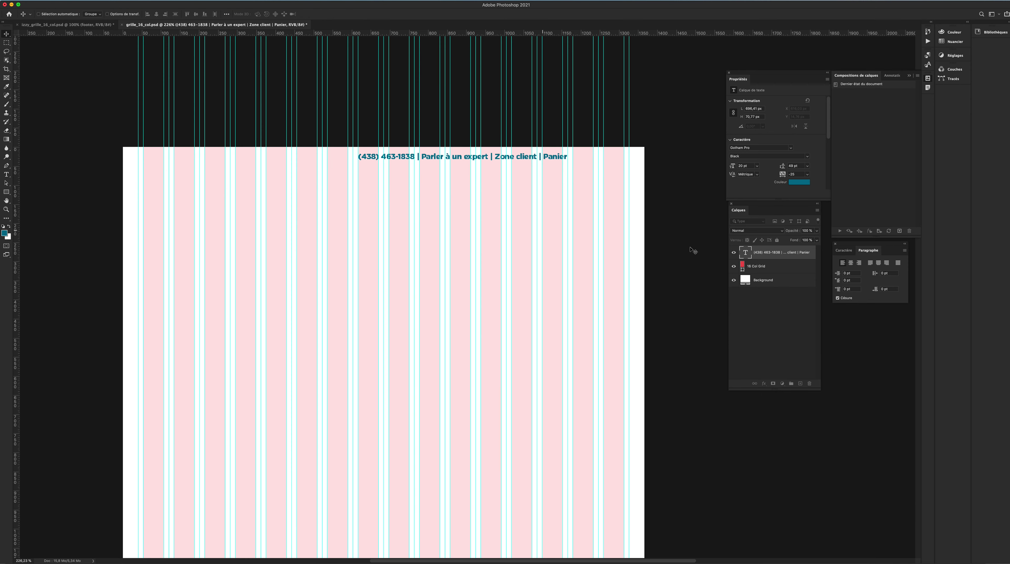
Step: Align the end of the menu text with the last column's edge, just below a new horizontal guide at about 50 px
left_click_drag(565, 160, 605, 186)
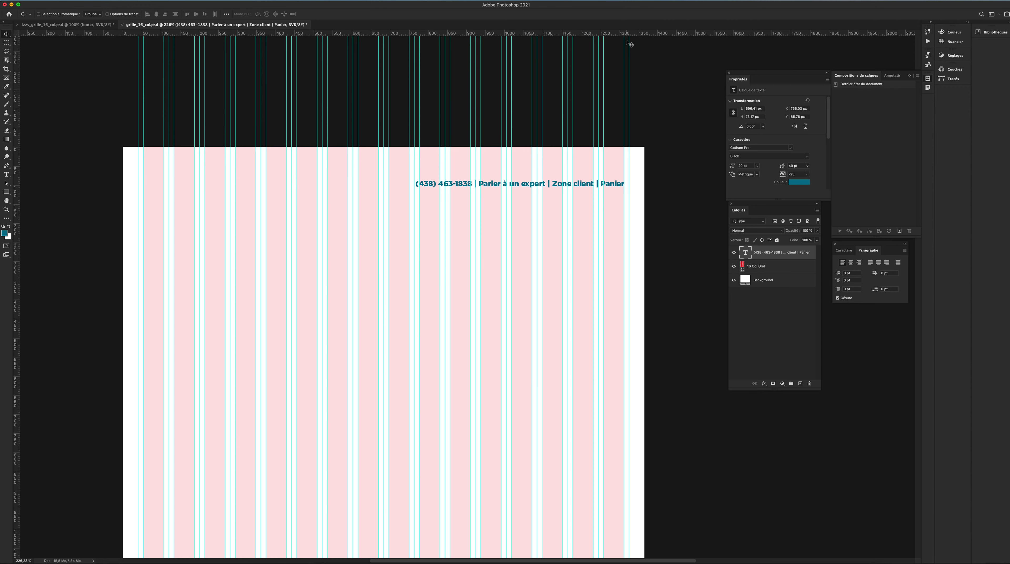
left_click_drag(626, 36, 648, 166)
left_click_drag(605, 189, 605, 182)
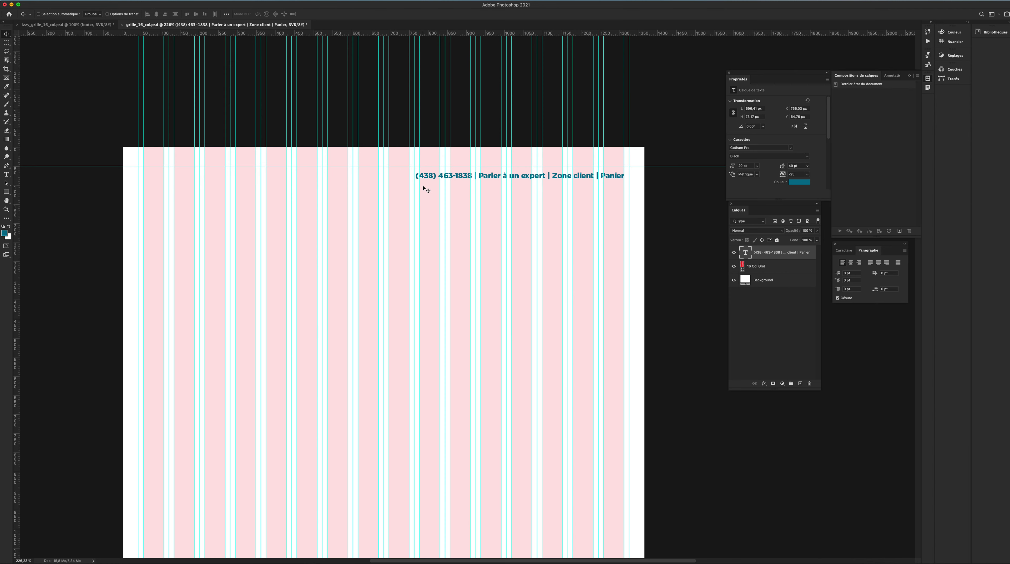
Step: Scale the menu text down to about 681 px wide to fit between the column edges and nudge it 3 px down
key("super")
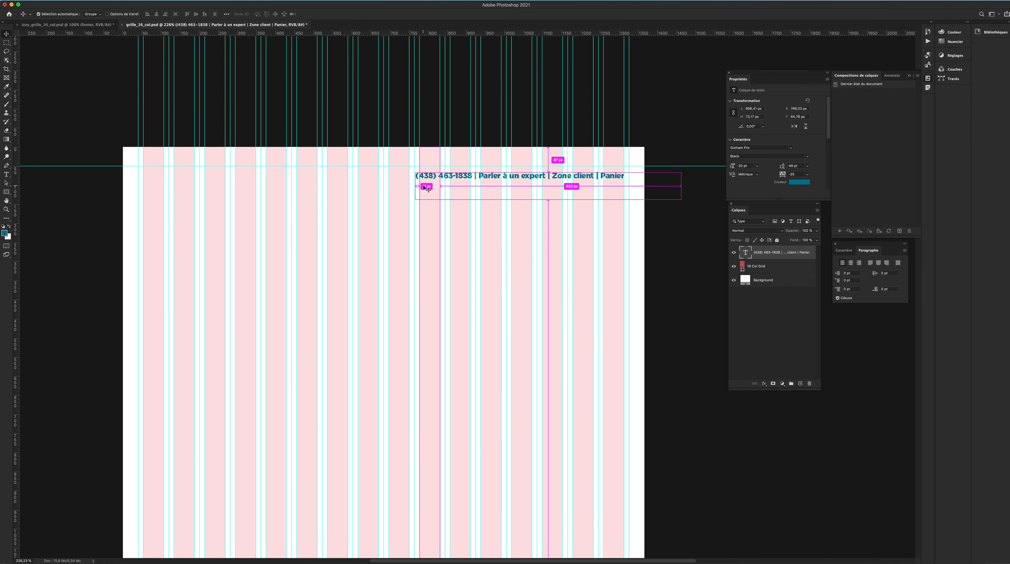
key("super+t")
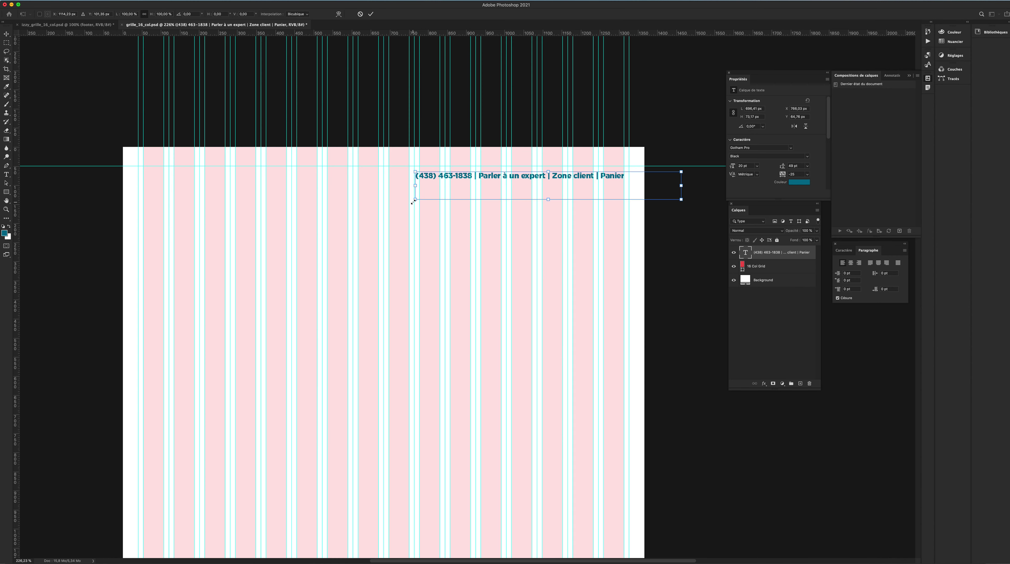
left_click_drag(417, 198, 418, 204)
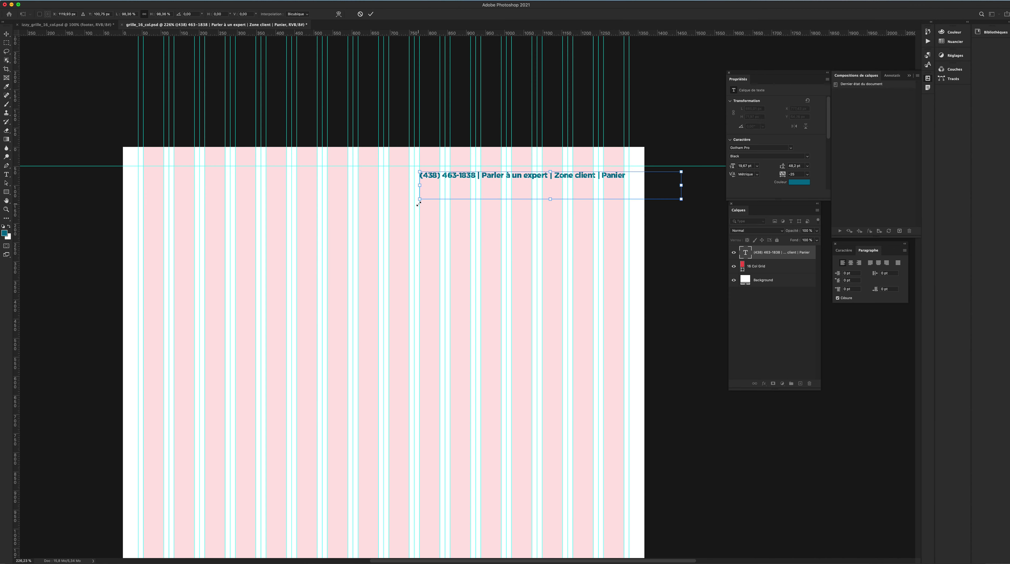
left_click_drag(682, 199, 681, 200)
key("Return")
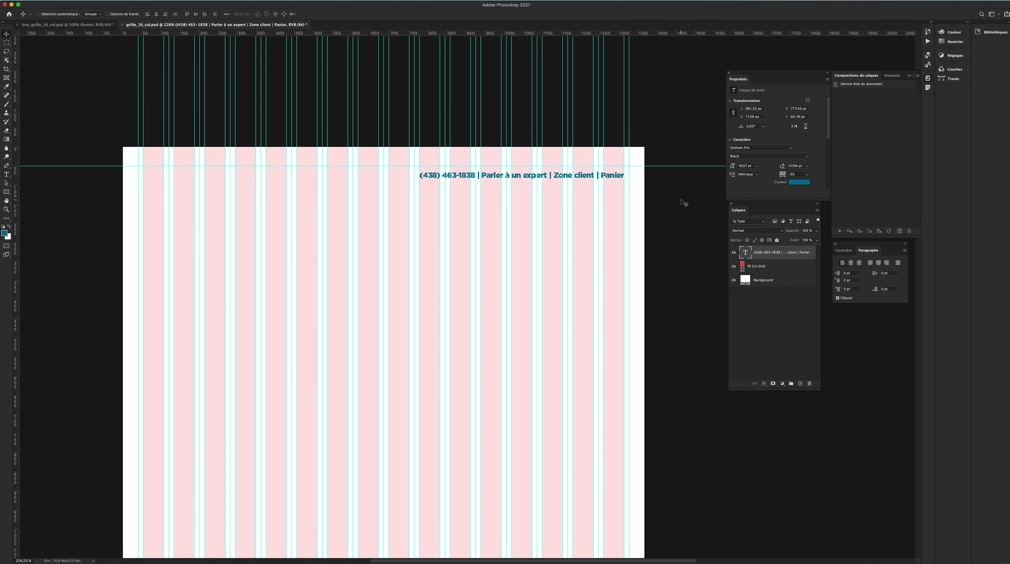
key("Down")
key("Down")
key("Down")
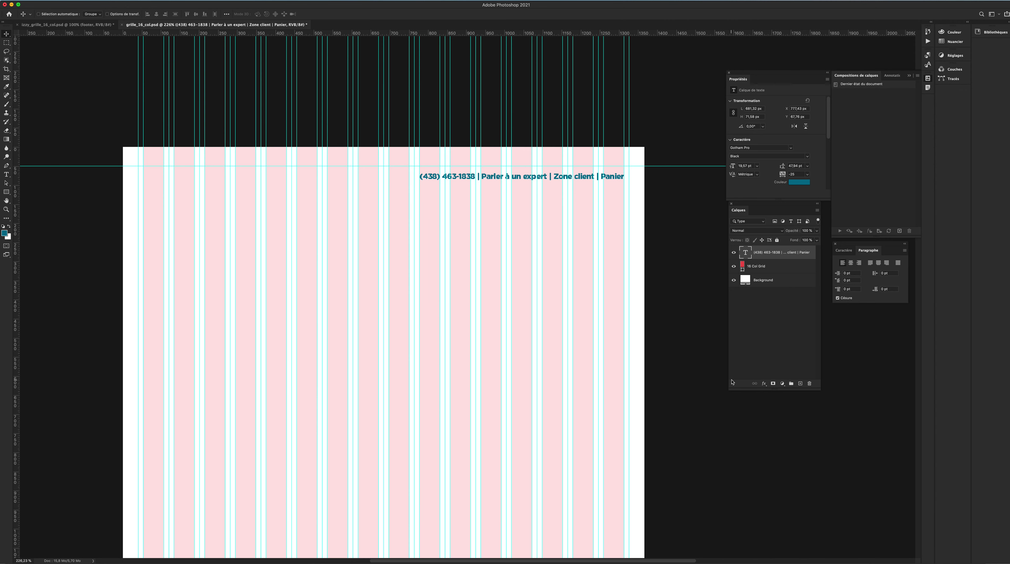
Step: Place logo.svg as an embedded smart object, scaled to about 294 by 50 px, at the second column directly below the horizontal guide
left_click(55, 0)
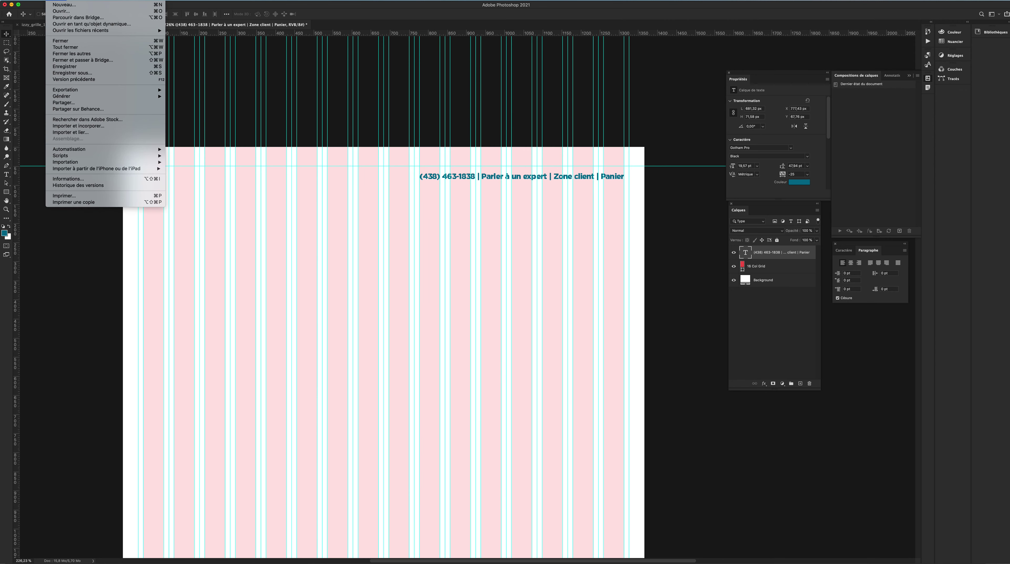
left_click(73, 133)
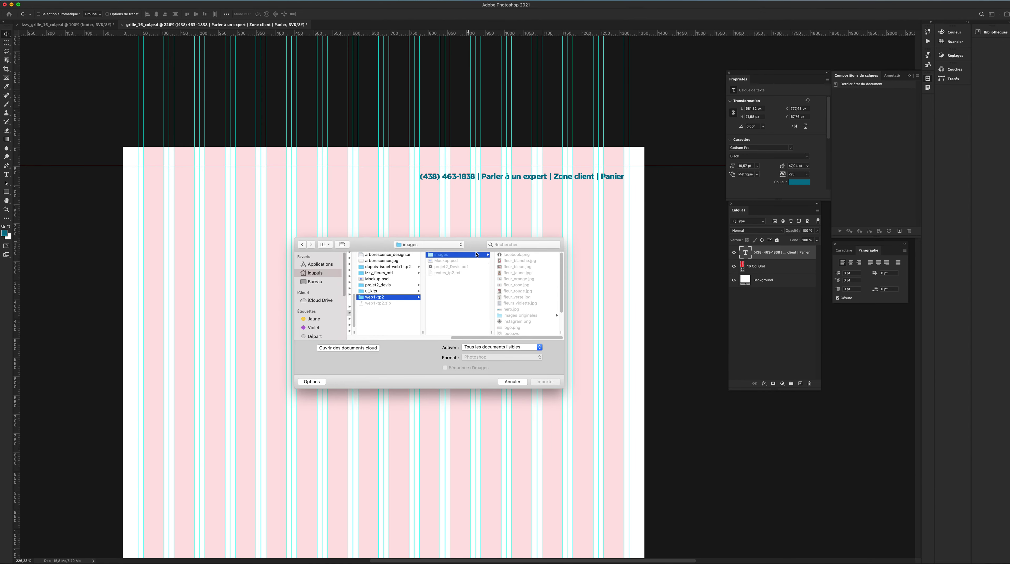
scroll(525, 291, "down", 2)
left_click(520, 321)
left_click(546, 381)
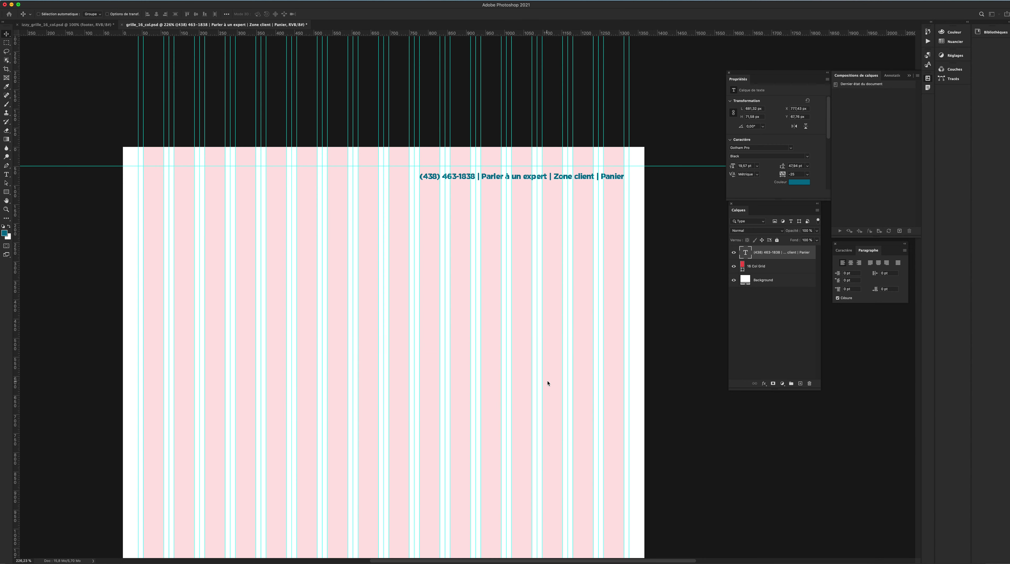
left_click_drag(393, 361, 247, 190)
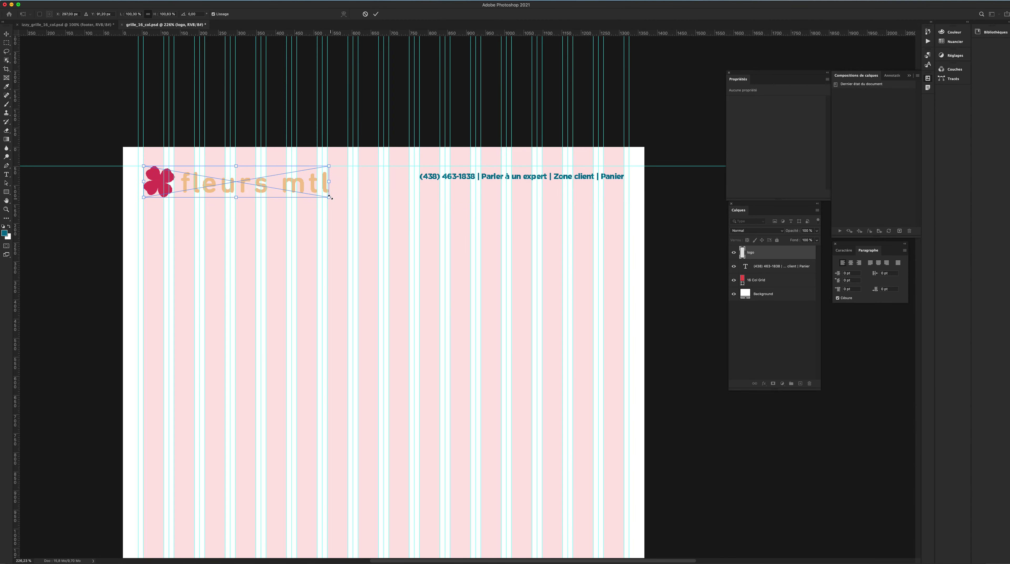
left_click_drag(329, 193, 286, 184)
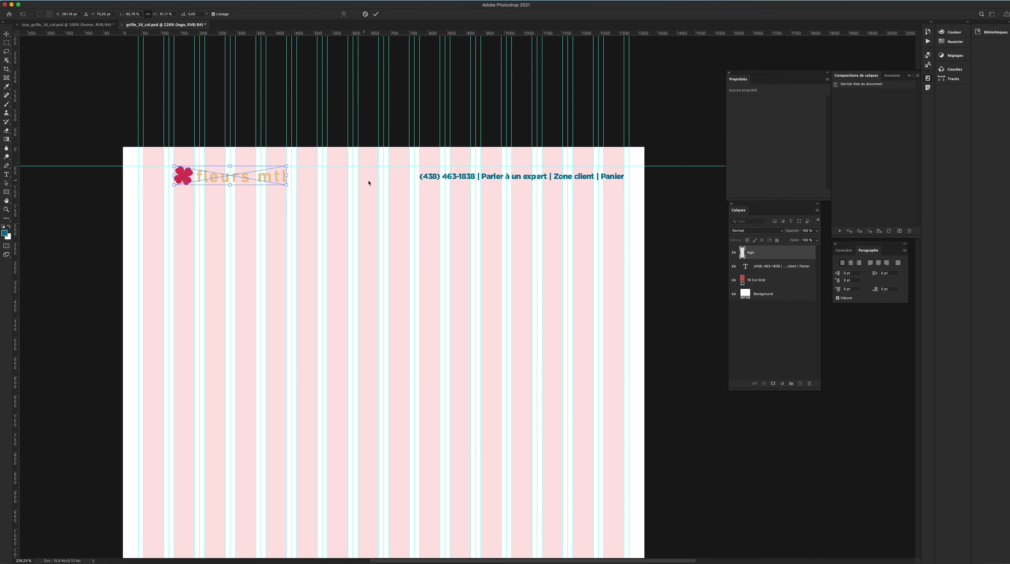
key("Return")
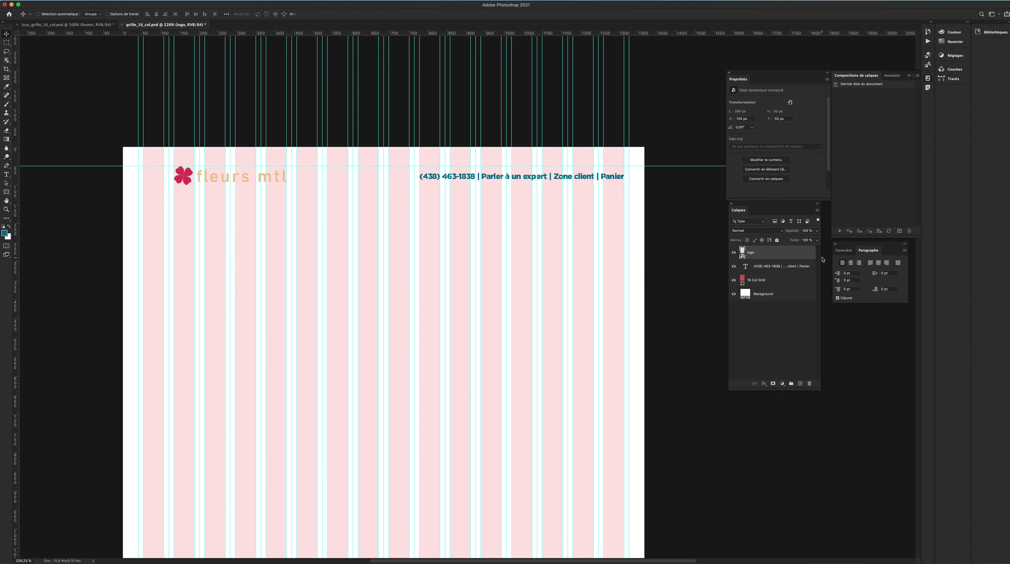
Step: Shift the menu text one column toward the logo and nudge it slightly down to line up with the logo
key("alt+bracketleft")
left_click_drag(591, 181, 559, 182)
key("Down")
key("Down")
key("Down")
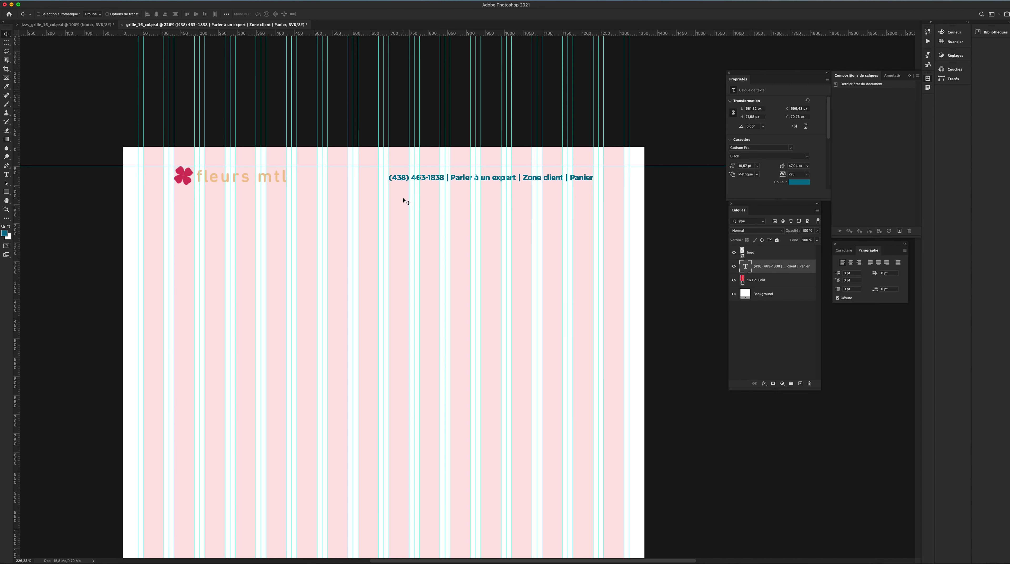
Step: Copy the Menu 2 line from VOIR to TYPES in textes_tp2.txt and return to the Photoshop mockup
key("super")
key("super+Tab")
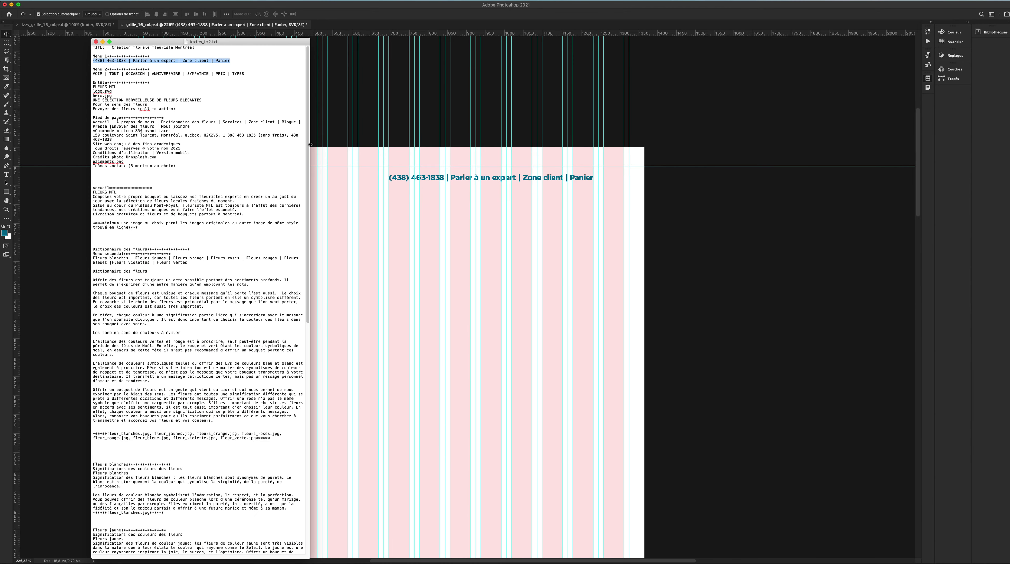
left_click(229, 64)
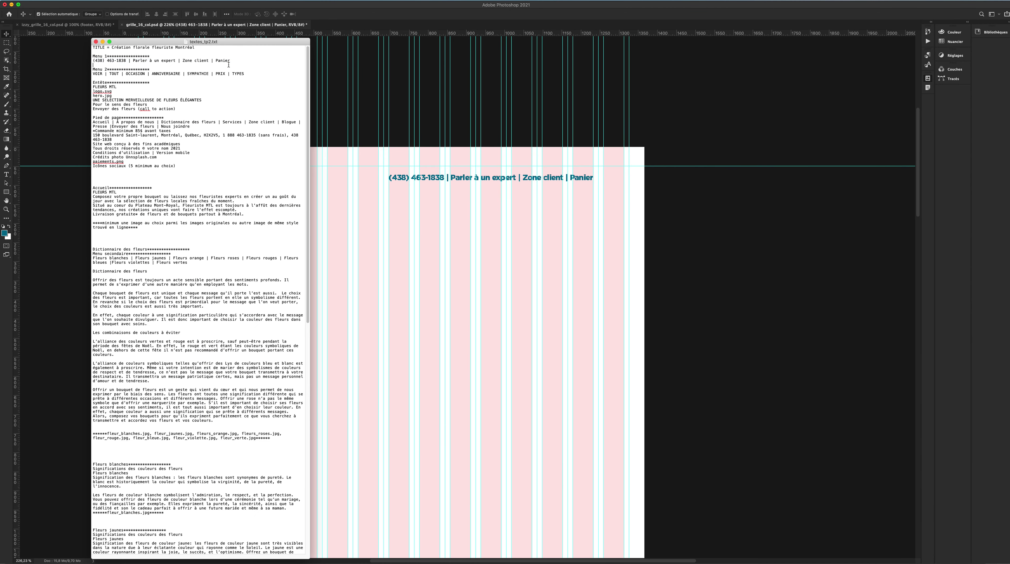
left_click_drag(246, 69, 82, 74)
left_click(240, 74)
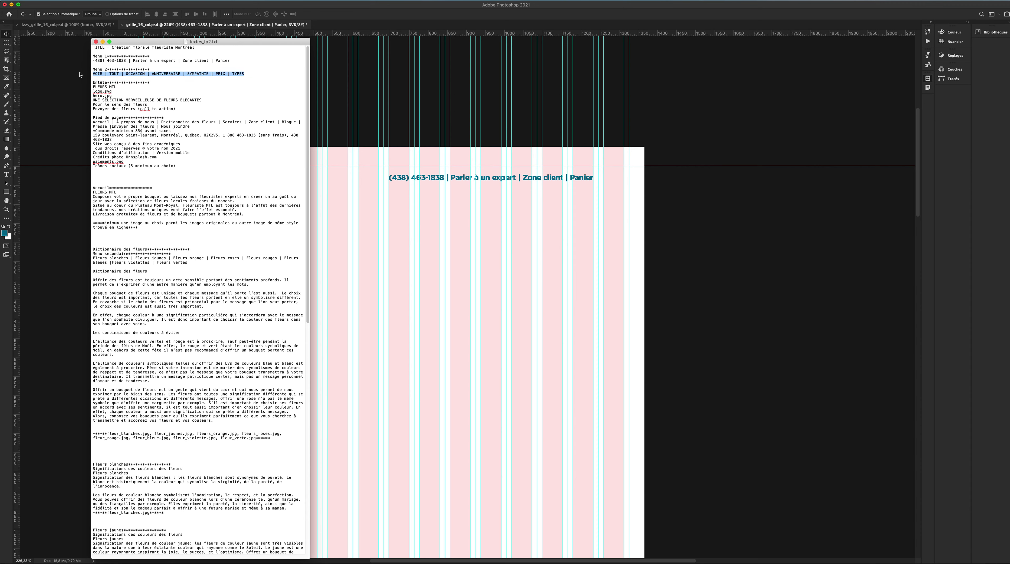
left_click(424, 107)
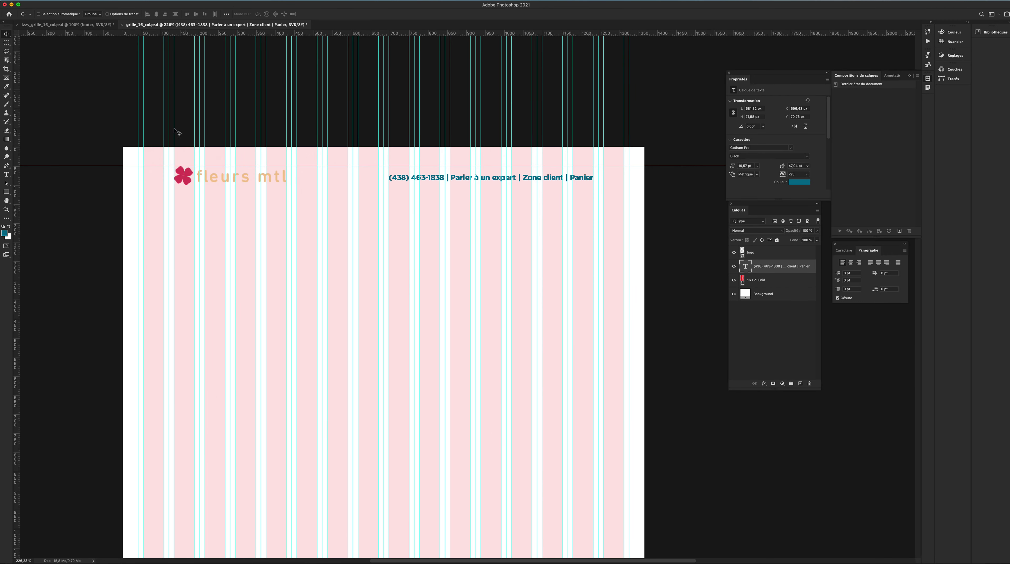
key("t")
left_click(423, 180)
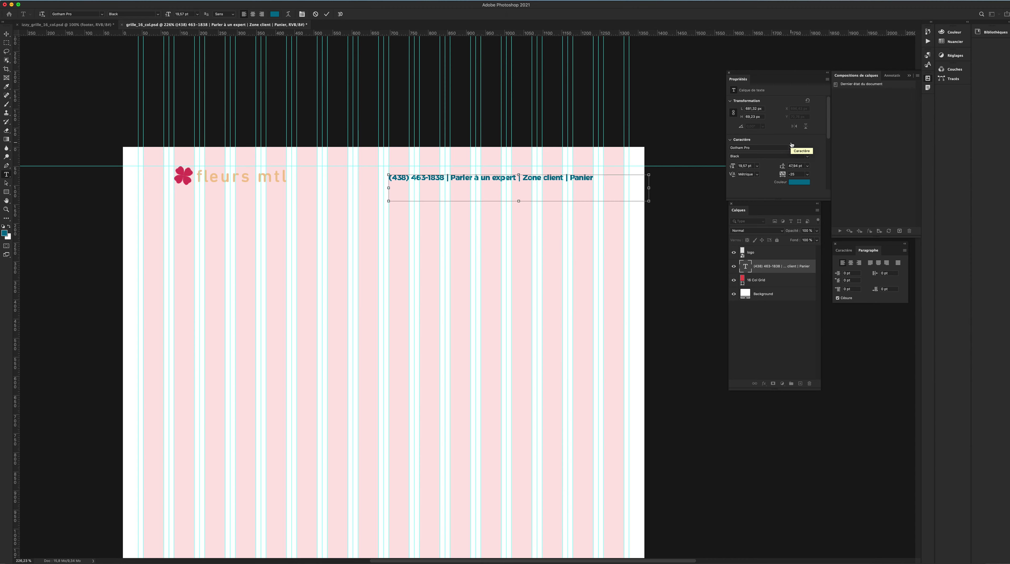
key("Escape")
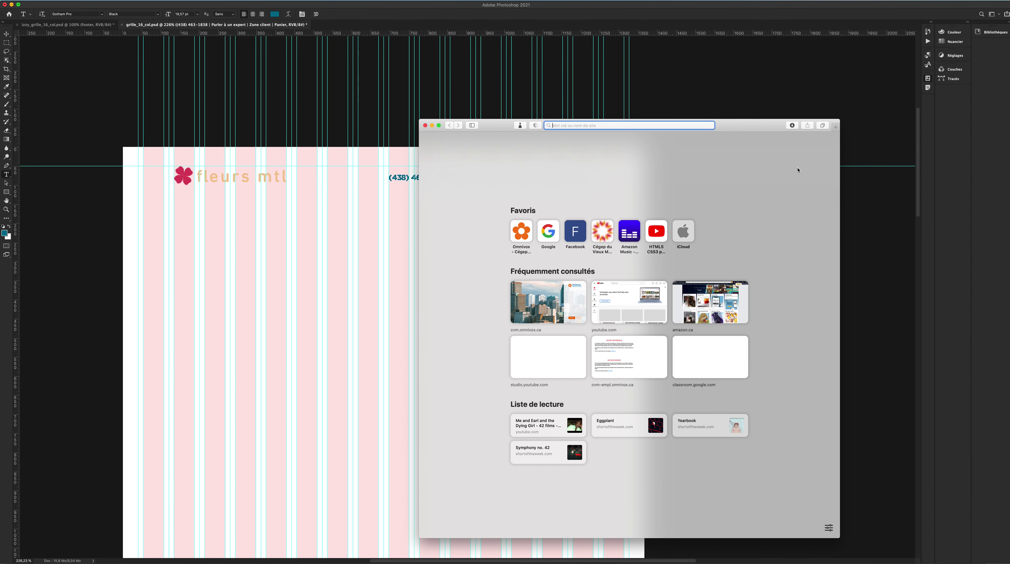
Step: Search the web for "google font" in the Safari browser
type("gotham")
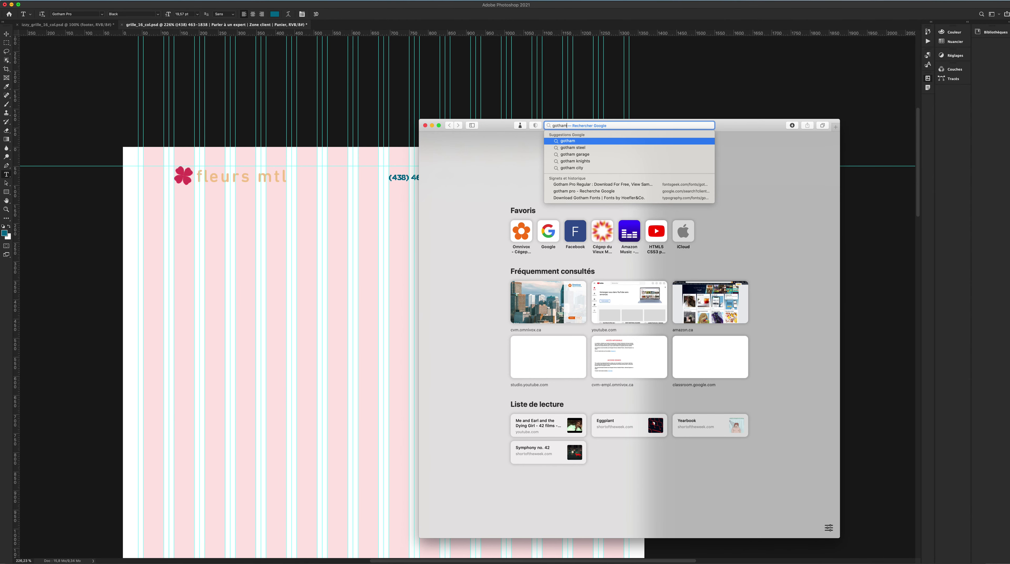
key("BackSpace")
key("BackSpace")
key("BackSpace")
key("BackSpace")
key("BackSpace")
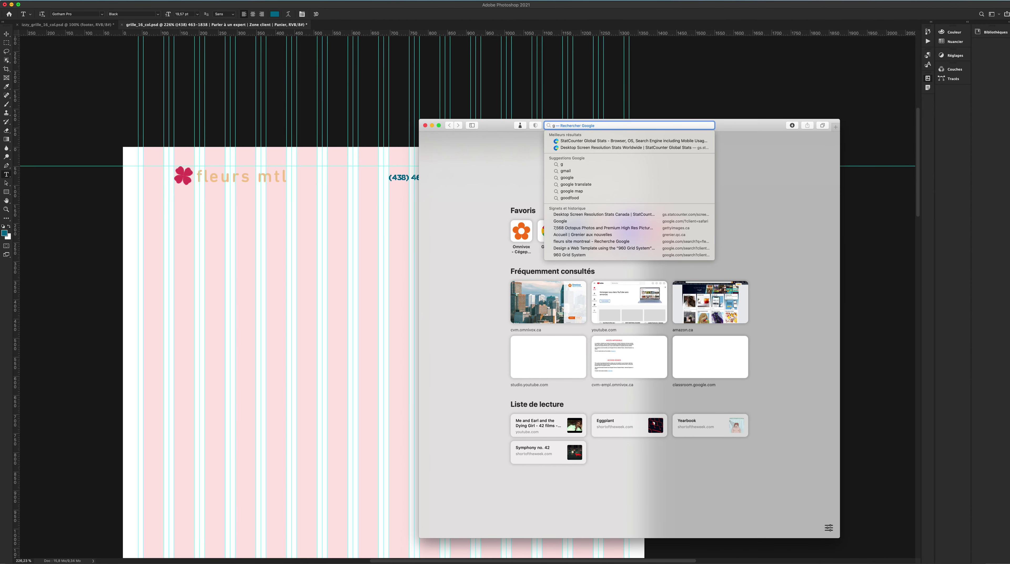
type("oo")
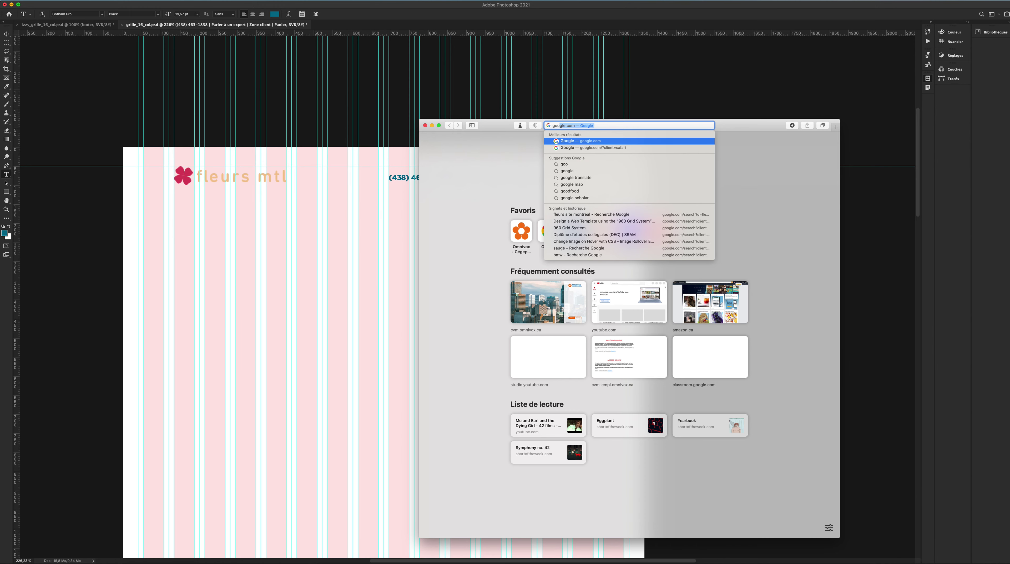
type("gle font")
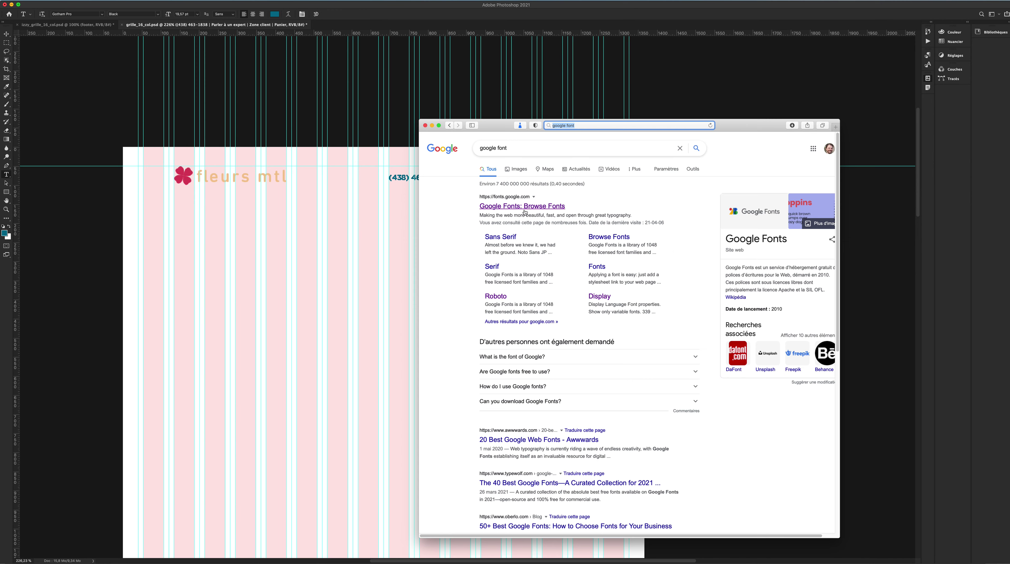
Step: Open the Google Fonts site, search for "libre fran" and open the Libre Franklin family page
left_click(517, 205)
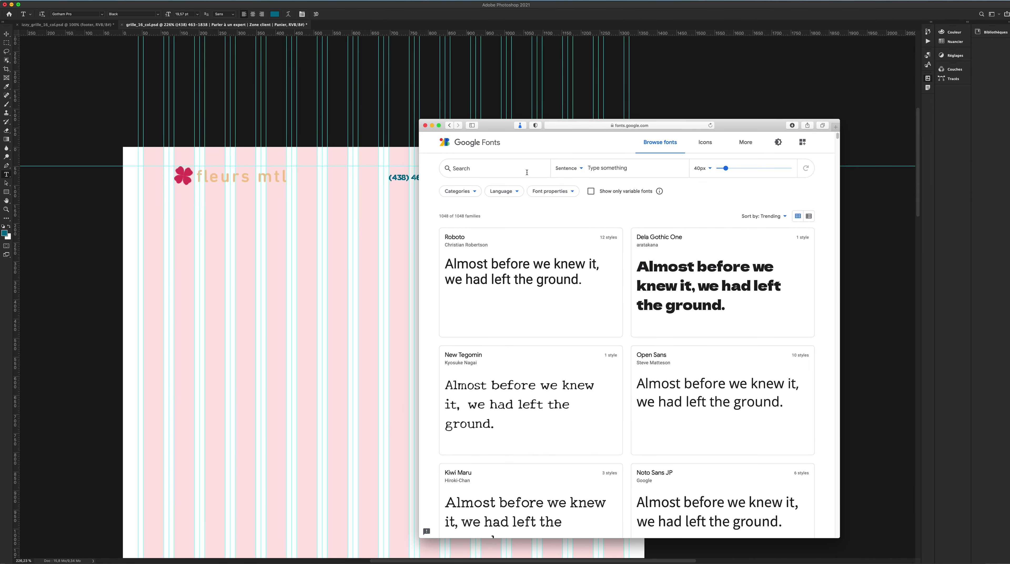
type("li")
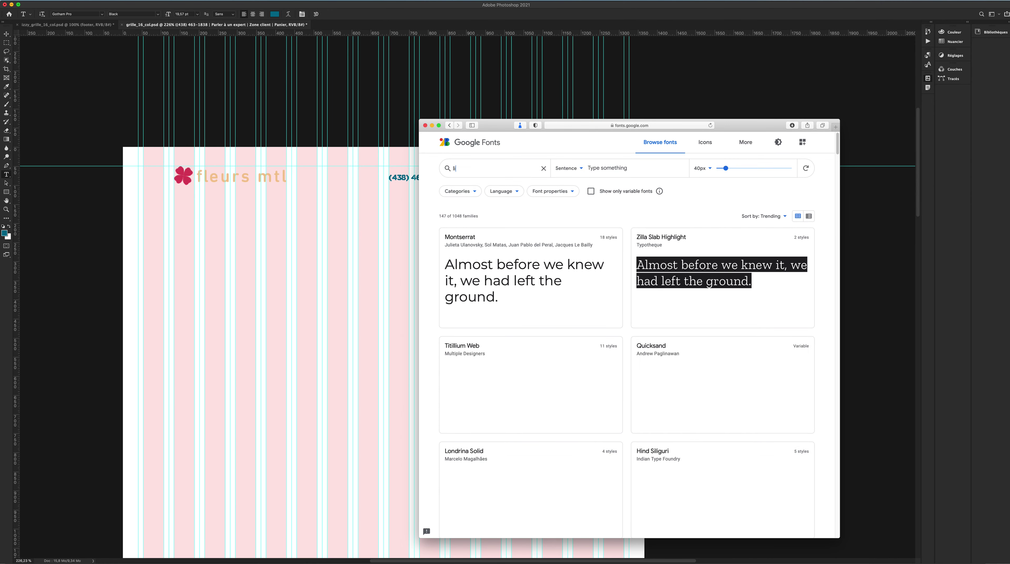
type("bre fran")
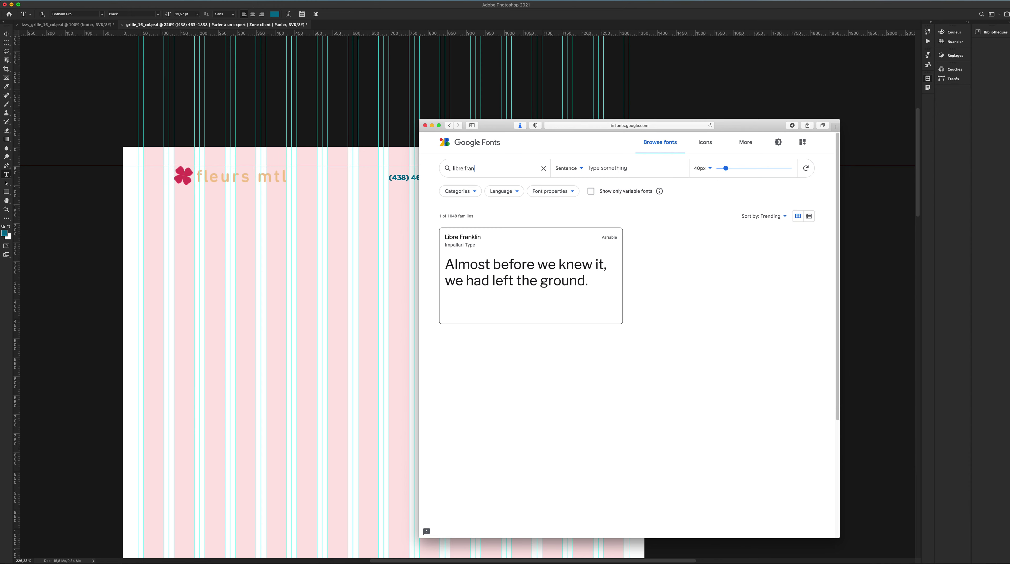
left_click(555, 253)
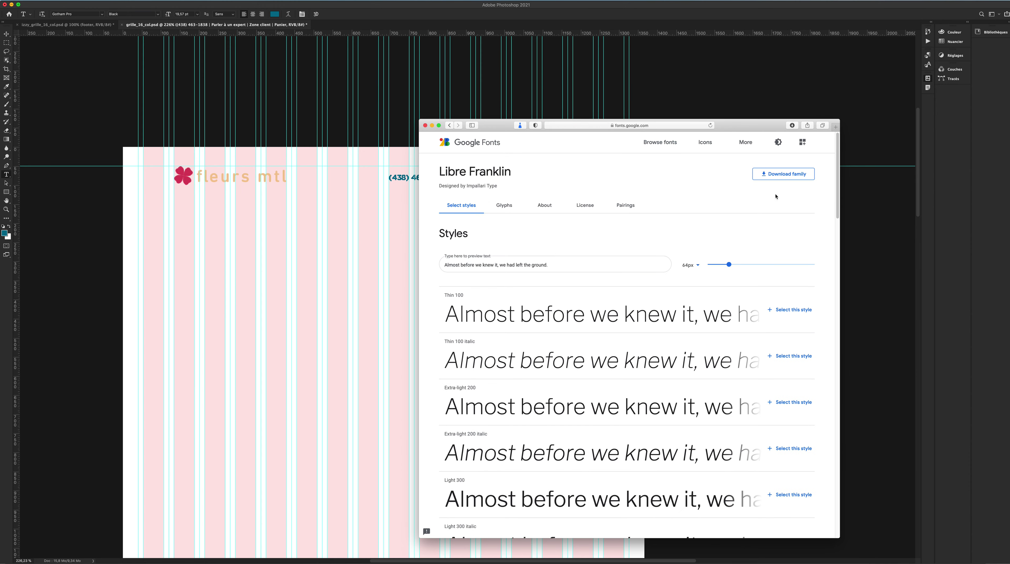
Step: Download the Libre Franklin font family and reveal the downloaded folder in Finder
left_click(805, 177)
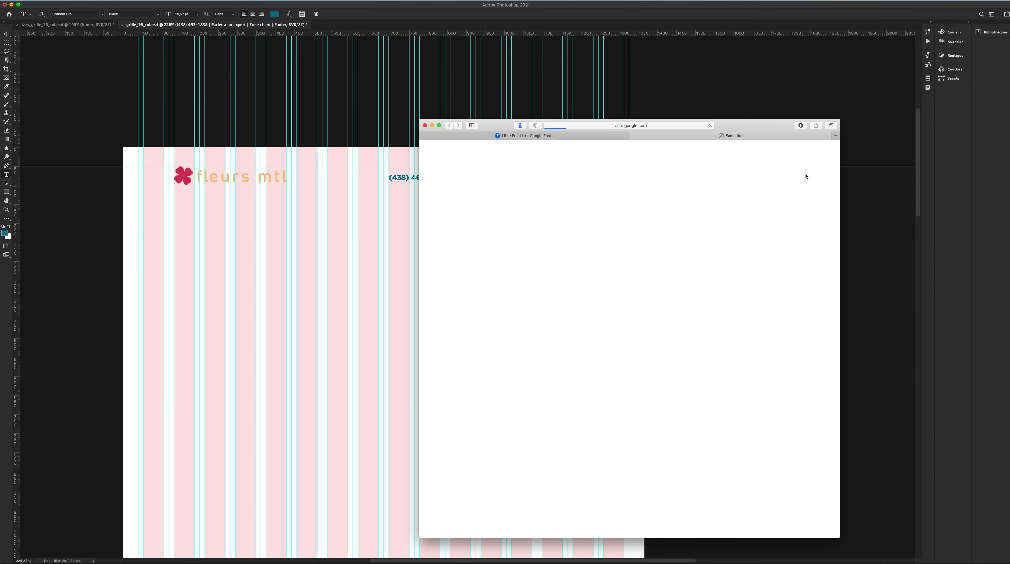
left_click(801, 127)
left_click(864, 154)
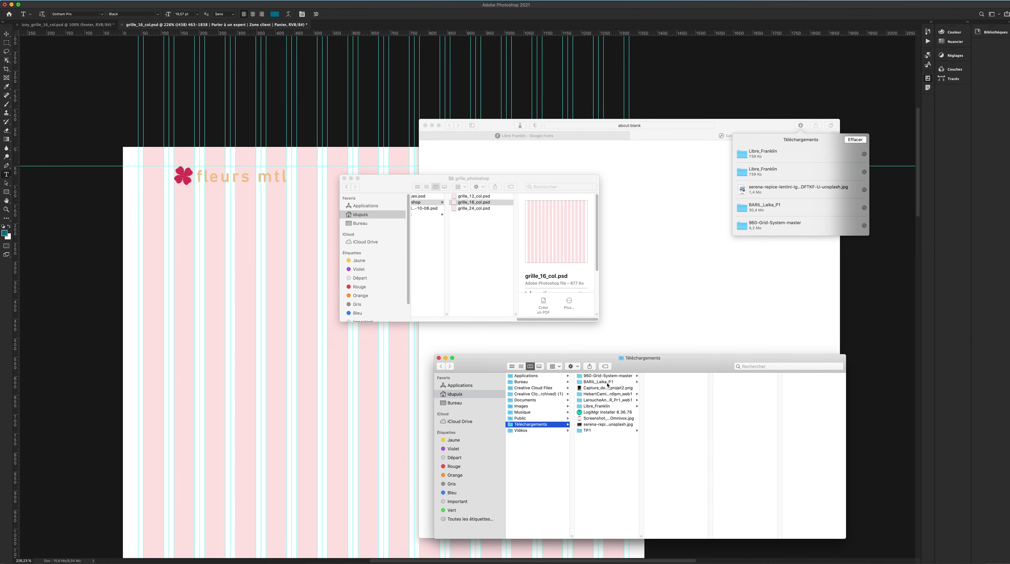
Step: Preview LibreFranklin-VariableFont_wght.ttf from the Libre_Franklin folder, then switch back to the Photoshop mockup
left_click(617, 413)
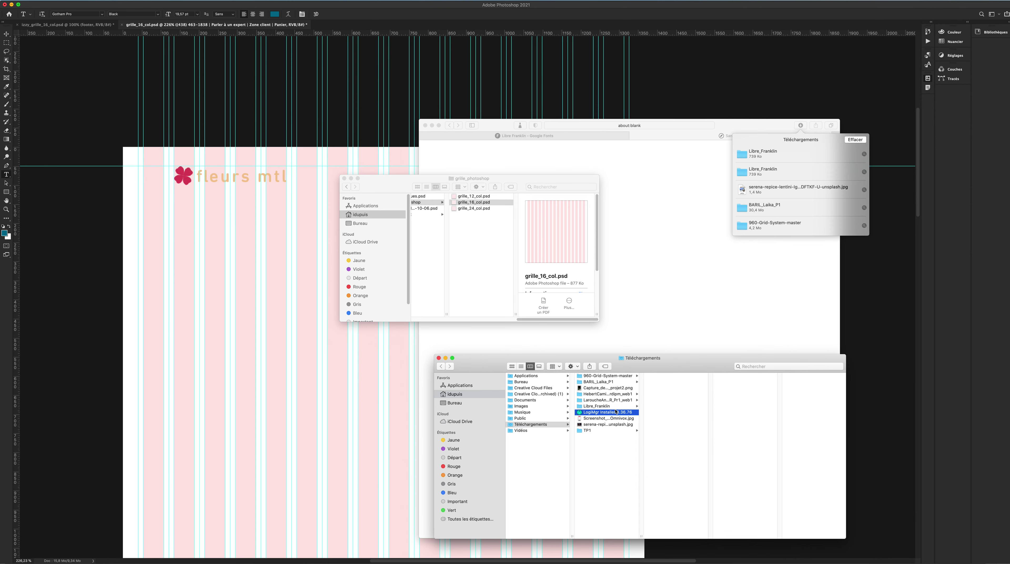
left_click(617, 408)
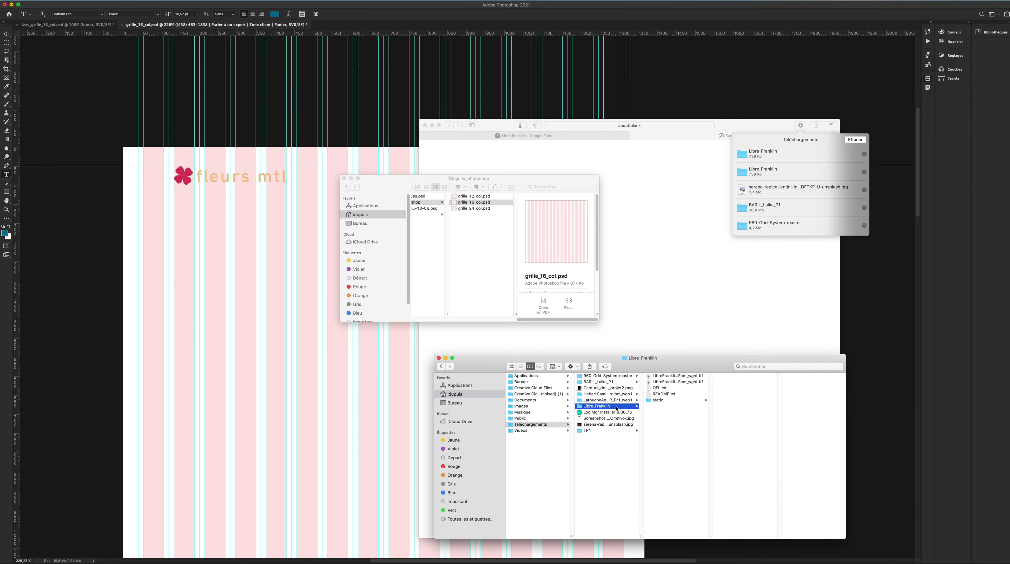
double_click(652, 381)
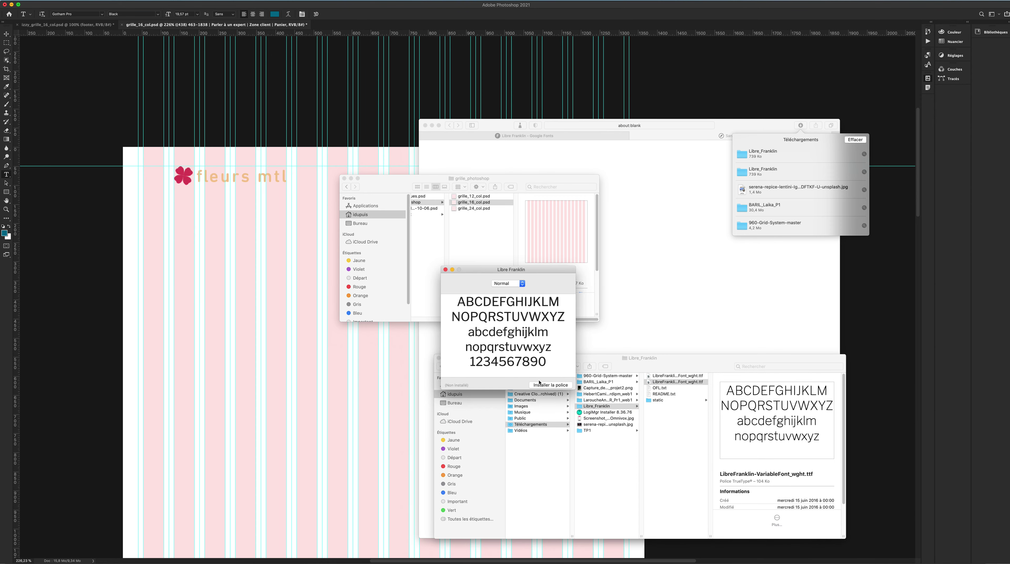
left_click(272, 282)
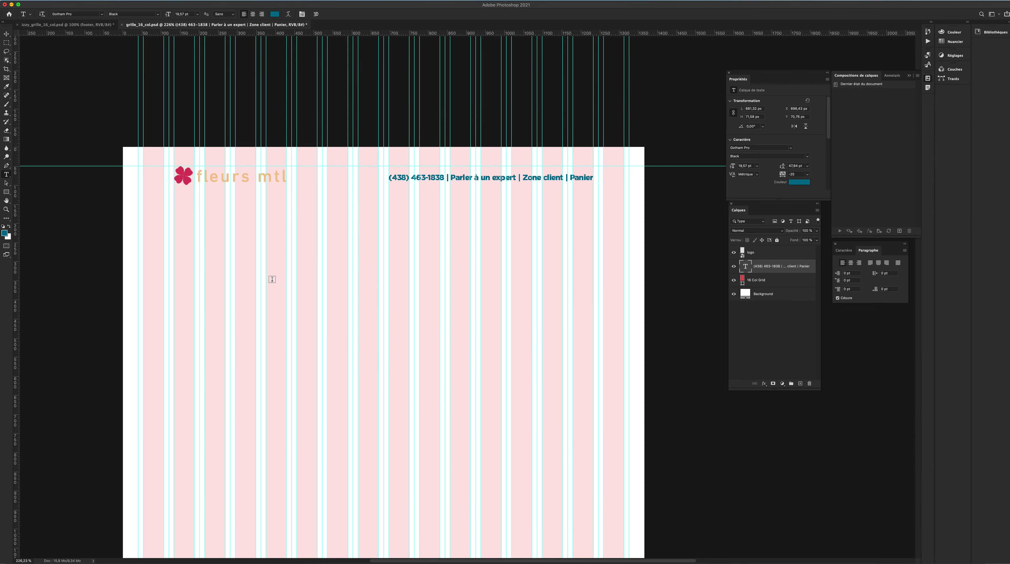
Step: Duplicate the header menu text straight below and replace its content with "VOIR | TOUT | OCCASION | ANNIVERSAIRE | SYMPATHIE | PRIX | TYPES"
left_click(7, 34)
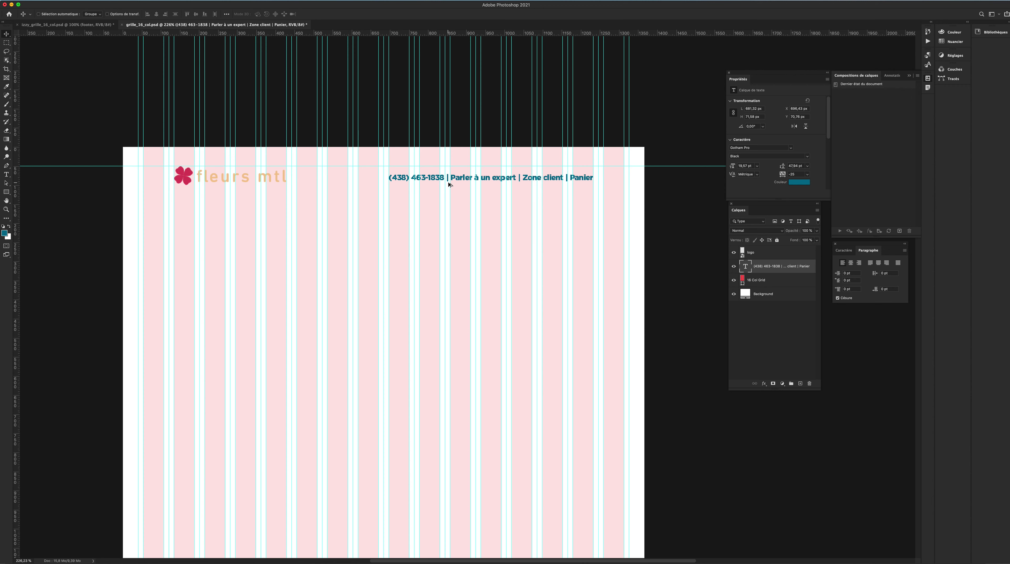
left_click_drag(449, 187, 454, 233)
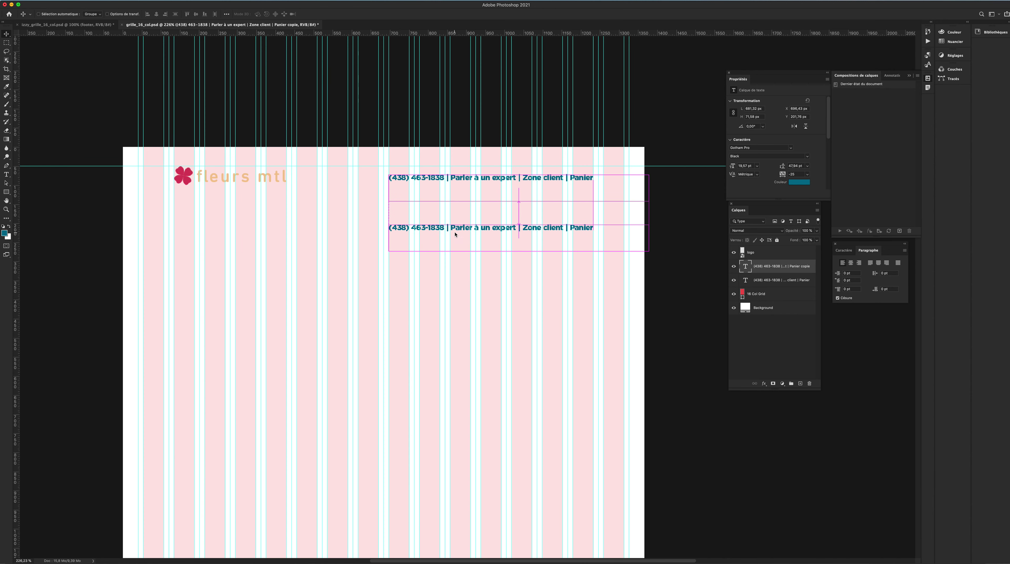
key("t")
left_click(454, 230)
key("super+a")
type("VOIR | TOUT | OCCASION | ANNIVERSAIRE | SYMPATHIE | PRIX | TYPES")
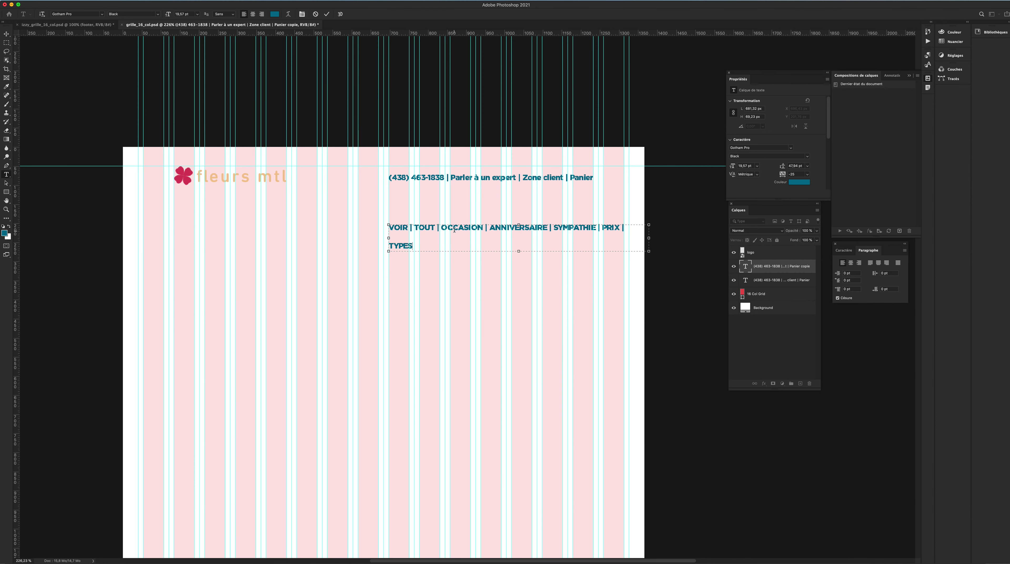
Step: Resize the second menu's text box to start at the third column and span about 696 px
left_click_drag(389, 238, 282, 240)
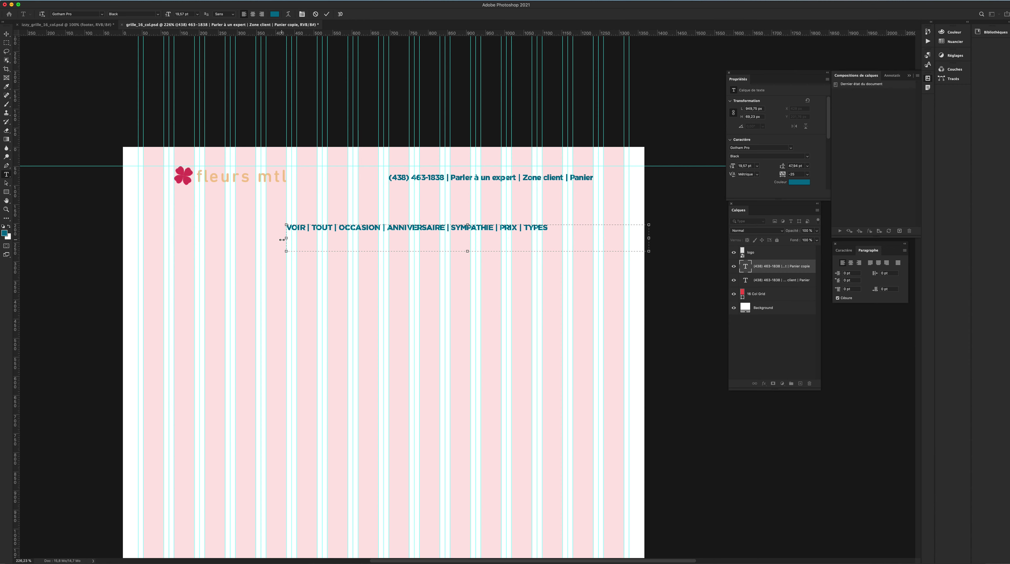
left_click_drag(283, 240, 206, 236)
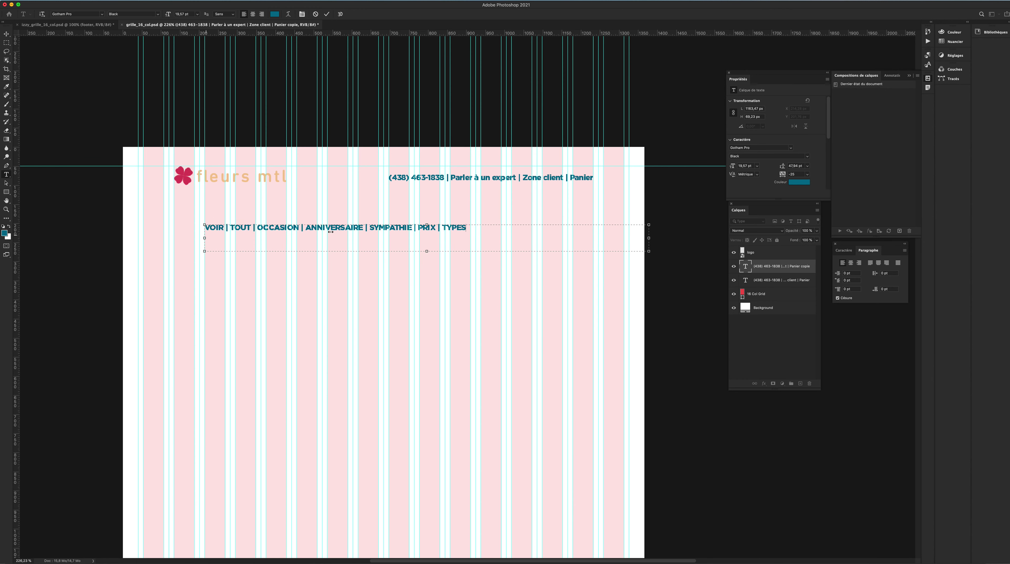
left_click_drag(649, 239, 470, 235)
Step: Set the second menu text's tracking to 0 and widen its box to about 779 px so it fits one line
double_click(455, 228)
left_click(794, 174)
key("Up")
key("Up")
key("Up")
key("Up")
key("Up")
key("Up")
key("Up")
key("Up")
key("Up")
key("Up")
key("Up")
key("ctrl+a")
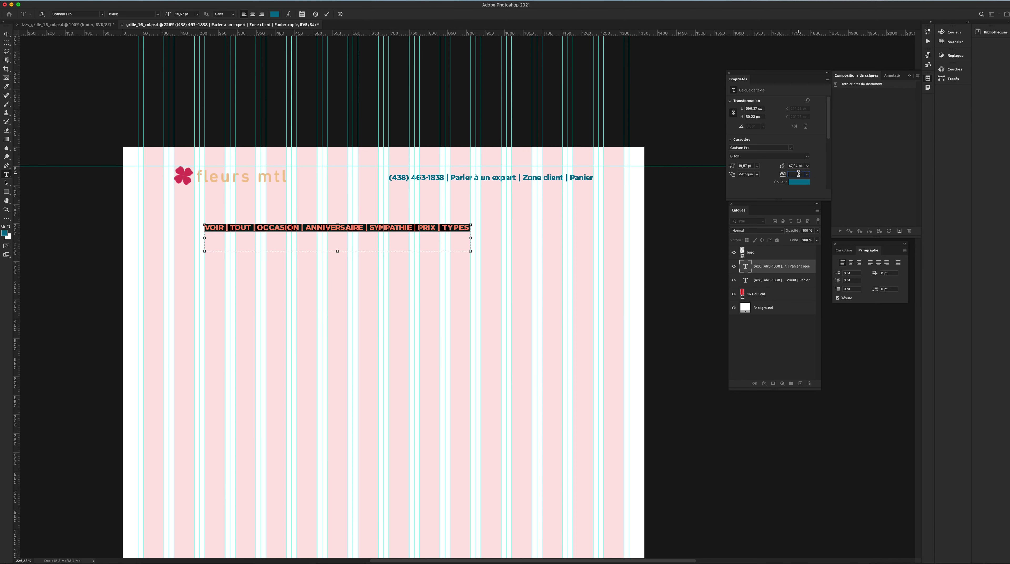
type("0")
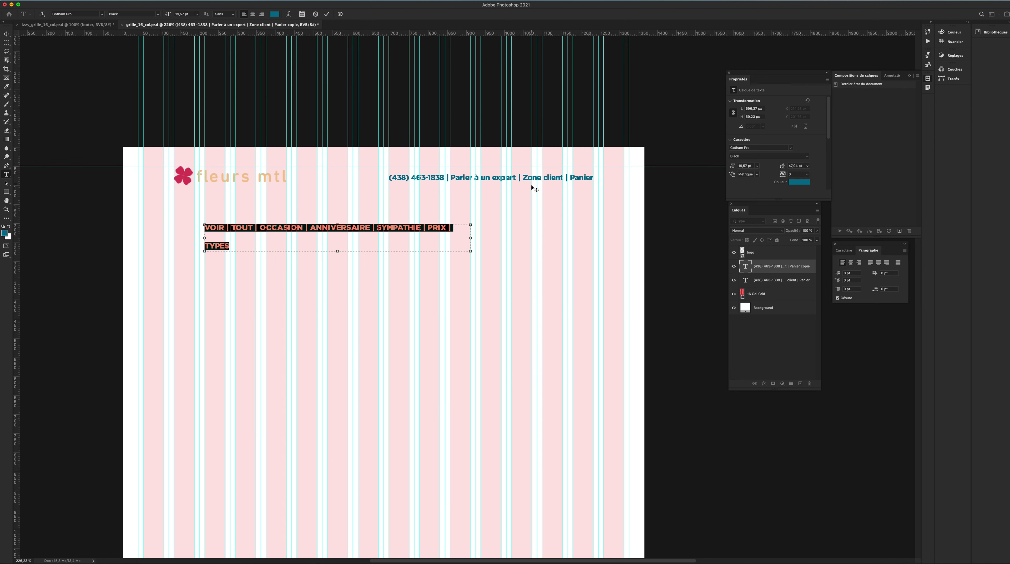
left_click_drag(472, 244, 502, 245)
left_click(445, 230)
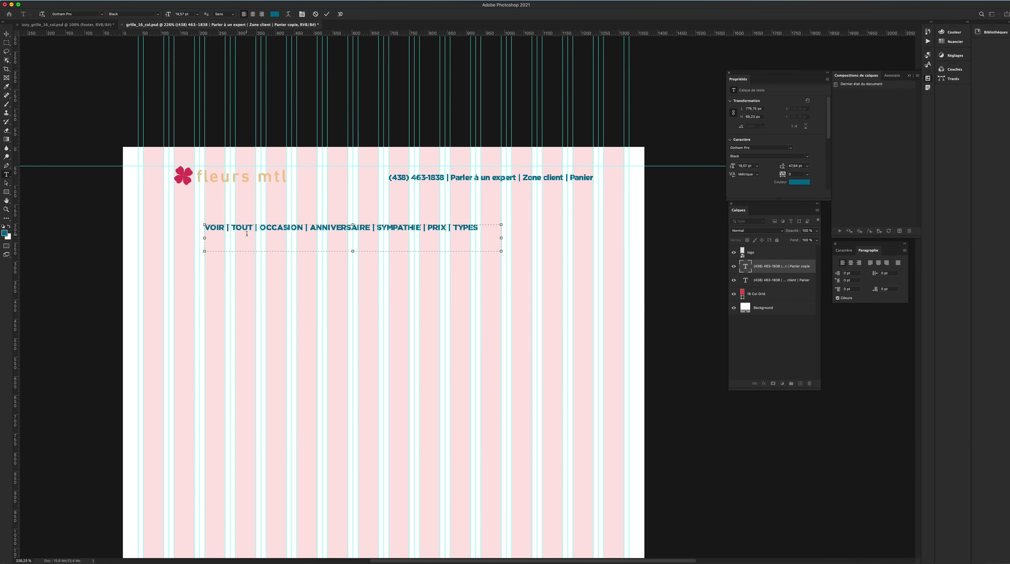
Step: Add extra spaces around the separators after VOIR and TOUT in the second menu and commit the text
left_click(227, 228)
left_click(236, 228)
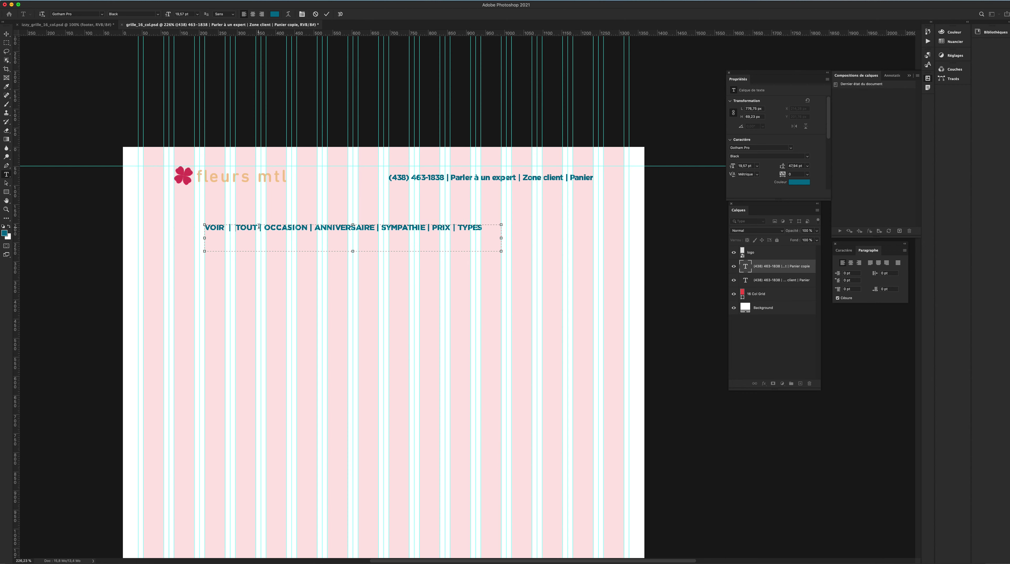
left_click(259, 228)
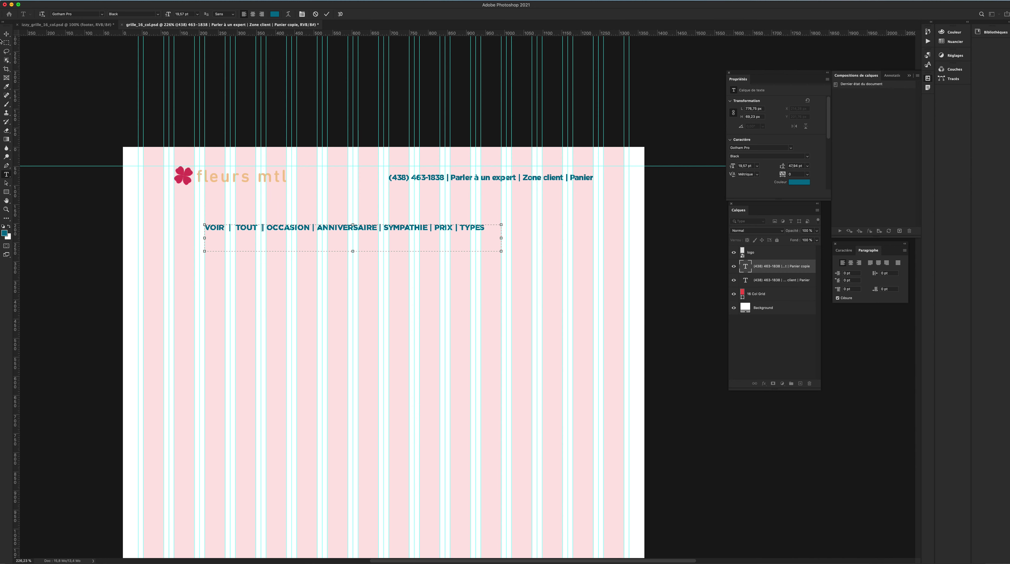
key("ctrl+Return")
Step: Scale the second menu text proportionally to about 139% so it ends in line with the upper menu
key("ctrl+t")
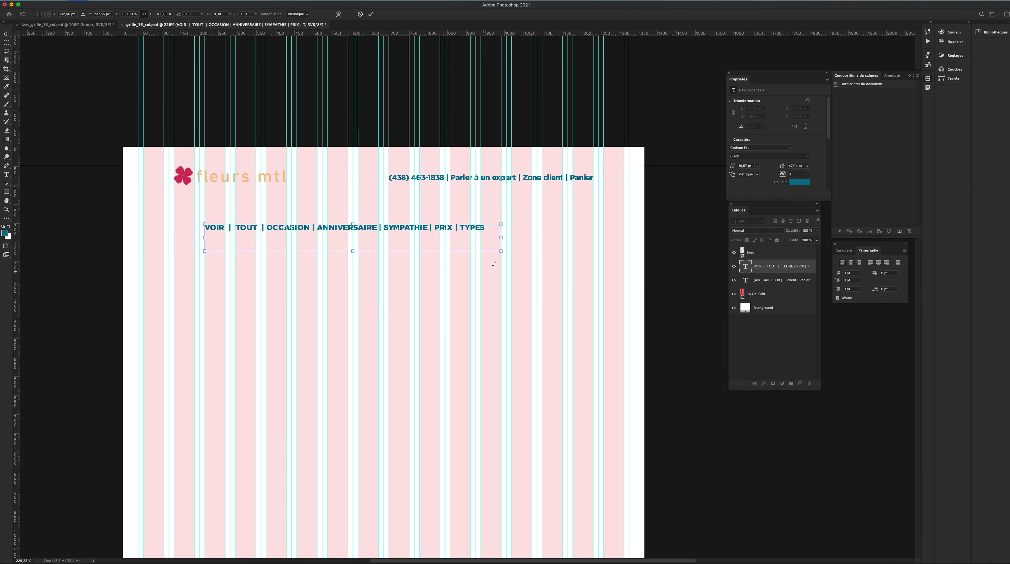
left_click_drag(501, 256, 614, 282)
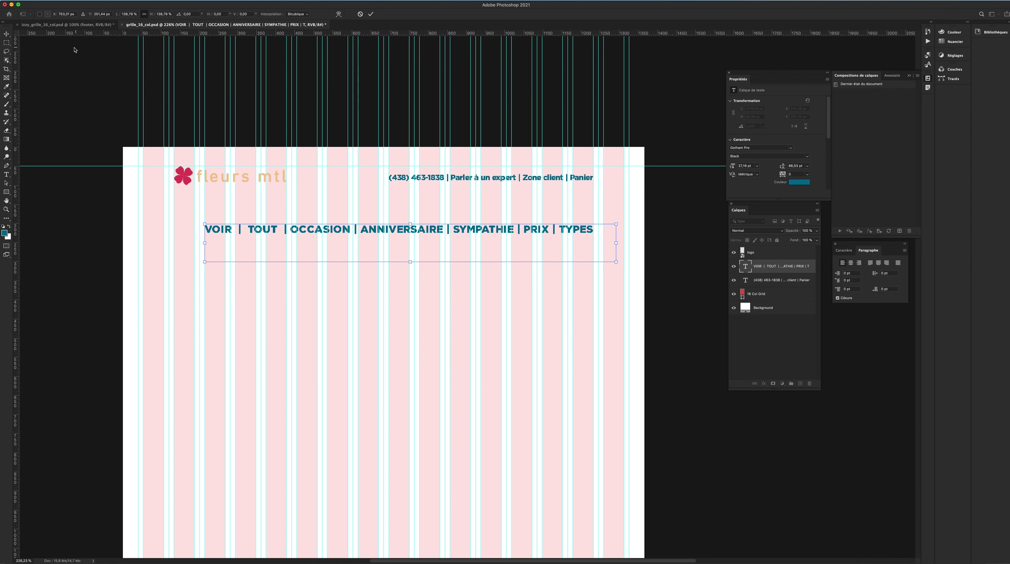
left_click(6, 34)
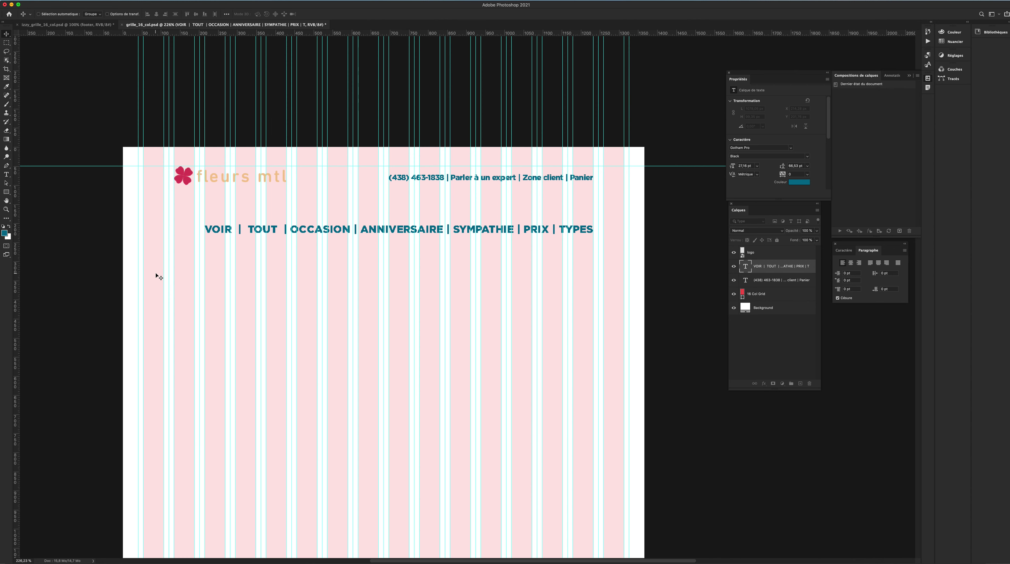
Step: Draw a rectangular image frame about 938 by 367 px below the second menu, starting at the third column
left_click(6, 79)
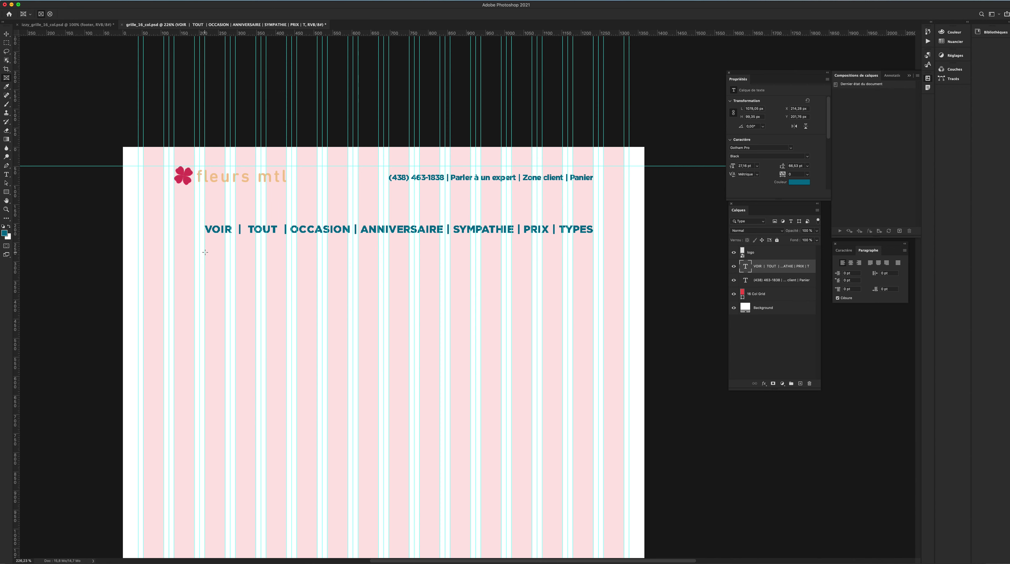
left_click_drag(205, 251, 594, 393)
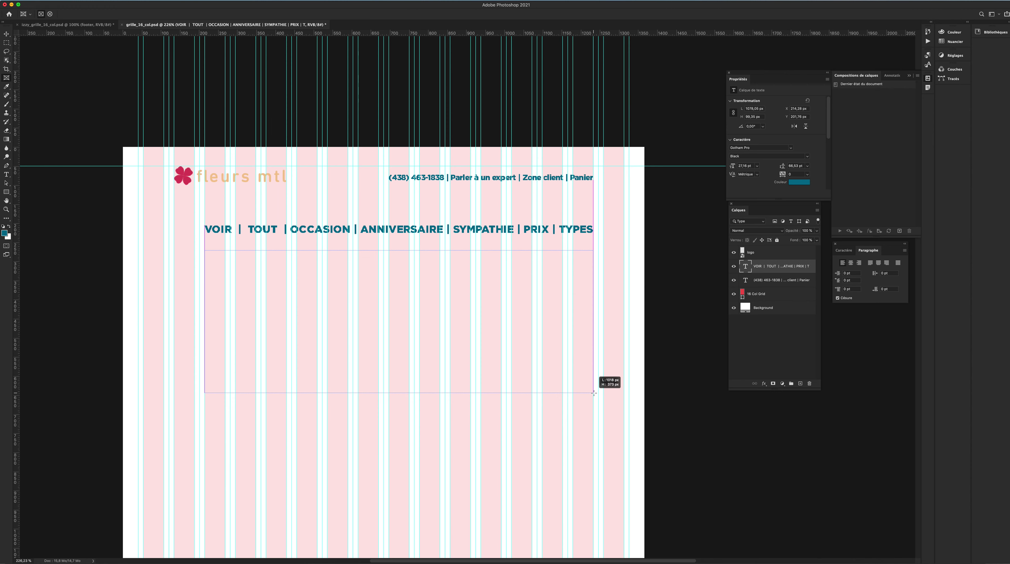
left_click_drag(594, 393, 560, 390)
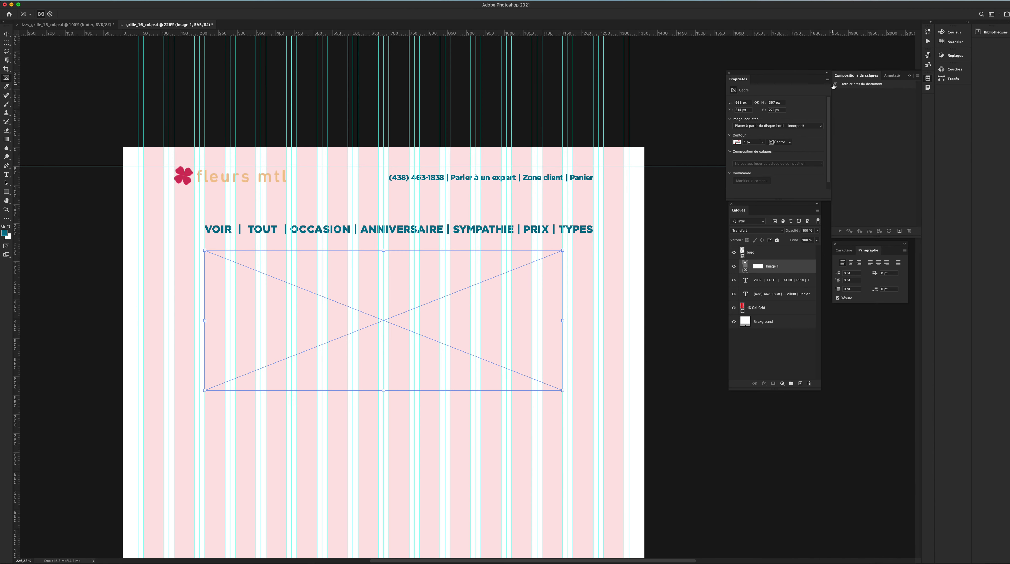
Step: Place fleur_rouge.jpg from the local disk into the frame as an embedded image
left_click(758, 126)
left_click(759, 126)
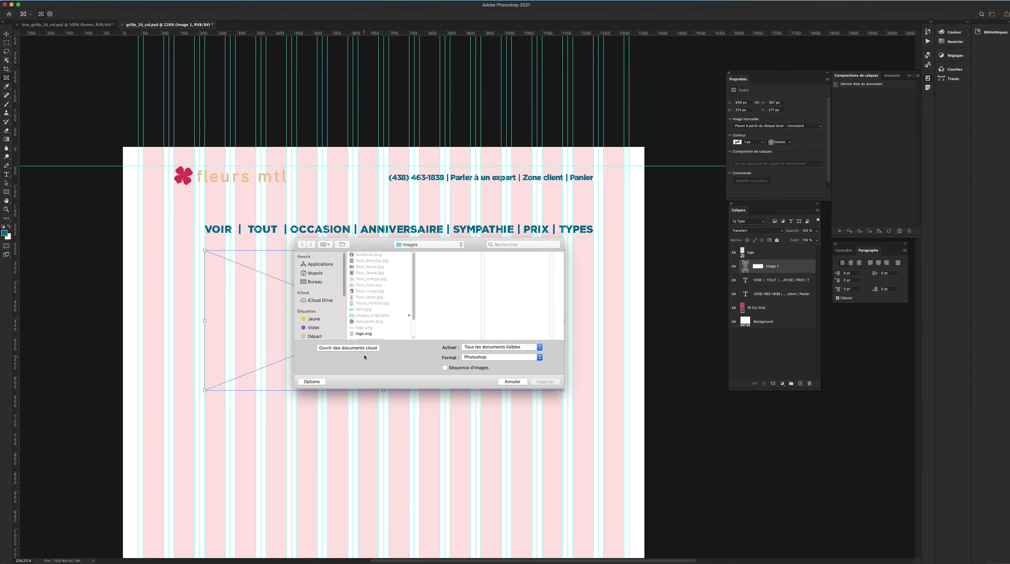
scroll(379, 307, "down", 3)
scroll(379, 308, "up", 3)
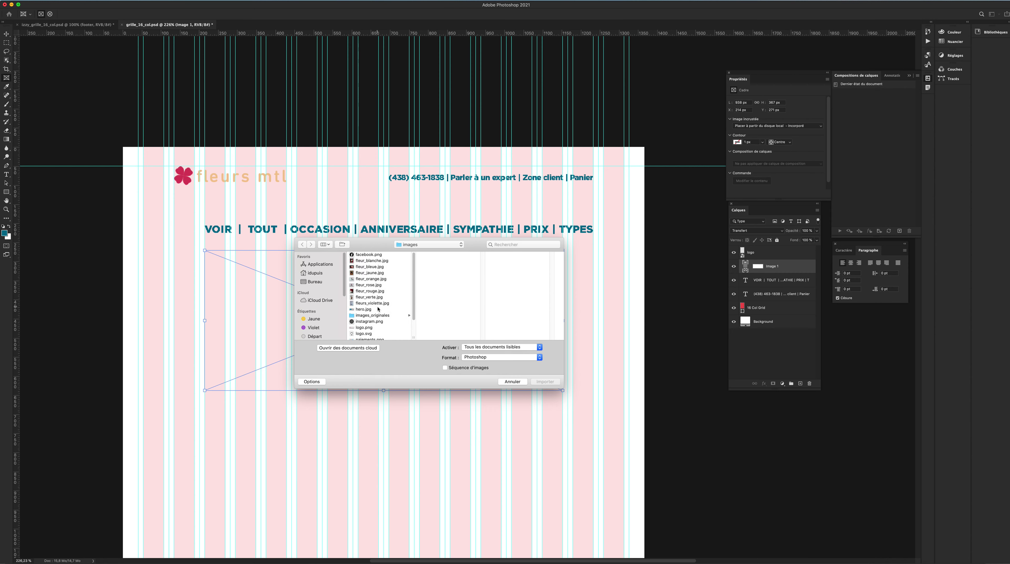
left_click(378, 291)
left_click(545, 382)
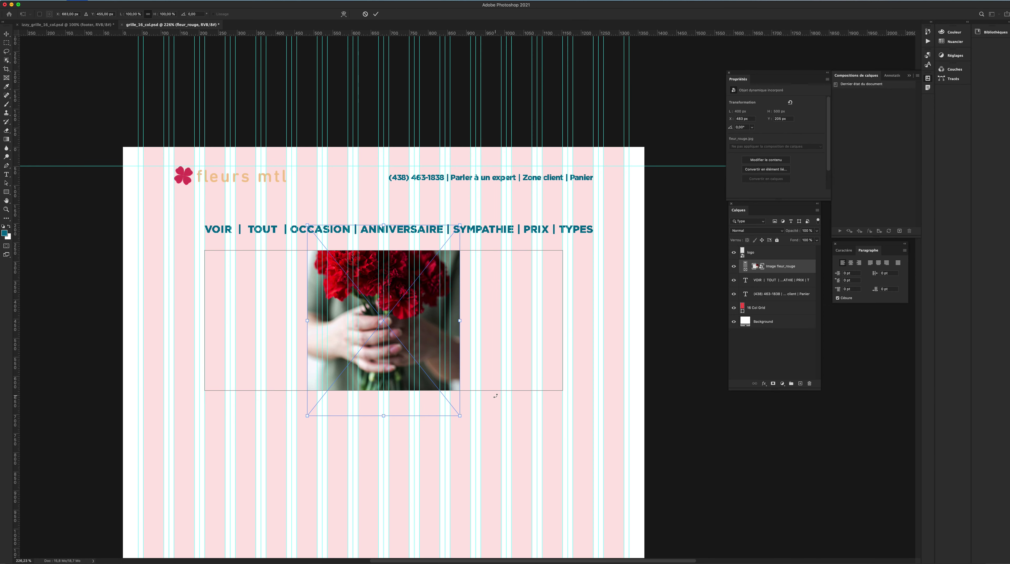
Step: Enlarge the red flower image to about 251% and shift it down so the blooms fill the frame's full width
left_click_drag(458, 416, 582, 553)
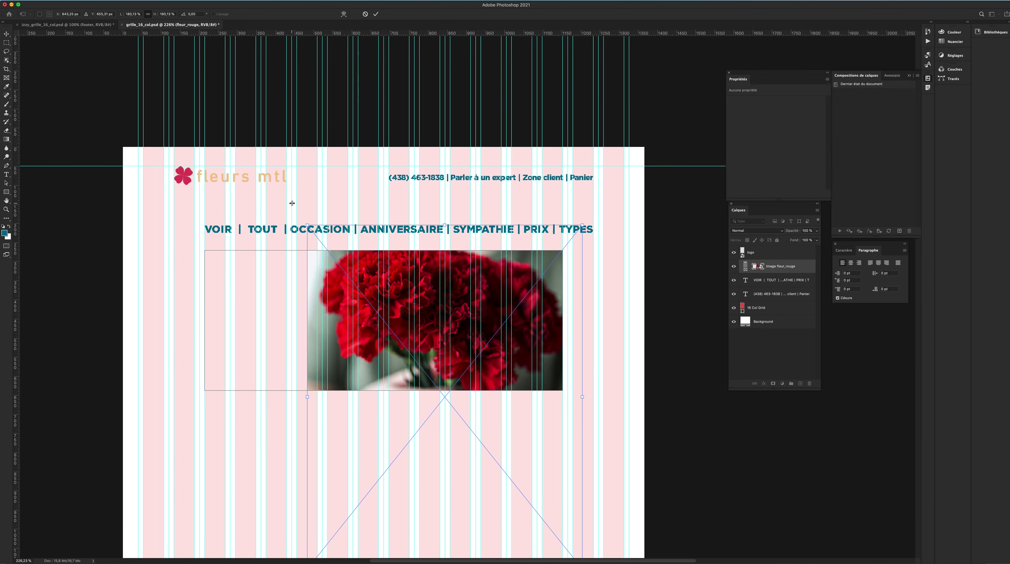
left_click_drag(309, 229, 127, 166)
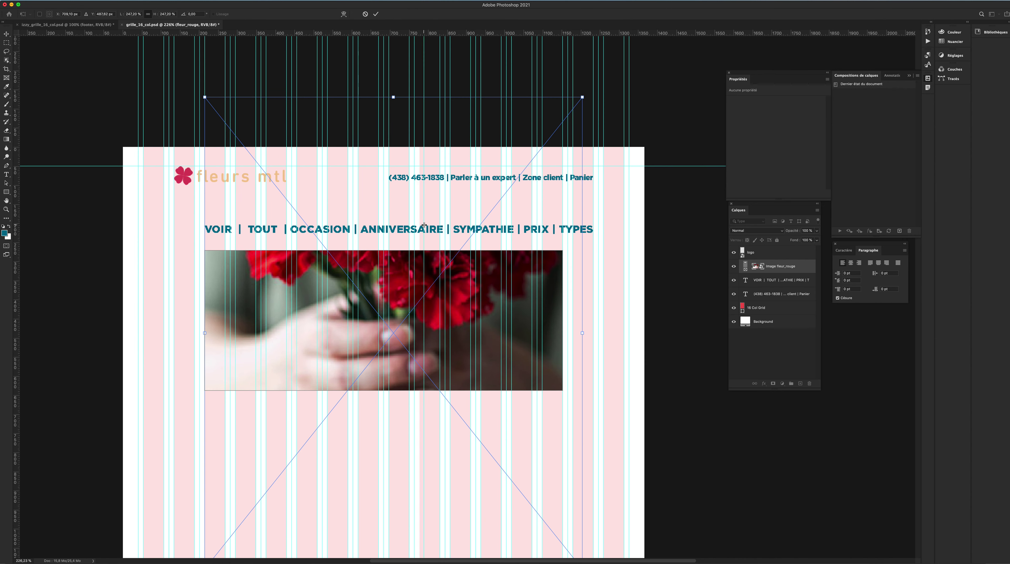
key("super+z")
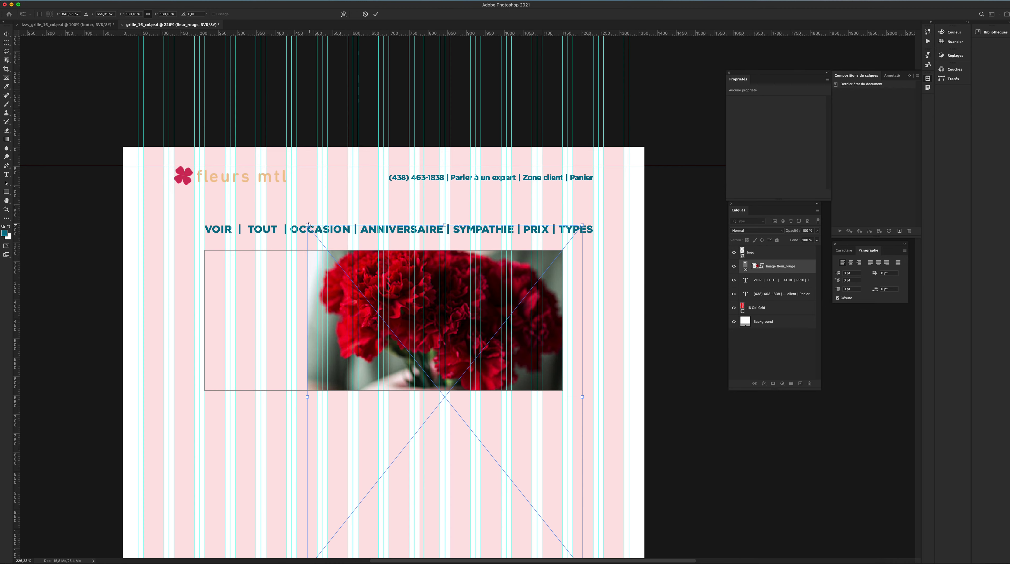
left_click_drag(306, 224, 148, 133)
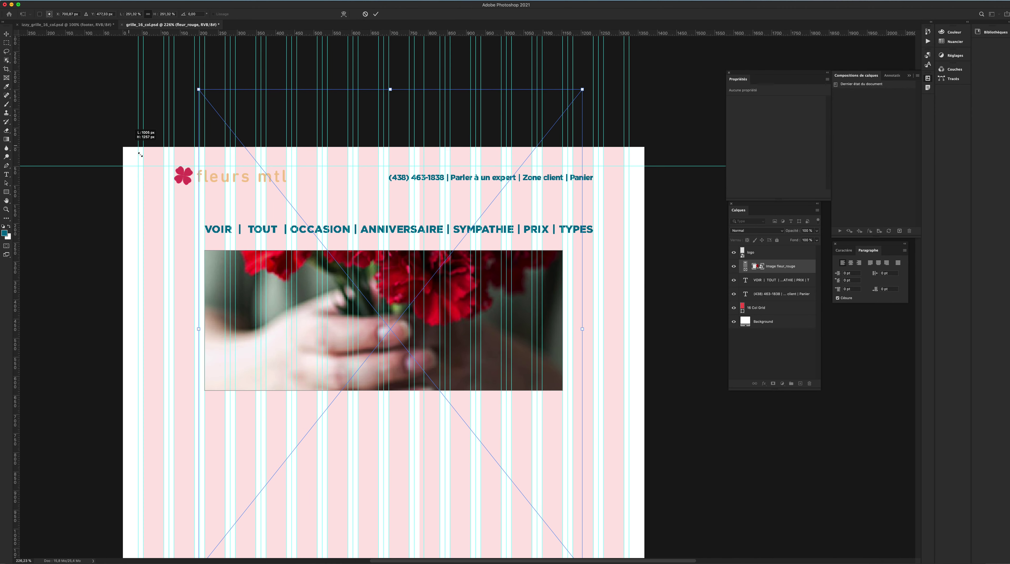
left_click_drag(337, 321, 330, 421)
key("Return")
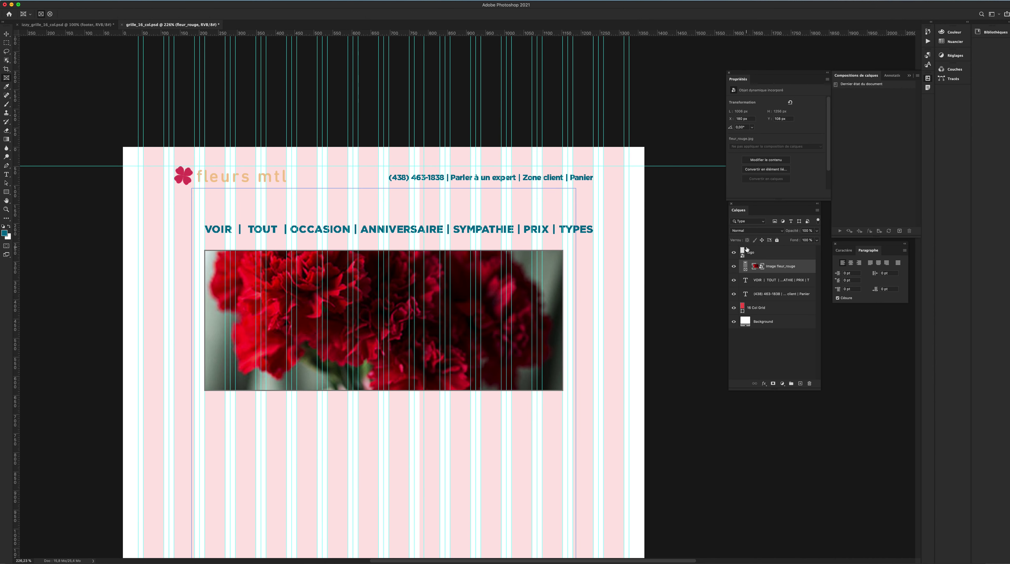
left_click(767, 307)
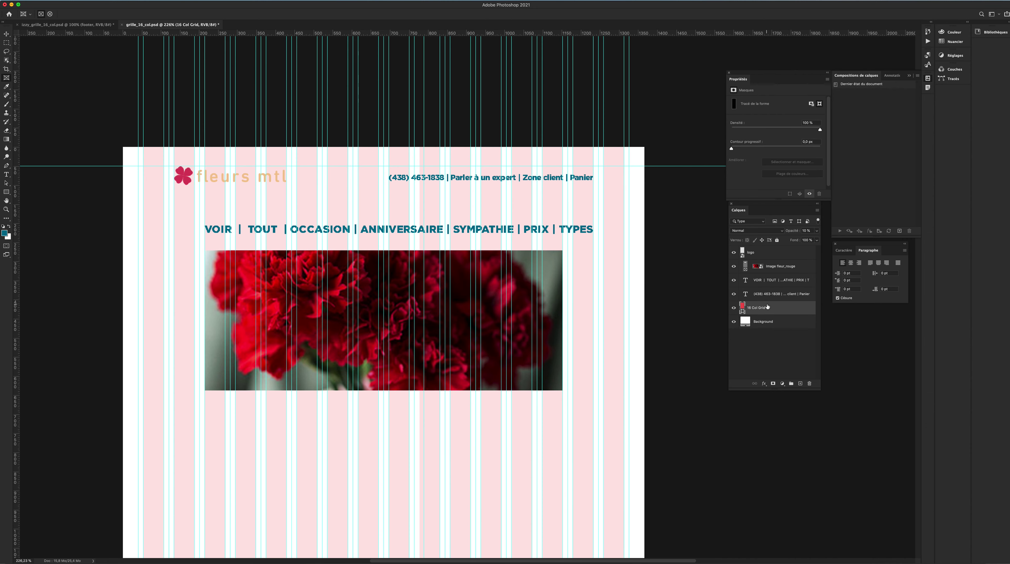
left_click(759, 266)
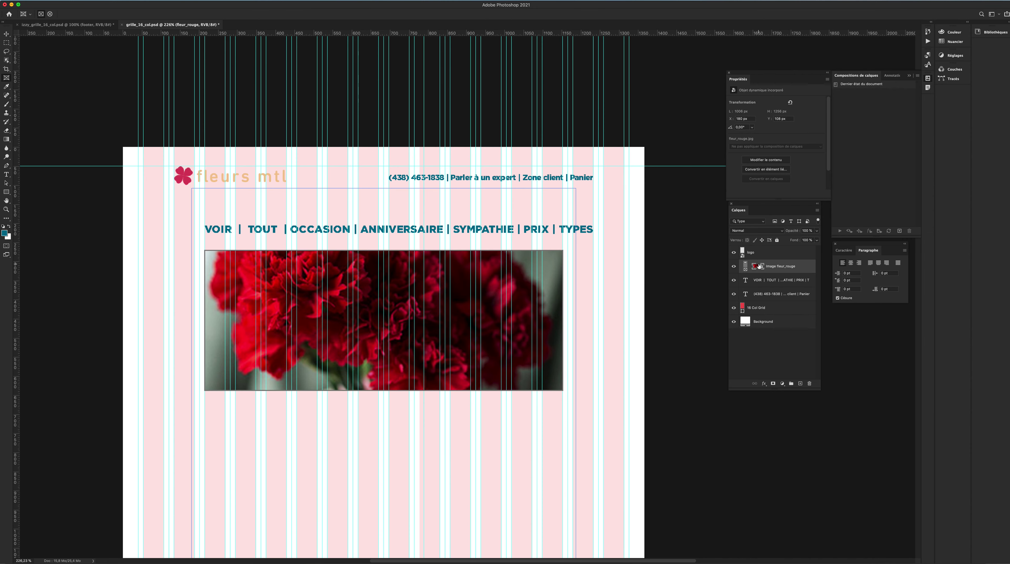
left_click(745, 270)
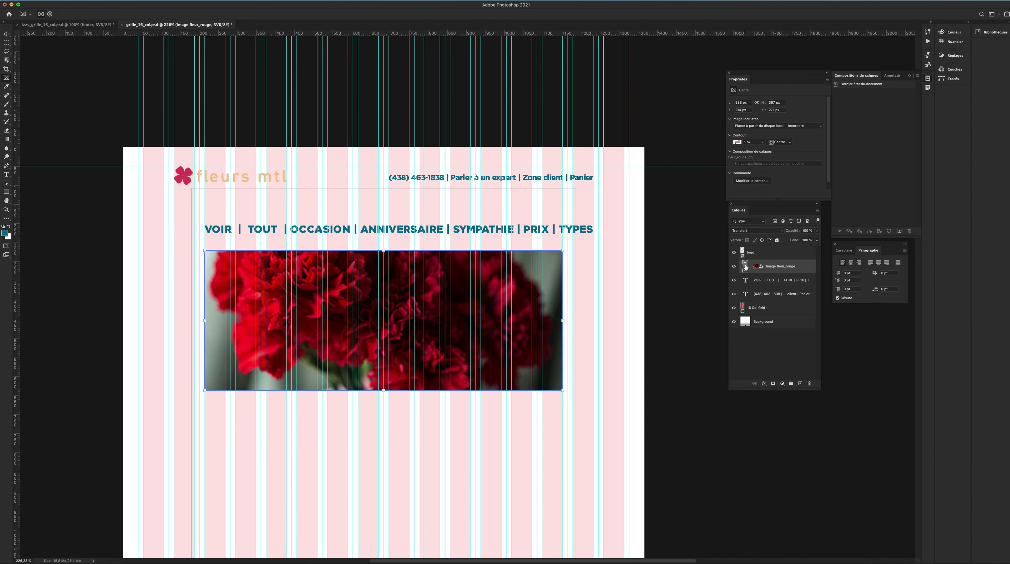
left_click(754, 267)
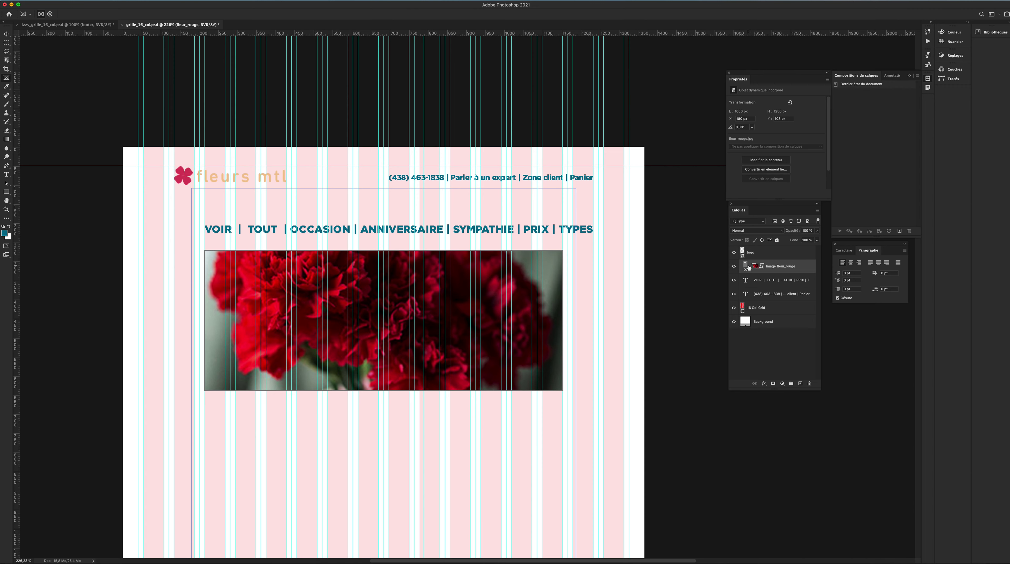
Step: Replace the framed flower photo with an embedded hero.jpg and shift it about 148 px to the left inside the frame
left_click(745, 266)
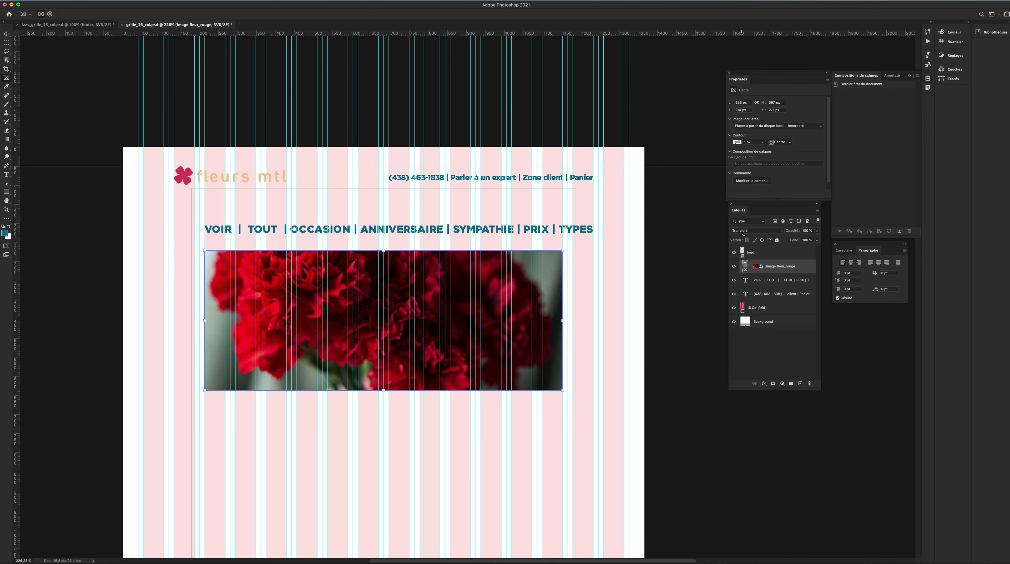
left_click(776, 126)
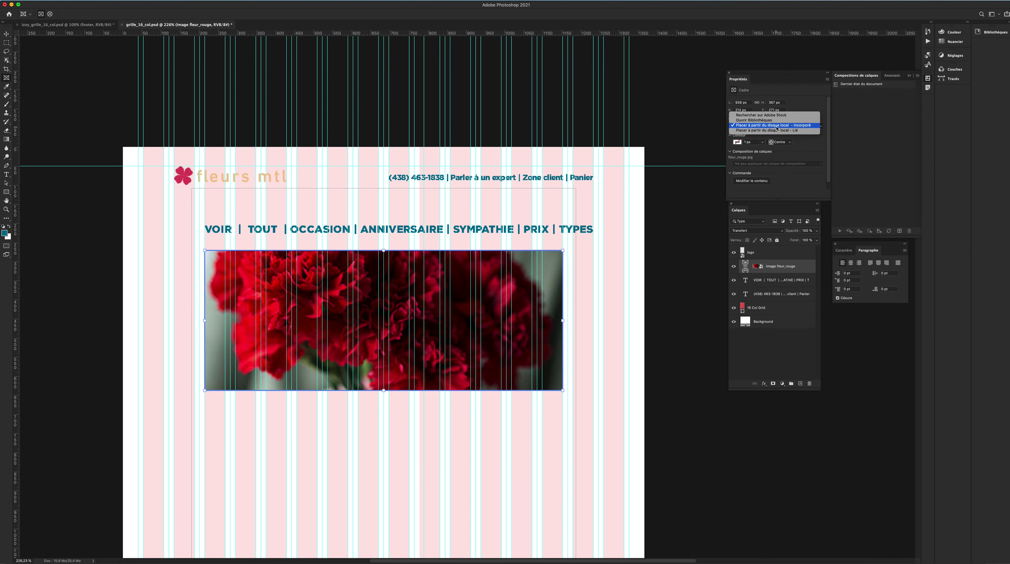
left_click(776, 125)
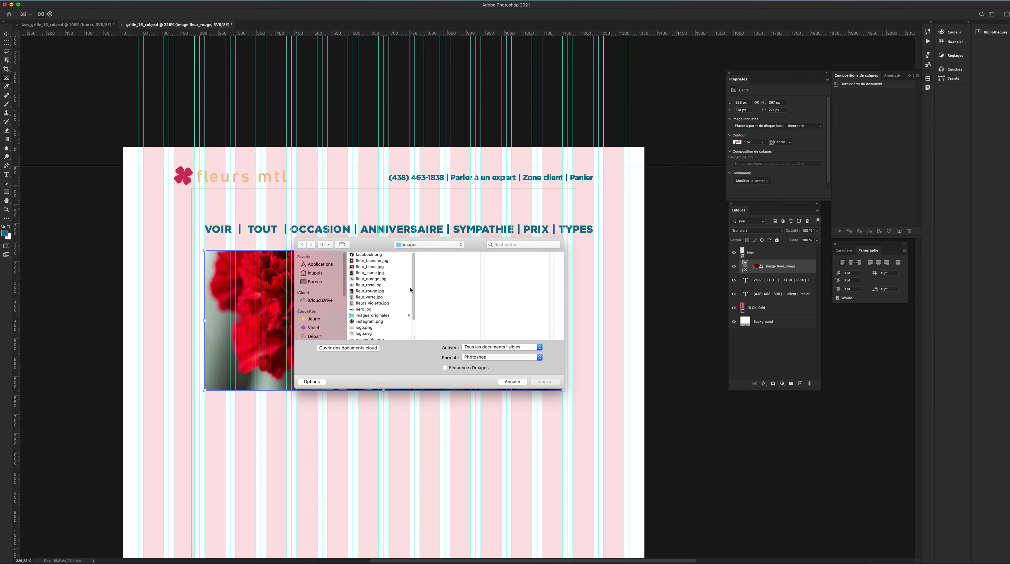
left_click(370, 309)
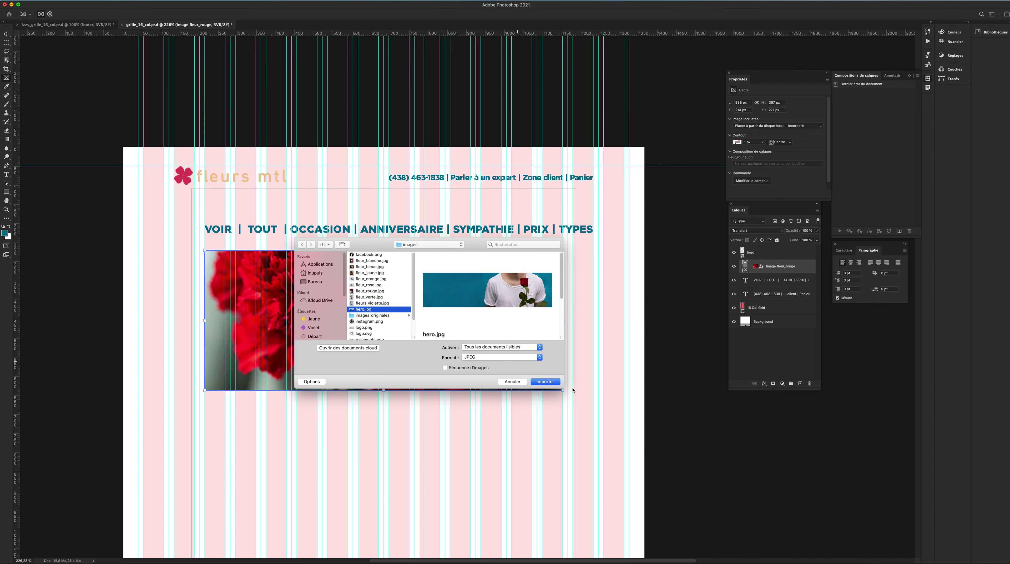
left_click(546, 381)
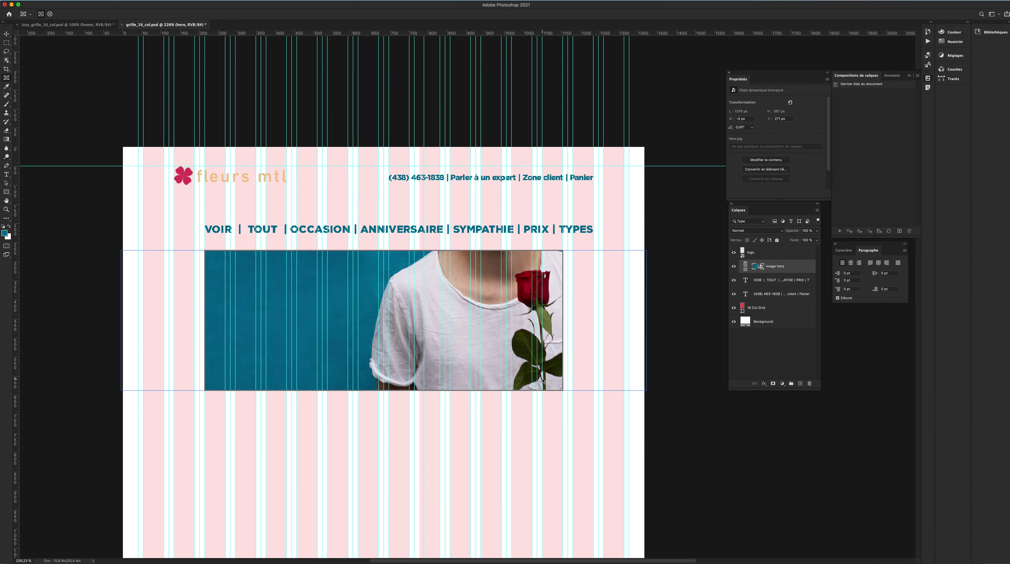
left_click_drag(543, 381, 485, 382)
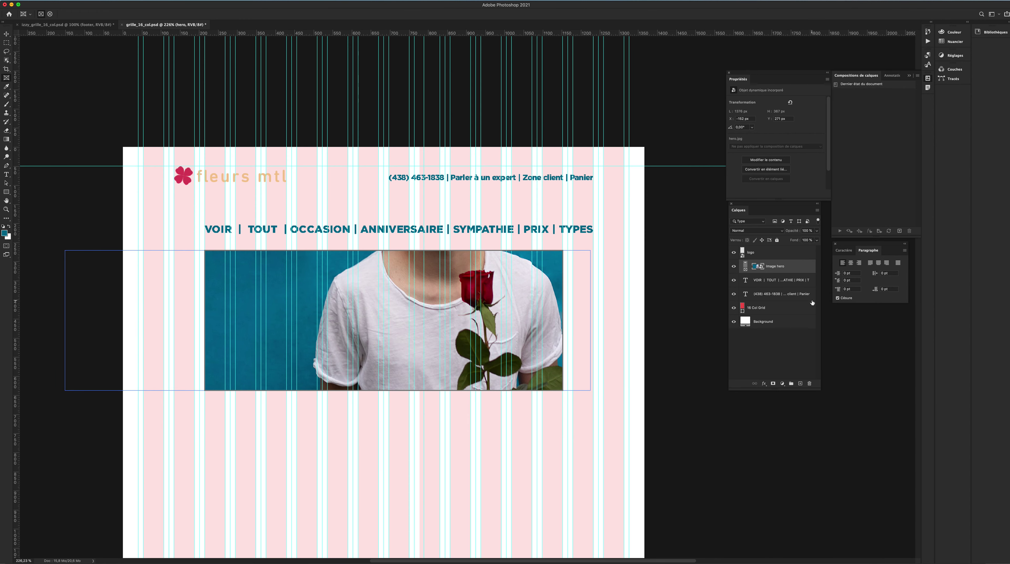
Step: Scale the second menu text proportionally to about 107% so it starts in line with the logo's left edge
left_click(785, 310)
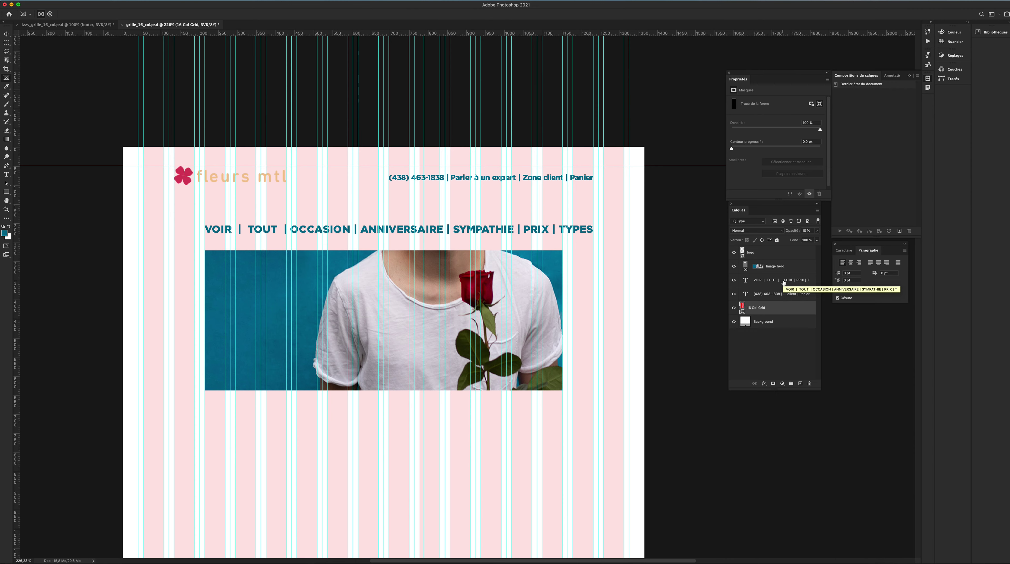
left_click(784, 283)
key("super+t")
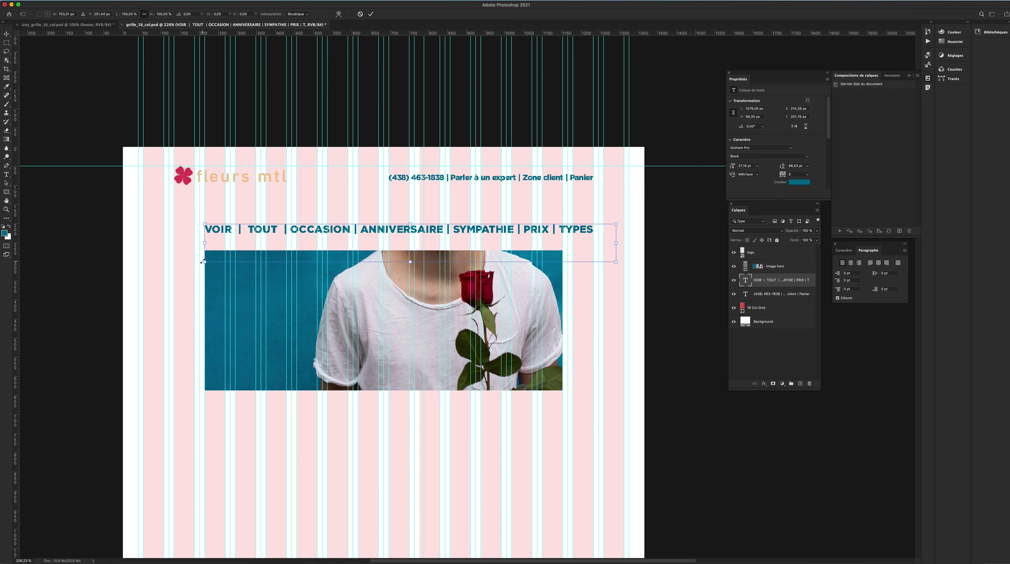
left_click_drag(201, 264, 174, 279)
key("Return")
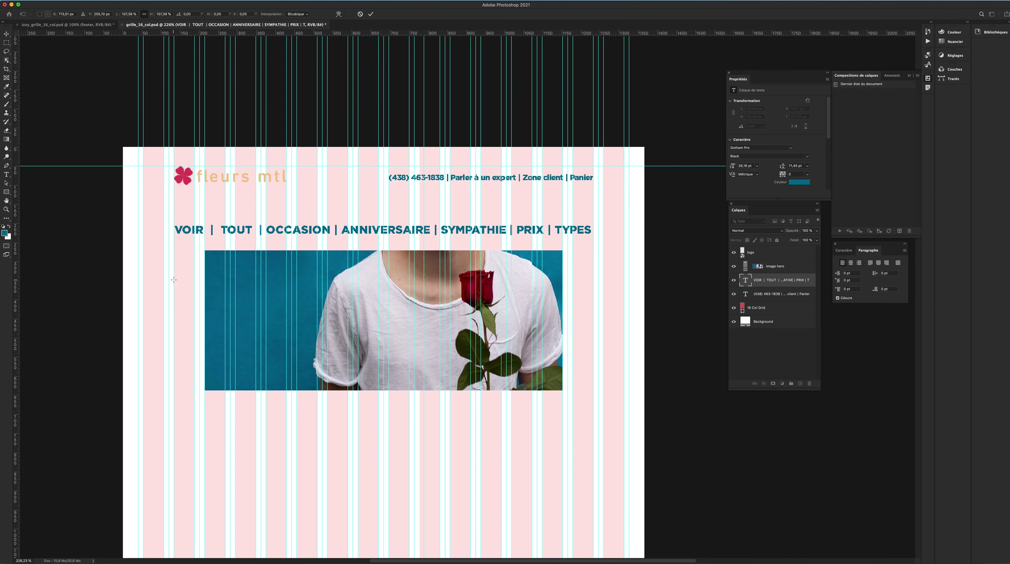
Step: Enlarge the hero image frame proportionally to about 1097 by 429 px, spanning from the logo's left edge to the menu's right end
left_click(788, 270)
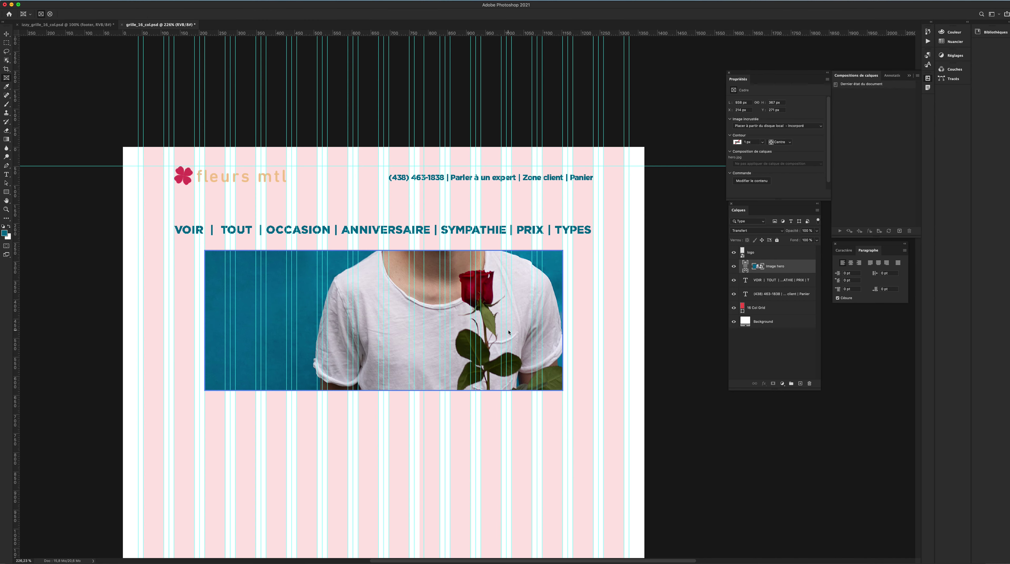
key("super+t")
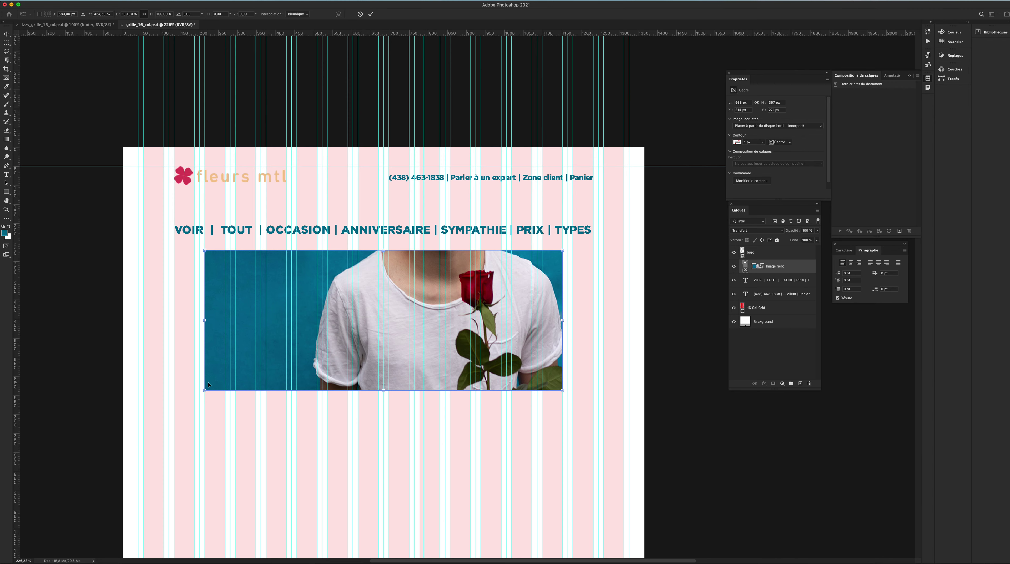
left_click_drag(200, 390, 175, 410)
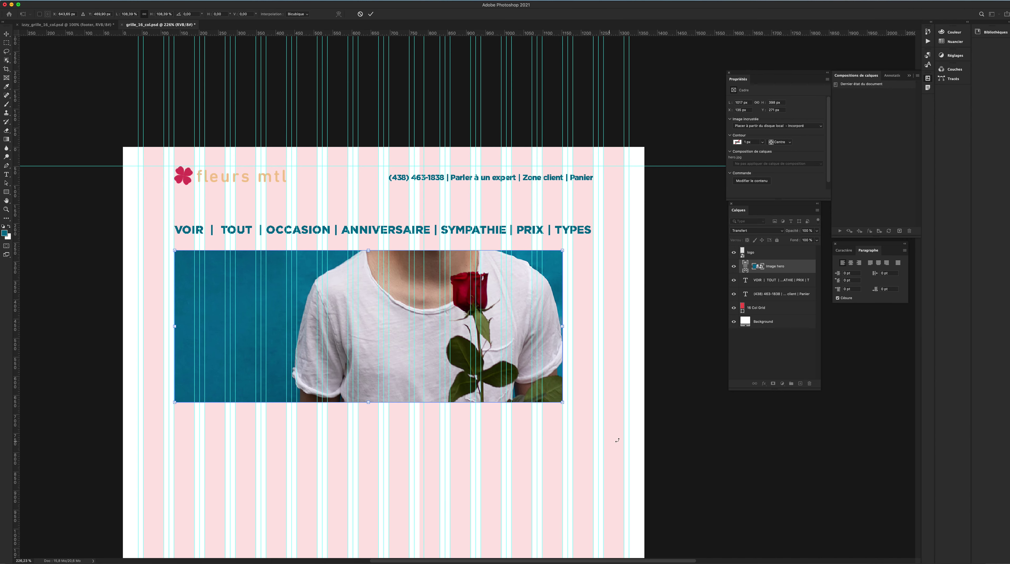
left_click_drag(565, 402, 592, 419)
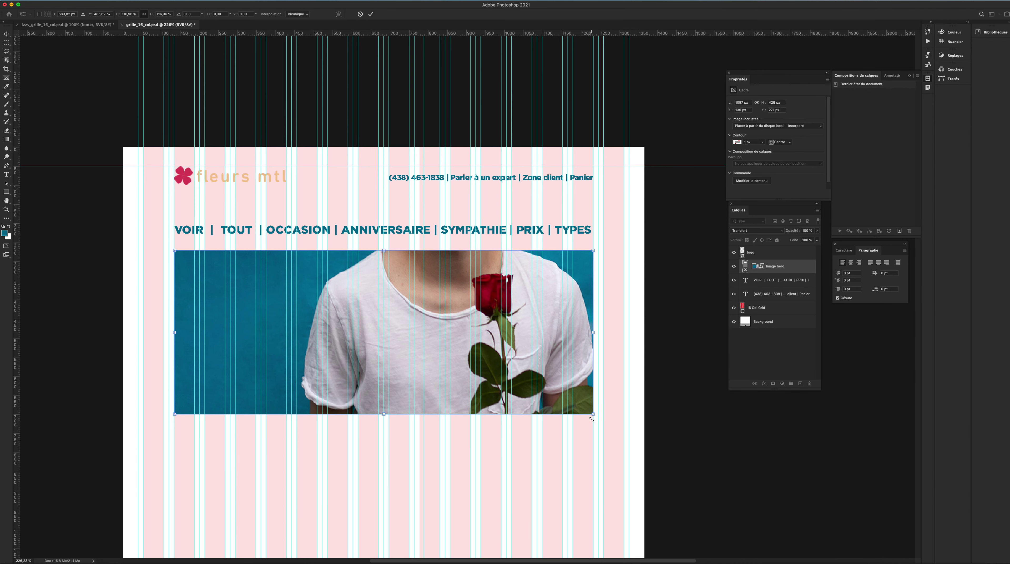
key("Return")
left_click(756, 266)
left_click(755, 285)
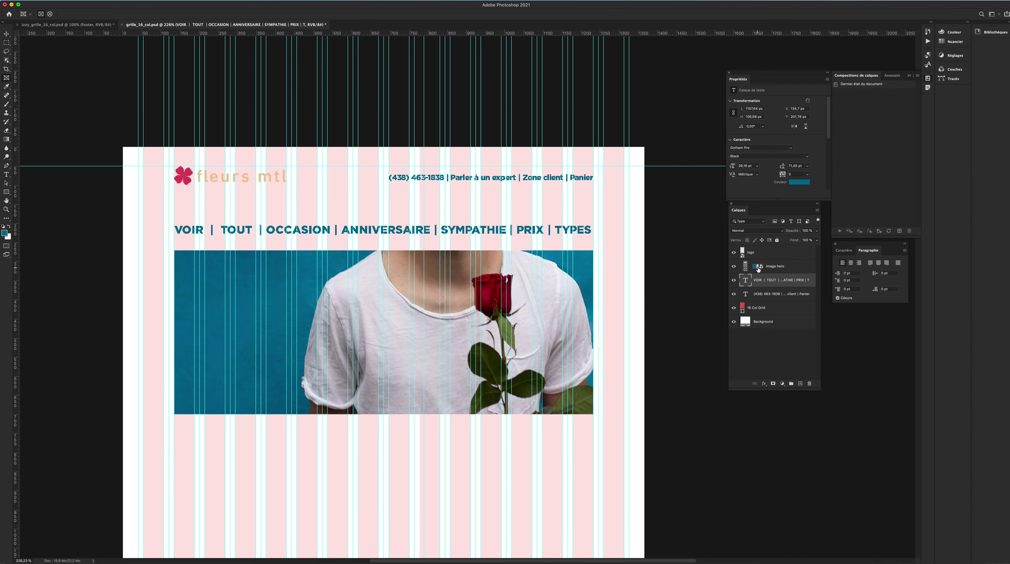
left_click(756, 267)
key("super+t")
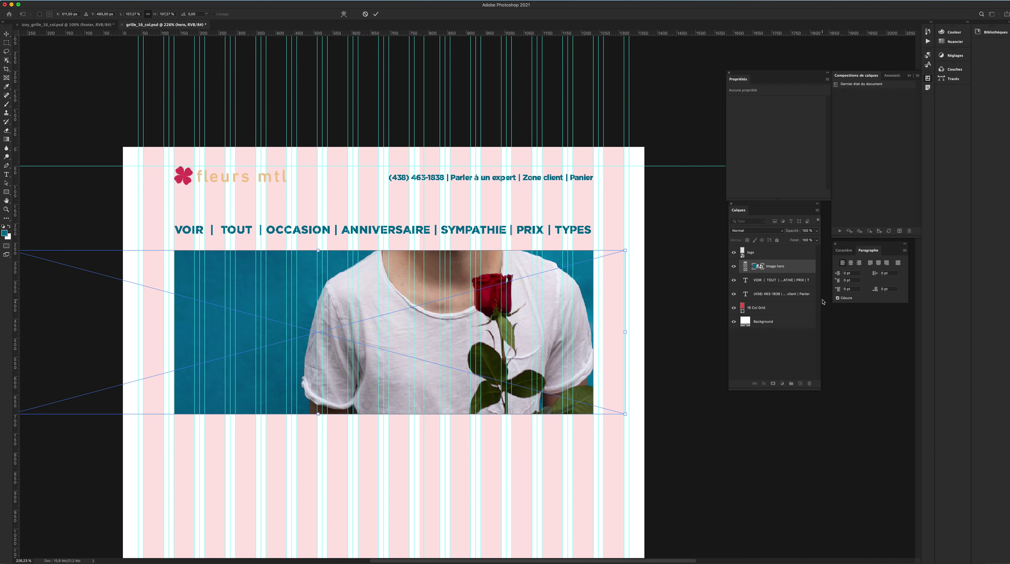
left_click(766, 306)
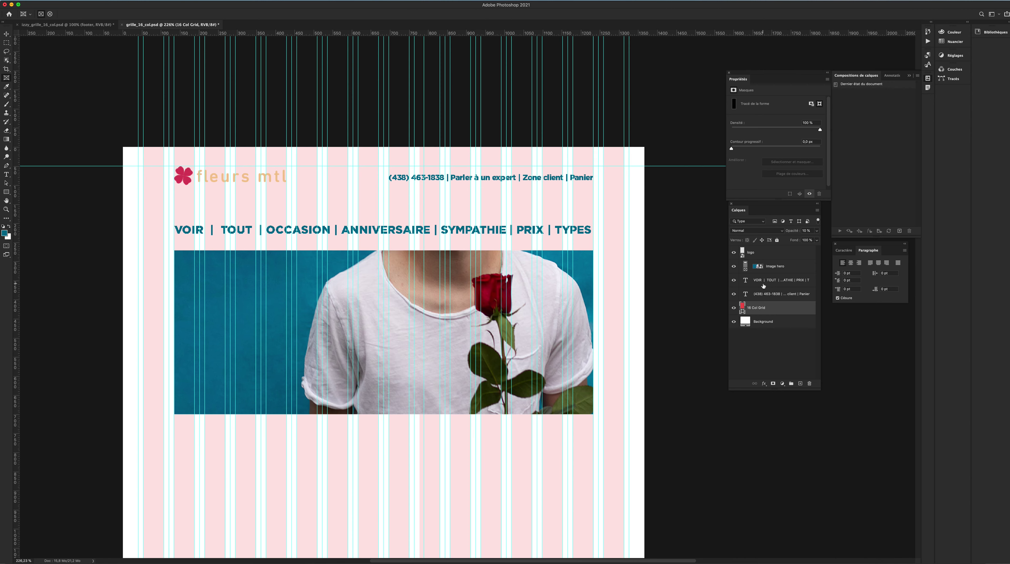
Step: Draw a teal rectangle about 1100 by 81 px over the second menu, reaching the hero image, and order it below both text layers
left_click(752, 285)
left_click(734, 280)
left_click(734, 280)
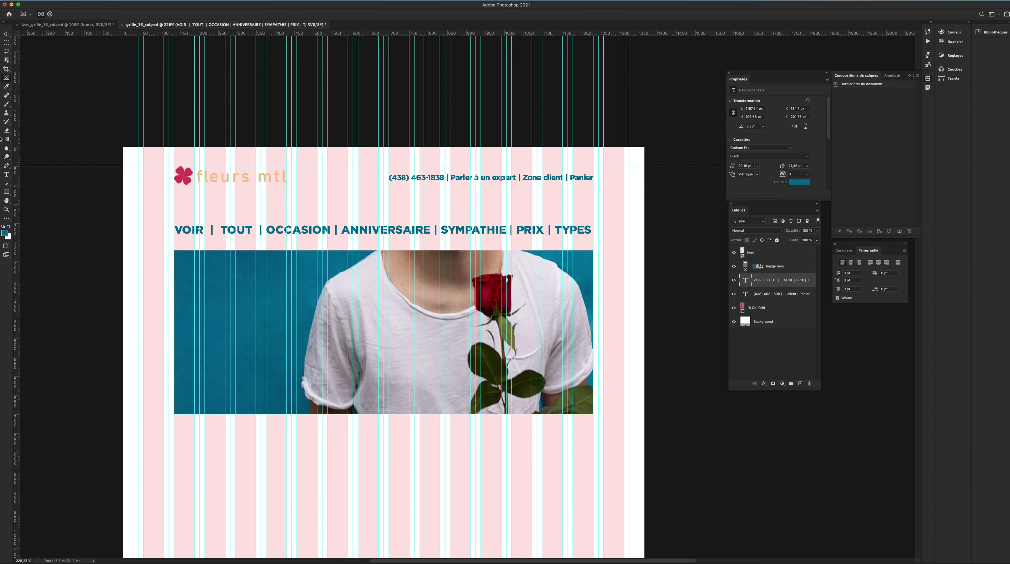
left_click(6, 192)
left_click_drag(174, 220, 595, 250)
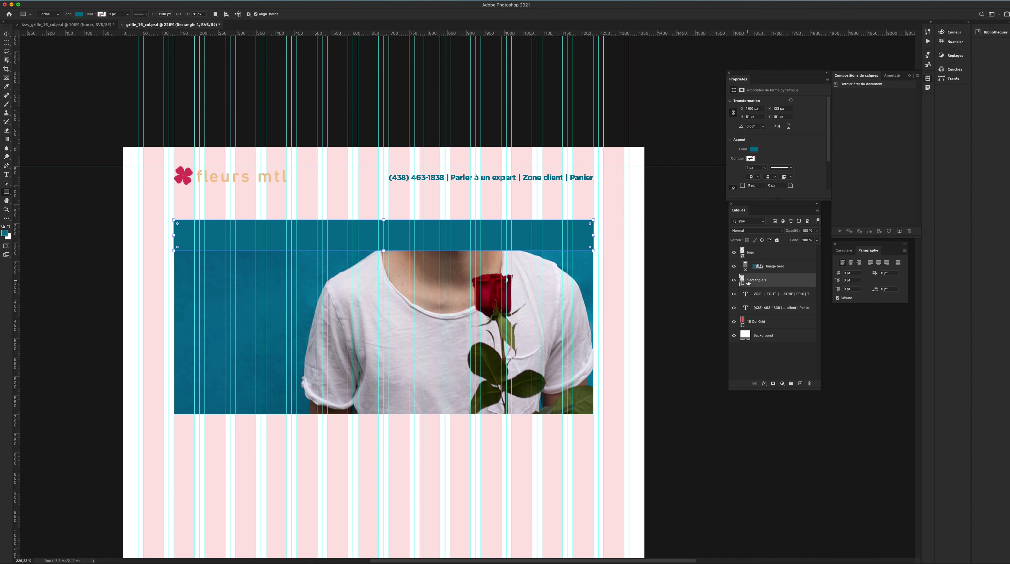
left_click_drag(755, 281, 759, 317)
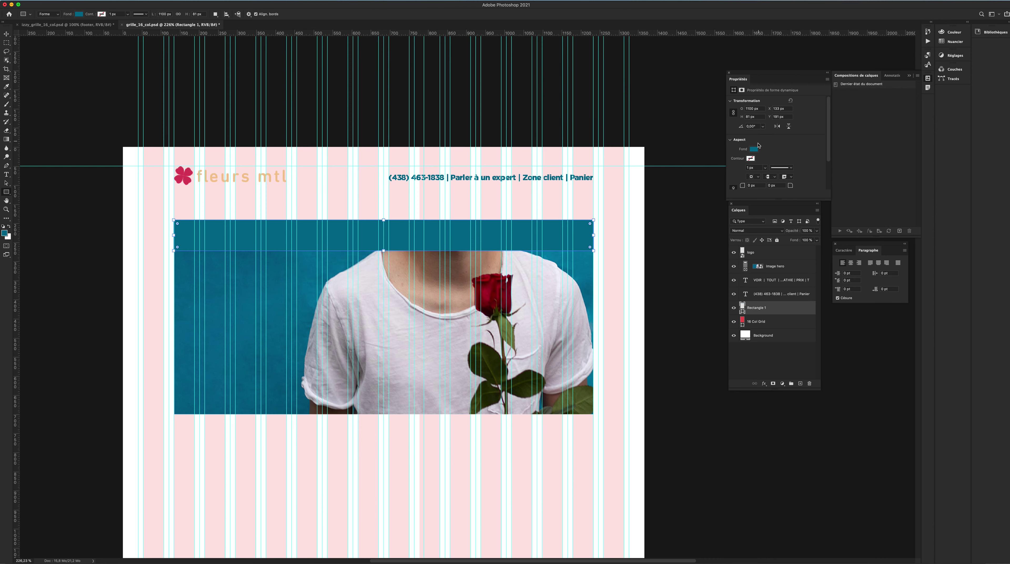
Step: Try a white fill on the rectangle behind the second menu and undo it
left_click(754, 149)
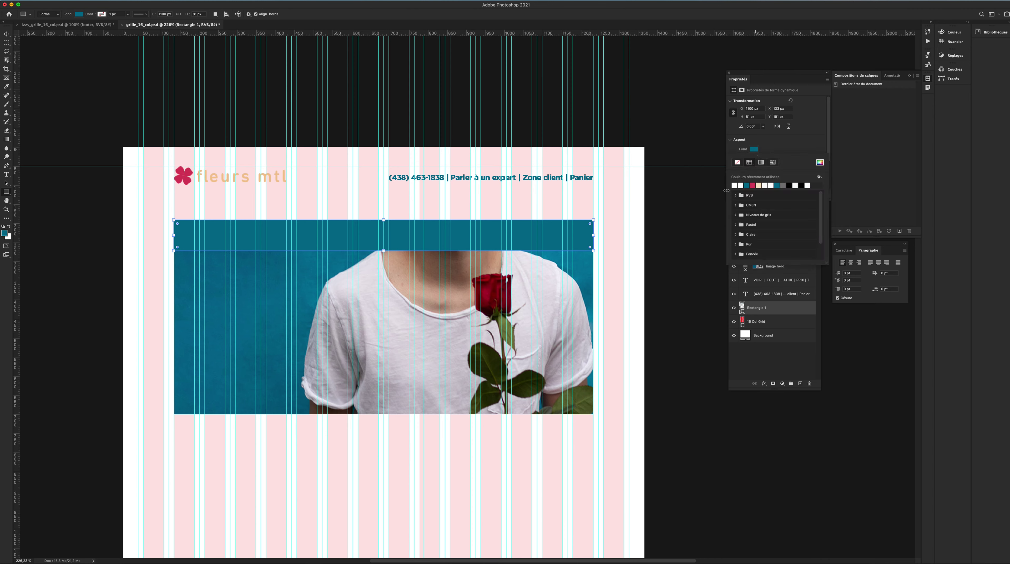
left_click(735, 185)
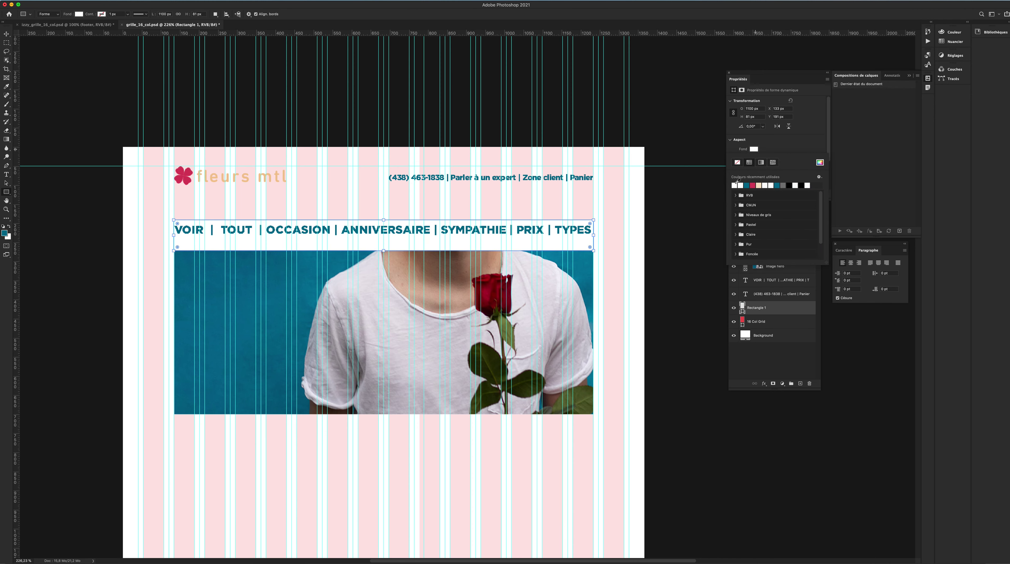
left_click(5, 35)
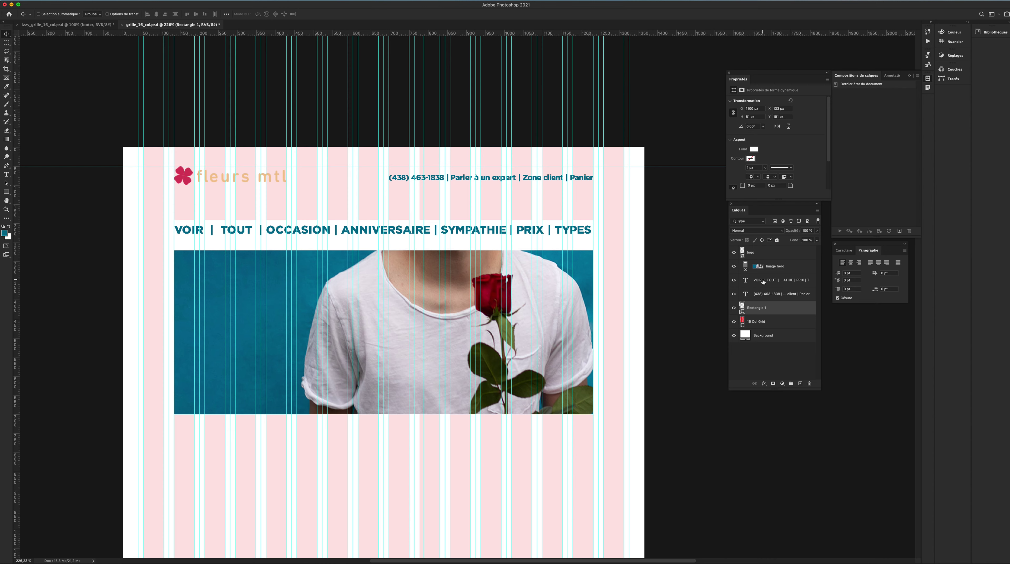
key("super+z")
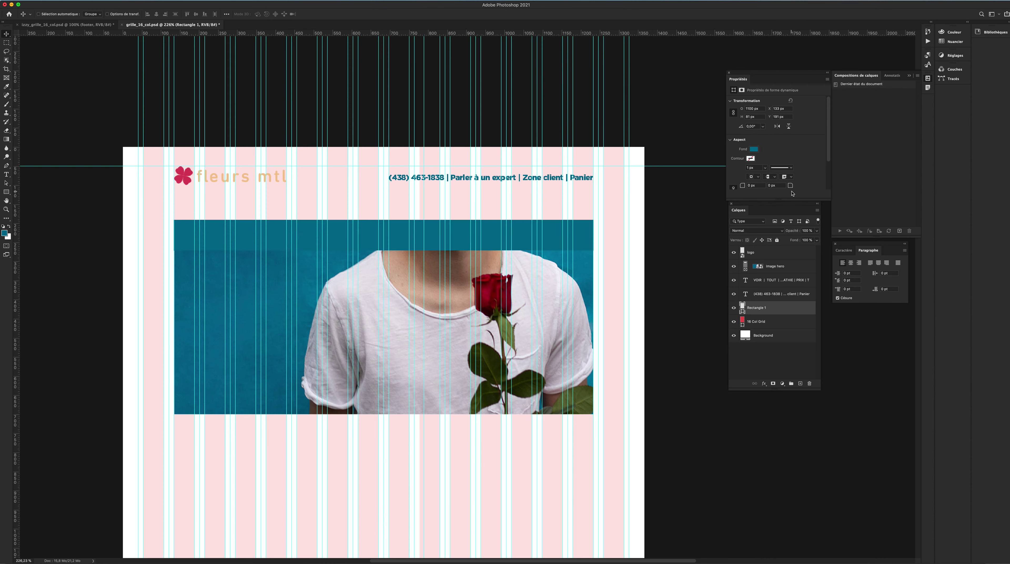
Step: Add a Color Overlay layer style with Normal blending and 100% opacity to the second menu text
left_click(770, 281)
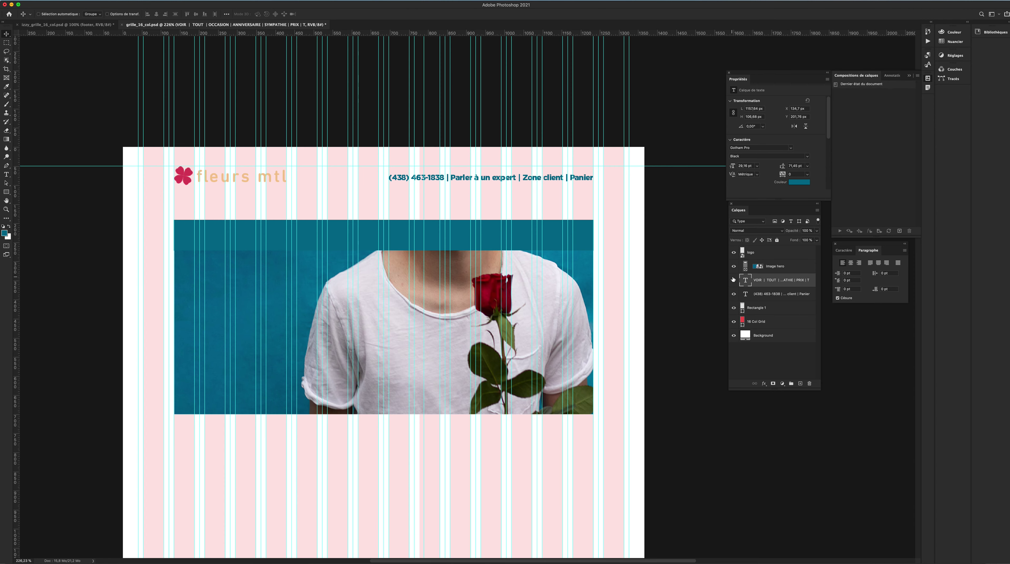
left_click(763, 296)
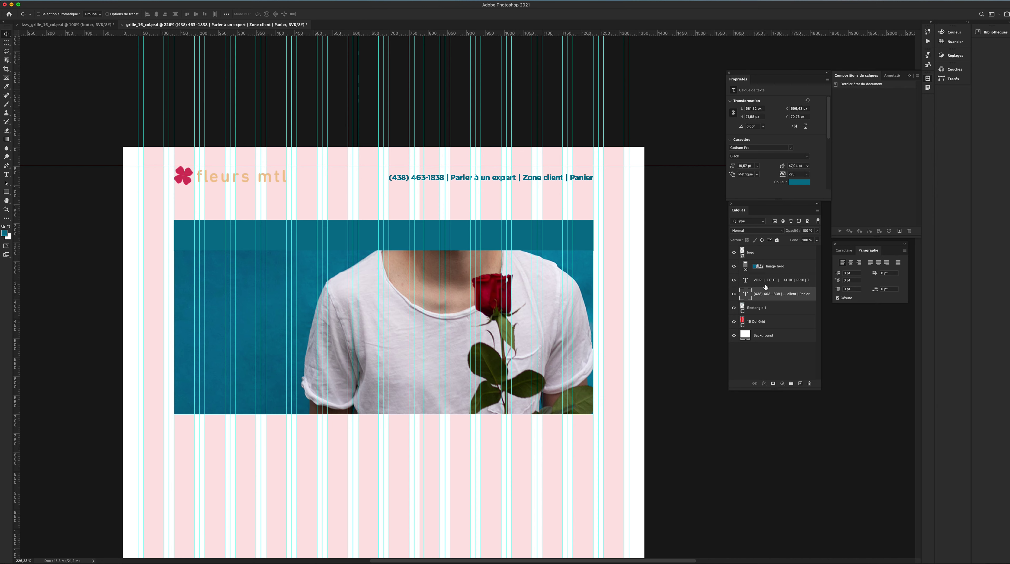
left_click(765, 287)
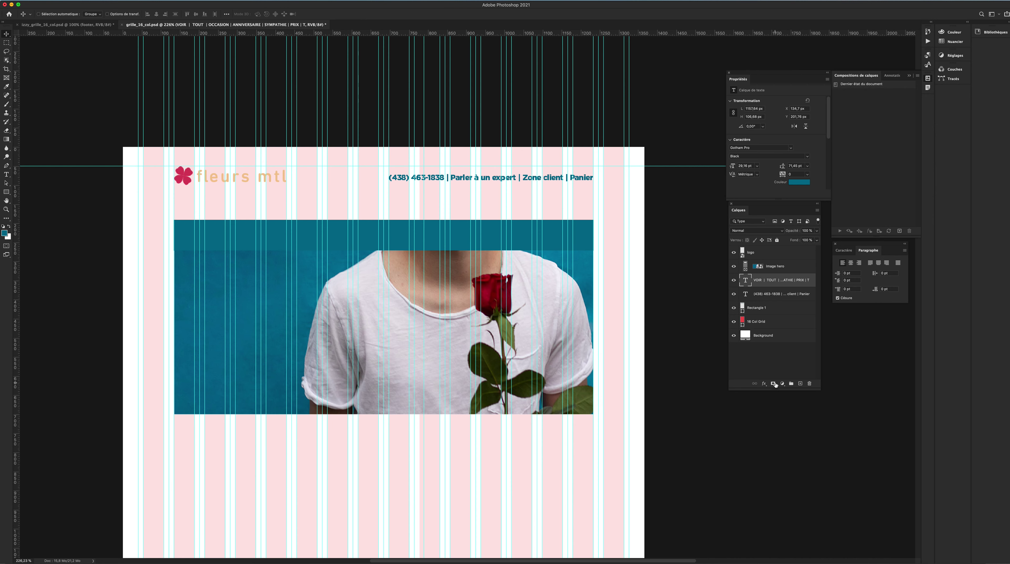
key("space")
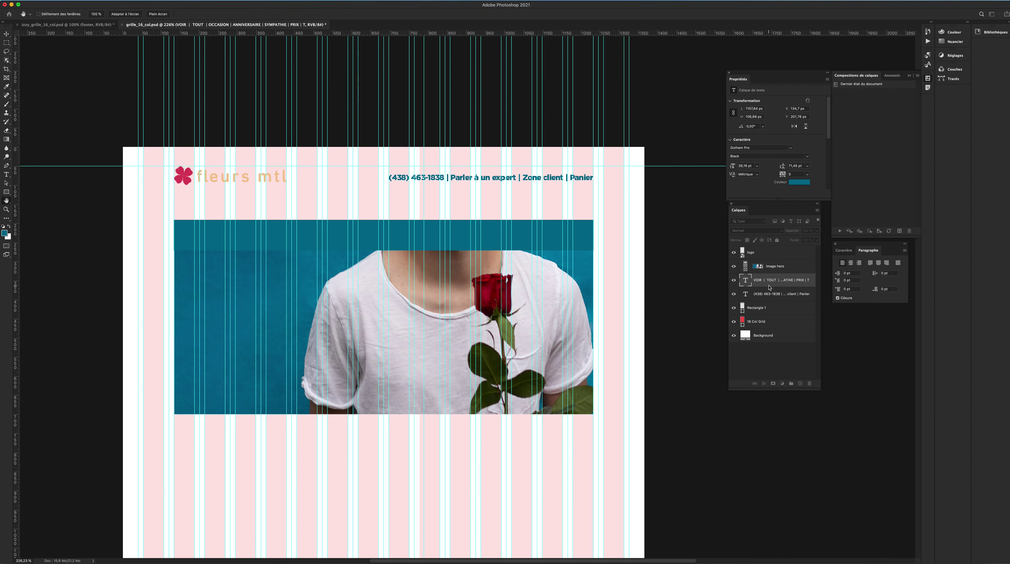
left_click_drag(1009, 466, 693, 285)
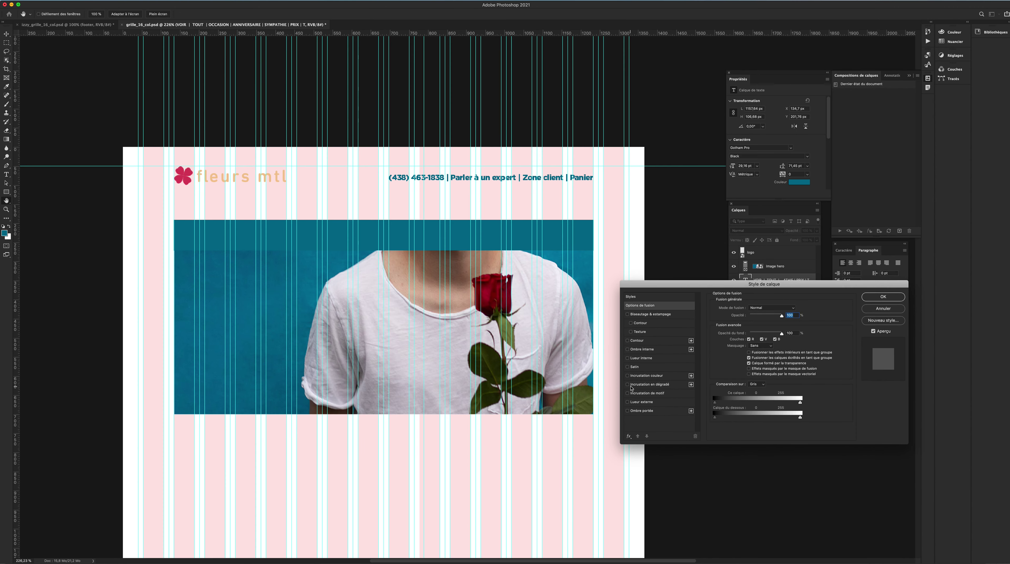
left_click(628, 376)
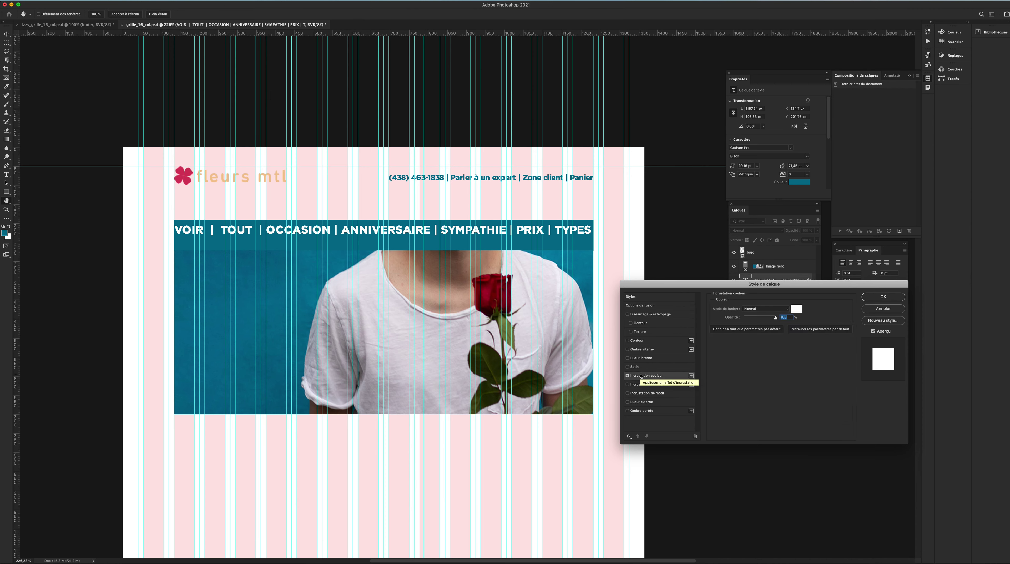
Step: Set the Color Overlay of the second menu text to white and apply the layer style
left_click(797, 308)
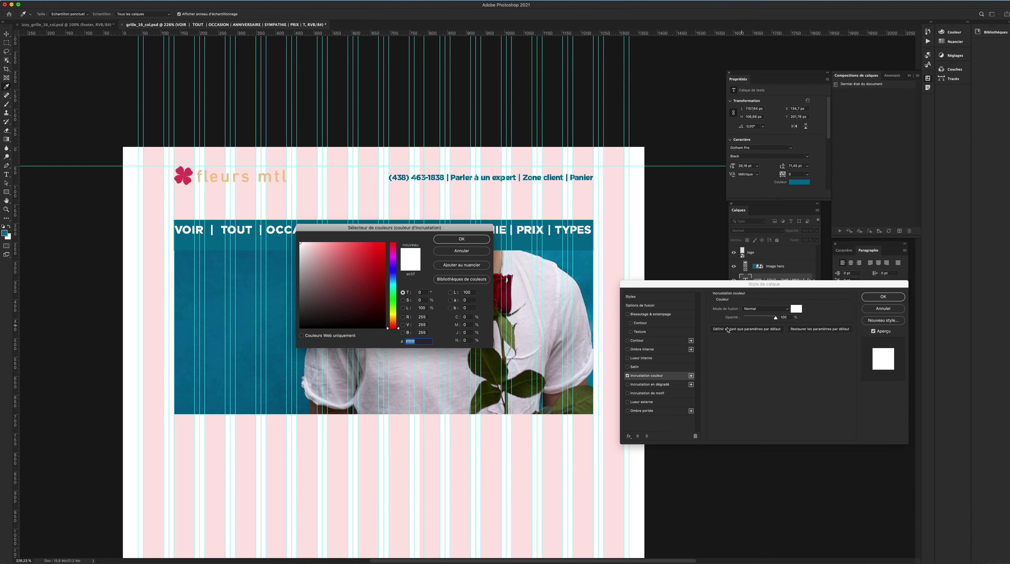
left_click(311, 261)
mouse_move(310, 261)
left_mouse_down()
mouse_move(292, 243)
mouse_move(293, 298)
mouse_move(296, 238)
left_mouse_up()
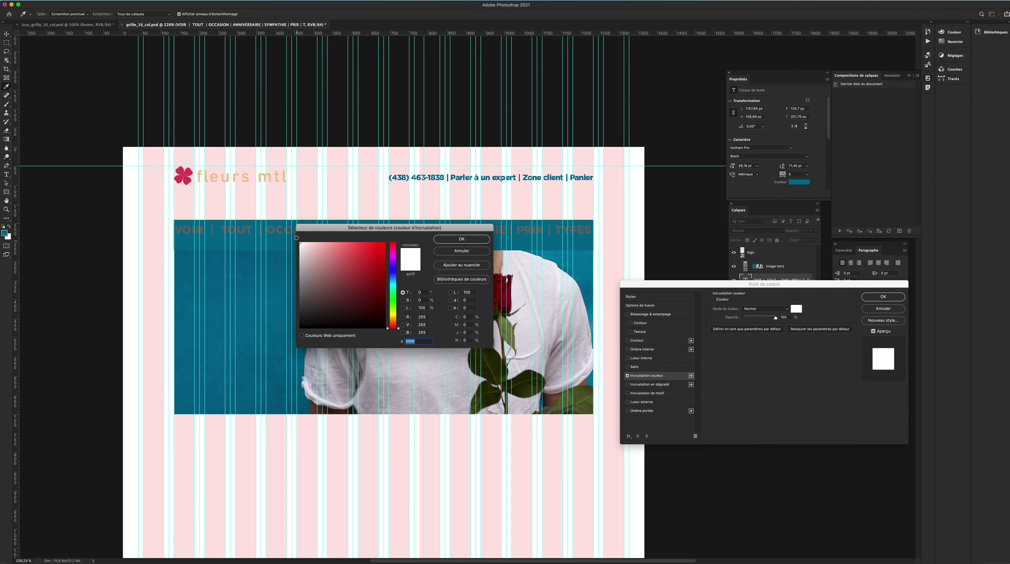
left_click(450, 239)
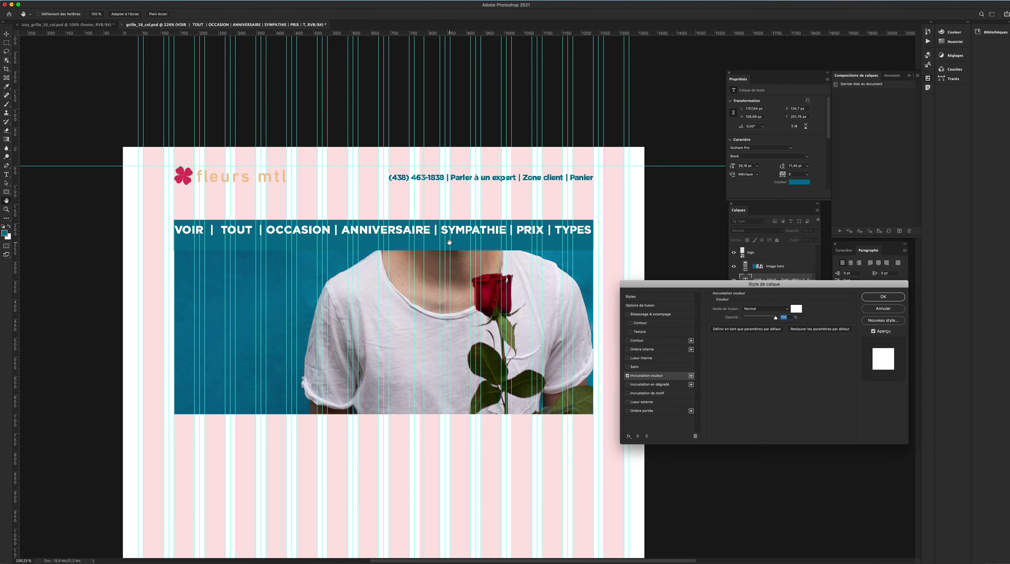
left_click(892, 298)
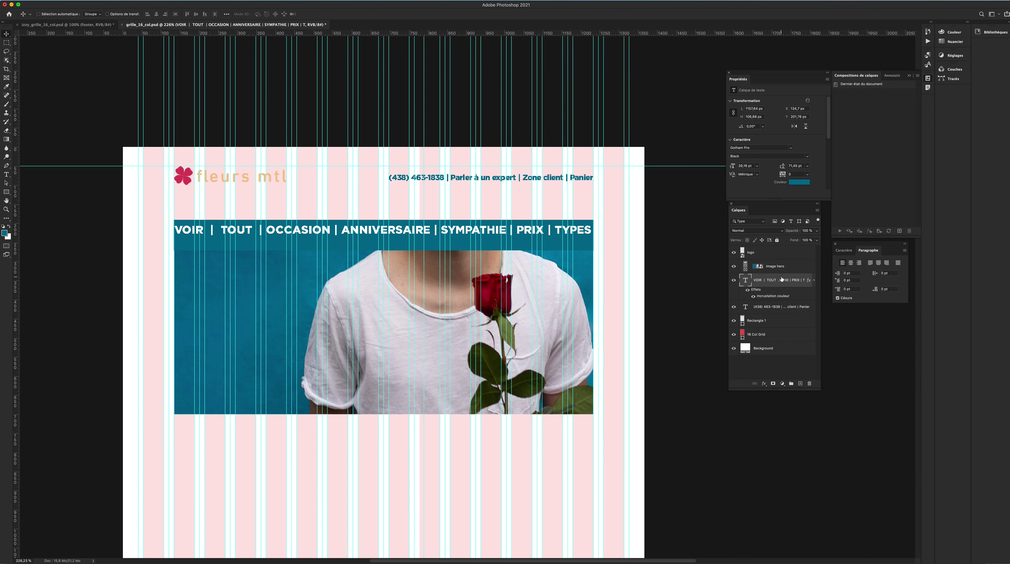
Step: Group the layers from the logo down to the menu rectangle as "header" and add an empty layer above the group
left_click(773, 254)
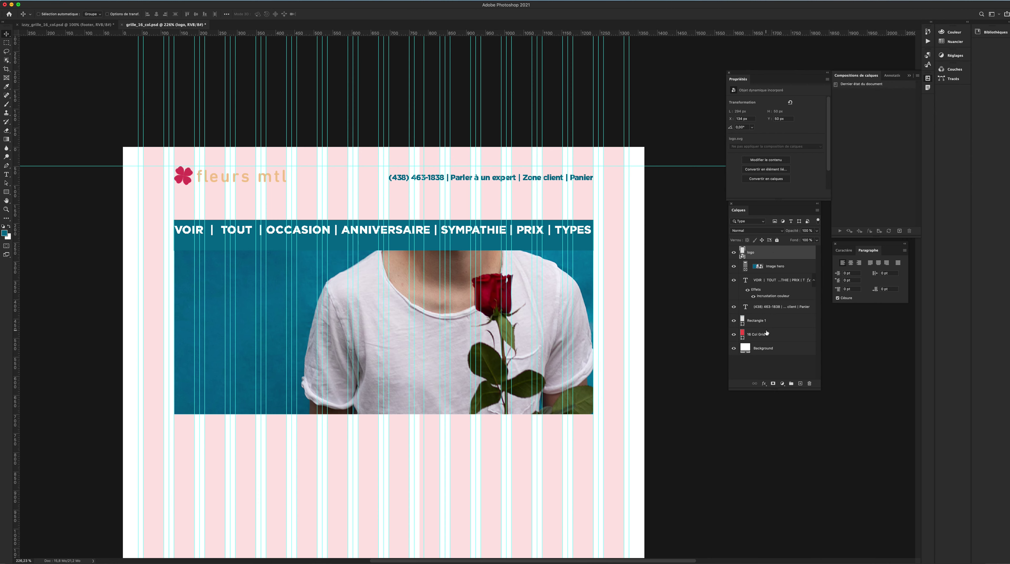
left_click(768, 320, "shift")
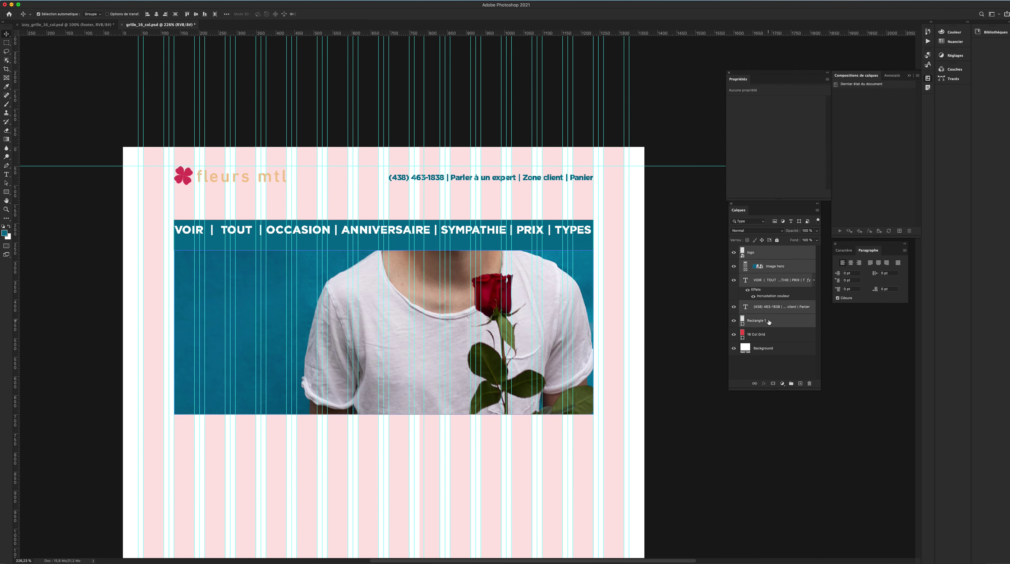
key("super+g")
double_click(765, 250)
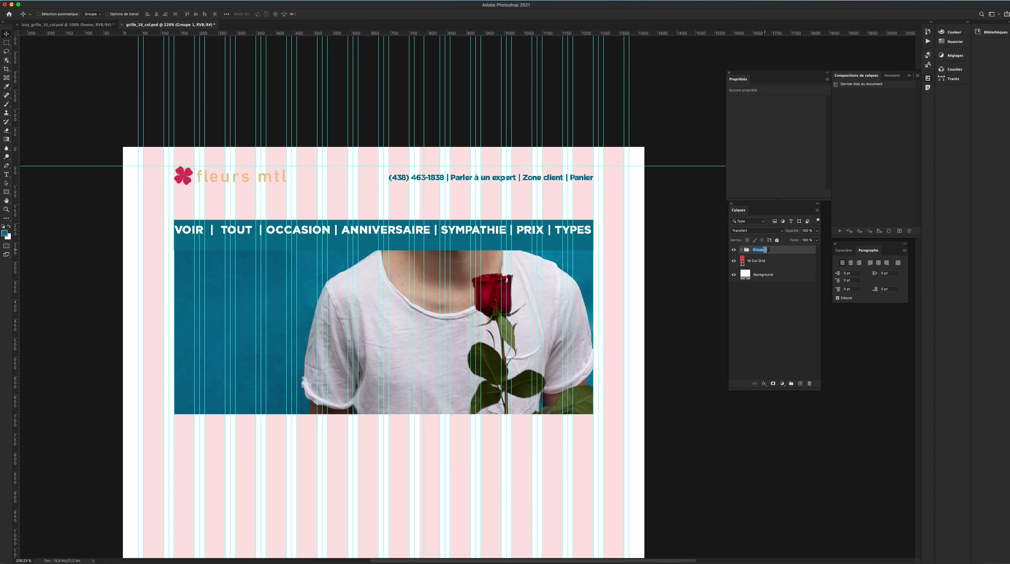
type("header")
key("Return")
left_click(799, 384)
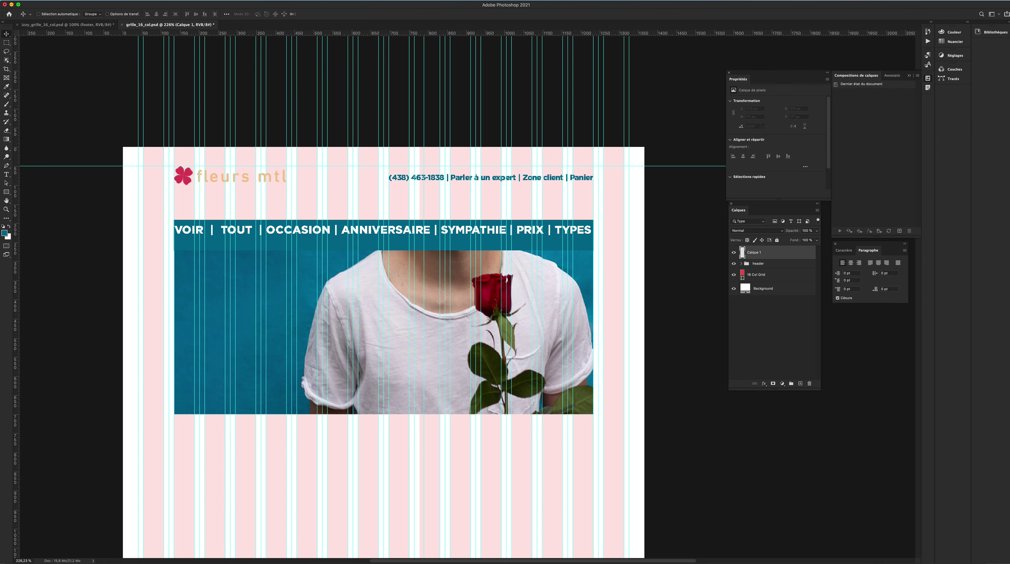
Step: Switch to the izzy_grille_16_col.psd mockup and view its accueil group in place of the fleurs_roses group
left_click(33, 25)
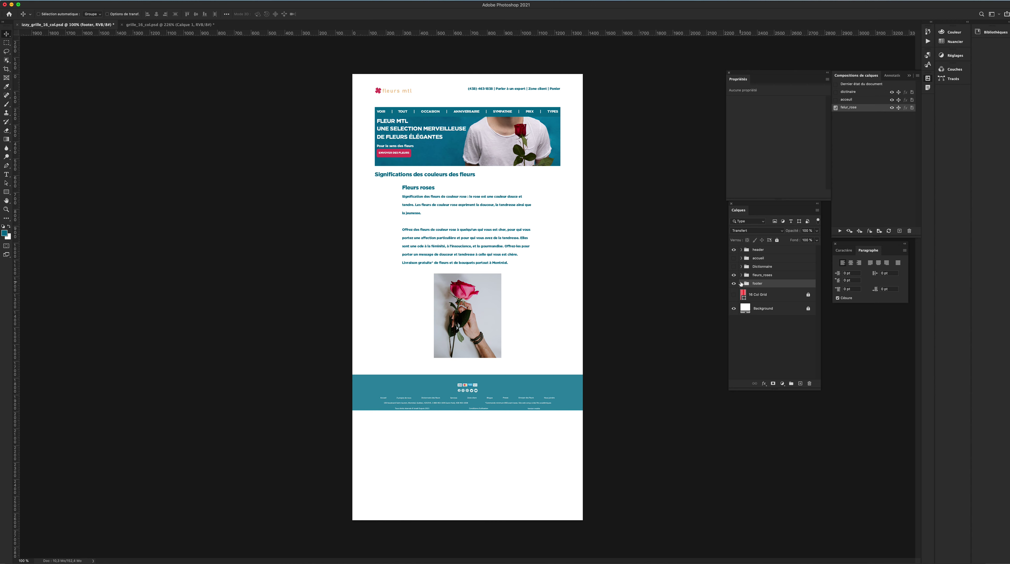
left_click(734, 276)
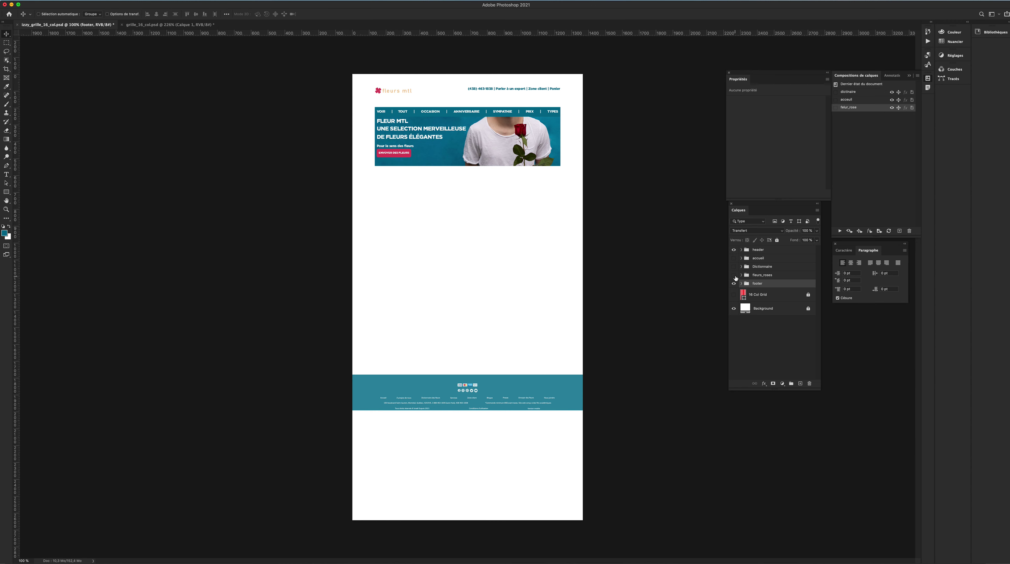
left_click(734, 284)
left_click(733, 283)
left_click(734, 259)
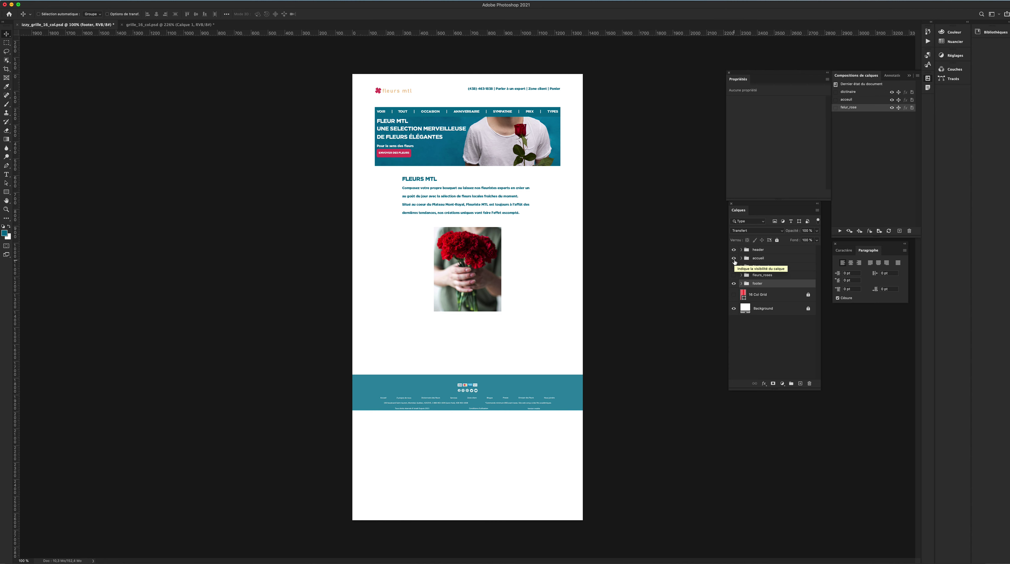
left_click(735, 260)
left_click(734, 260)
Step: Expand the accueil group and toggle its text layer's visibility to examine the home page content
left_click(742, 258)
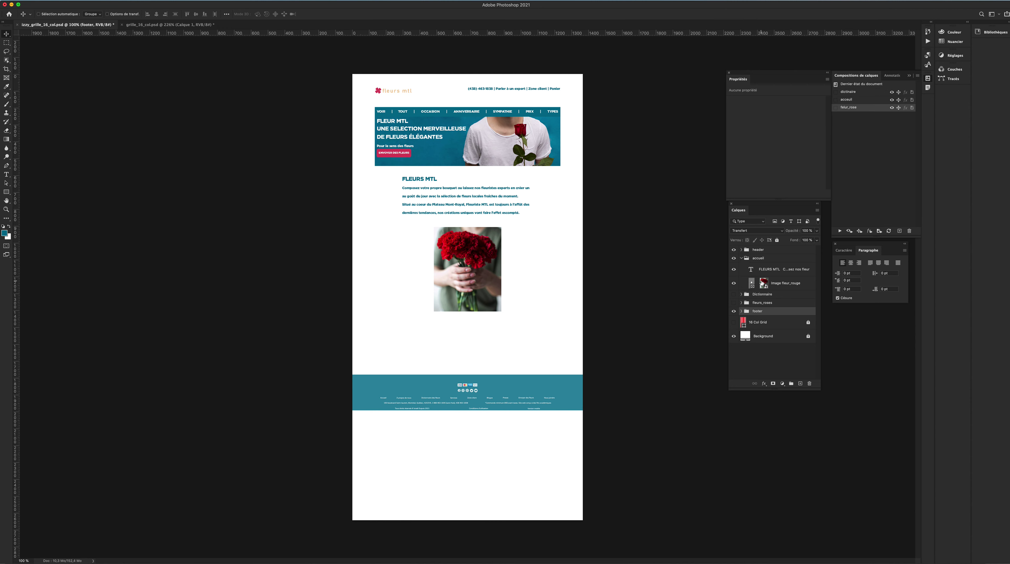
left_click(735, 270)
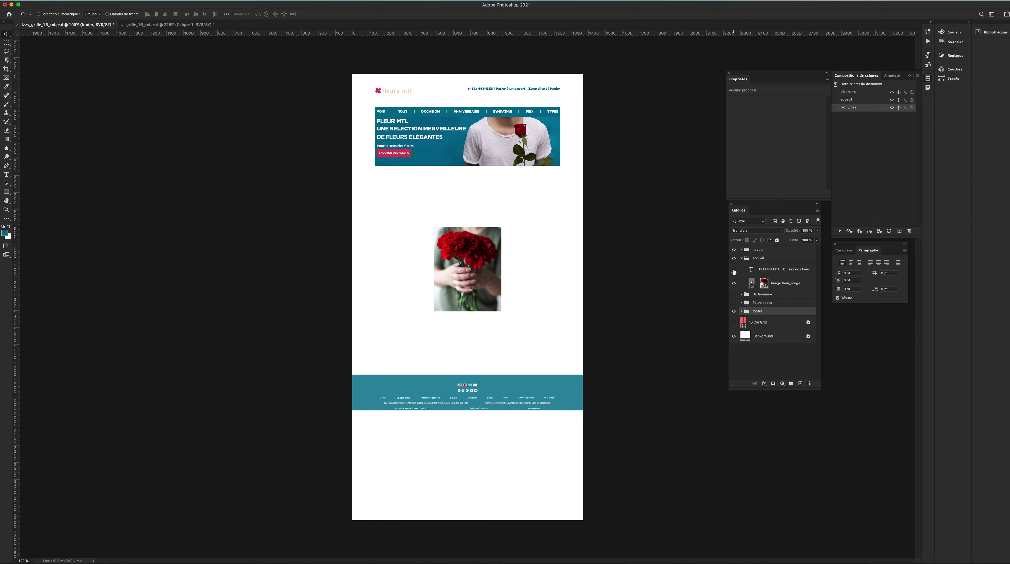
left_click(735, 270)
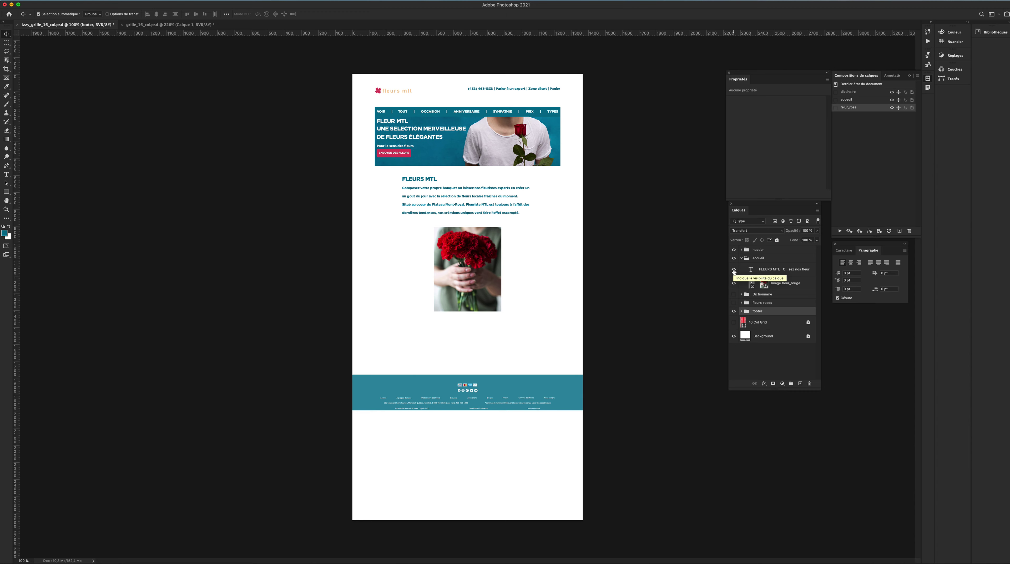
Step: Switch to the textes_tp2.txt file and review the footer, header and call-to-action texts
key("super+Tab")
left_click(208, 137)
left_click_drag(176, 166, 72, 117)
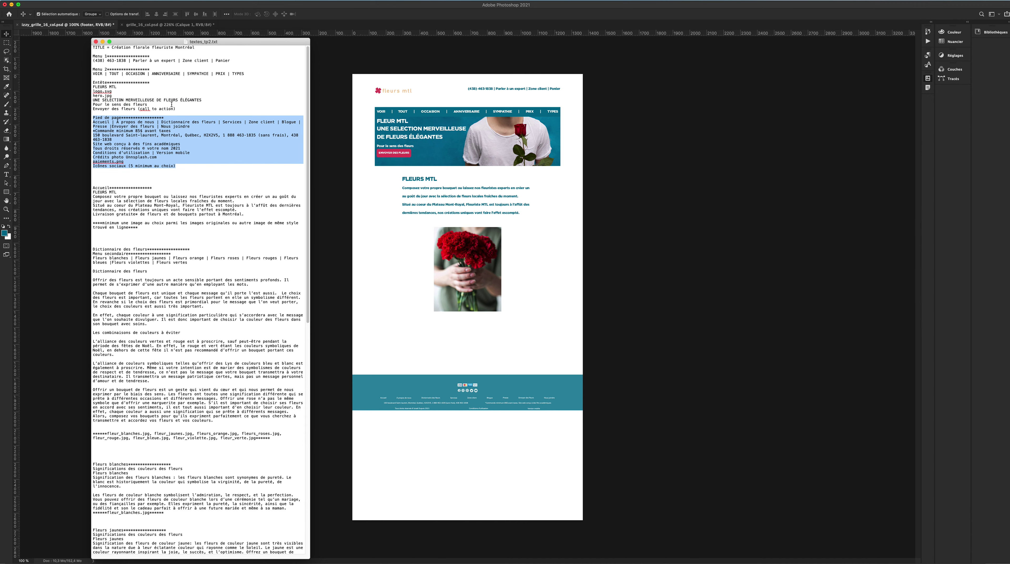
left_click_drag(175, 108, 64, 86)
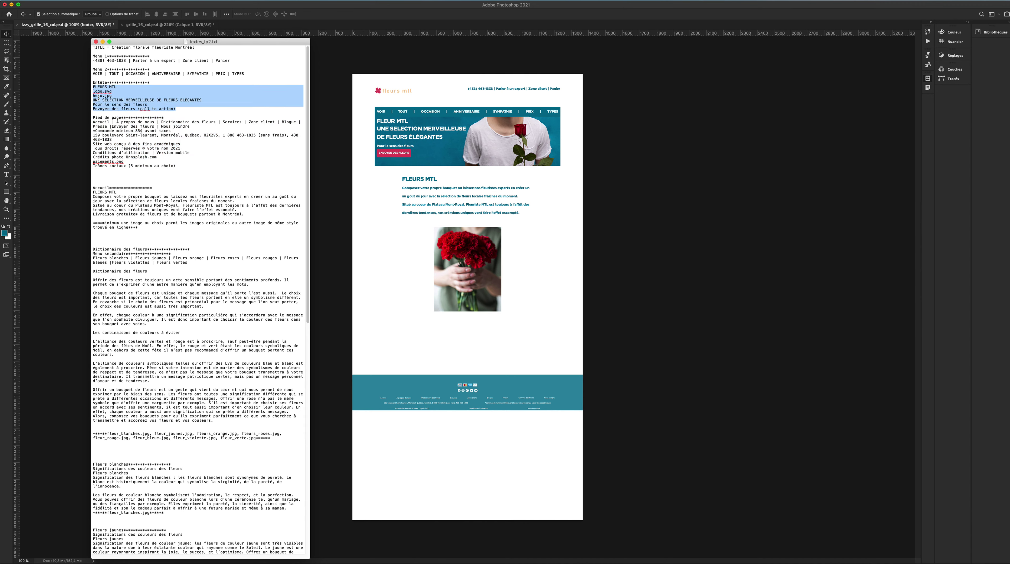
left_click(156, 106)
left_click_drag(193, 112, 140, 109)
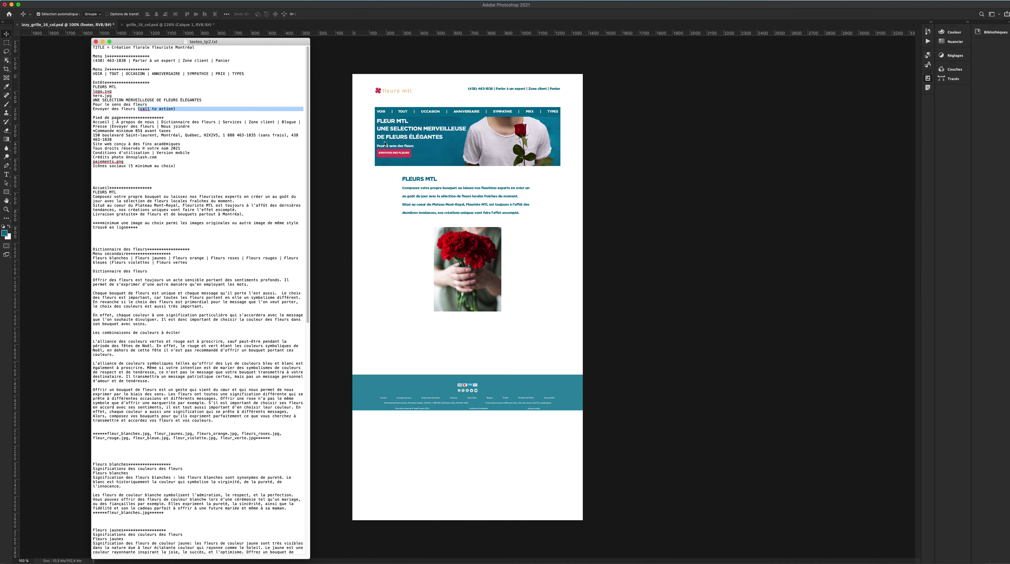
Step: Review the Accueil section's title, body text and image requirement in the text file
left_click(192, 205)
left_click_drag(117, 192, 90, 191)
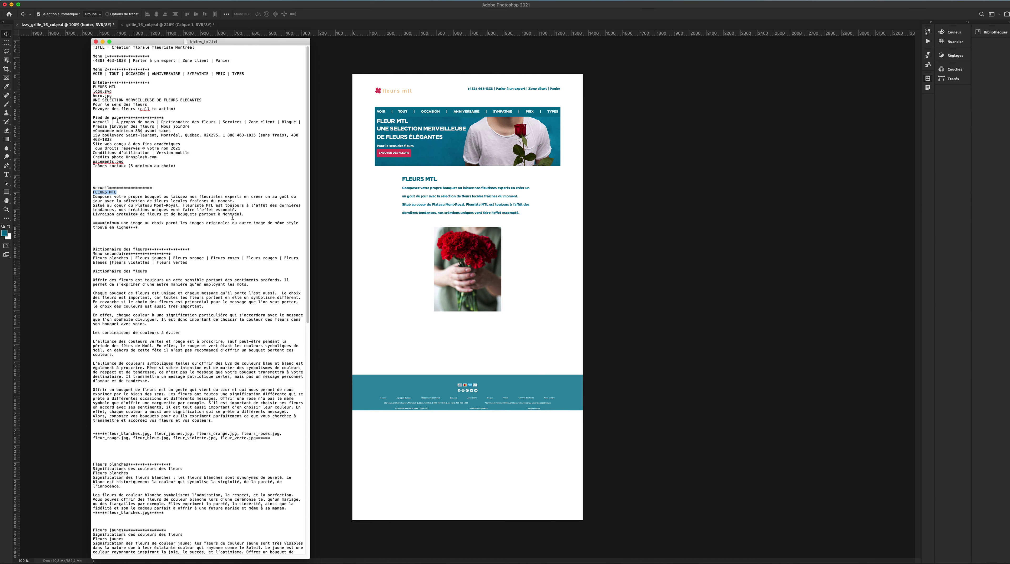
left_click_drag(244, 214, 93, 196)
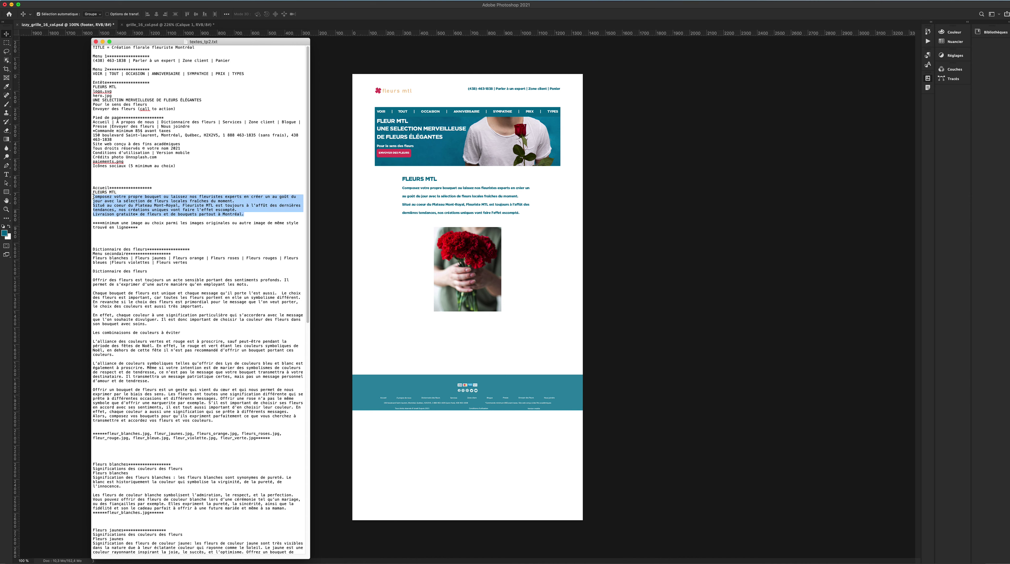
left_click(118, 224)
left_click_drag(129, 227, 110, 223)
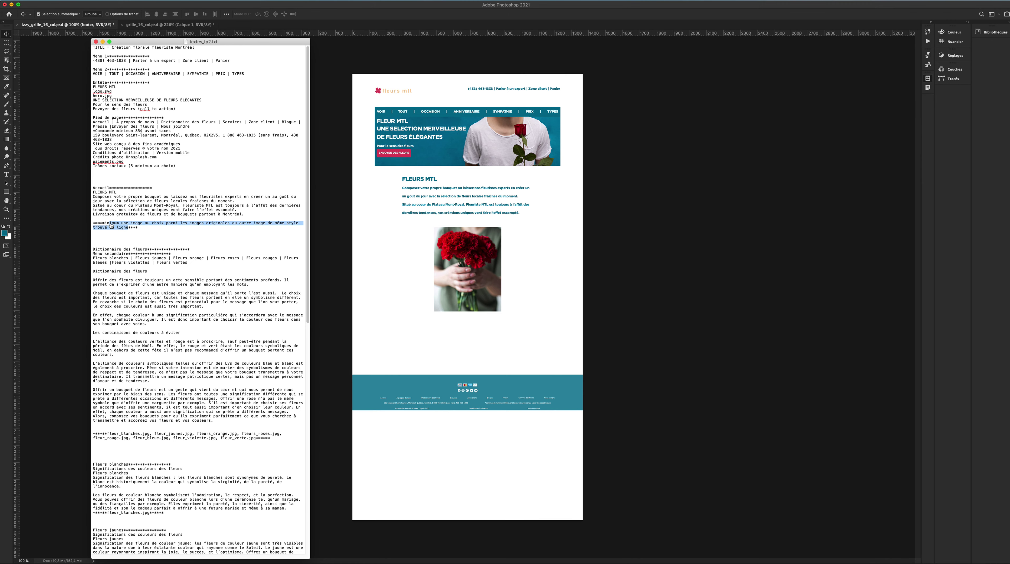
Step: Switch to Finder and browse Documents, 570_G22_VM_web1, projet2, web1-tp2 and images to the images_originales folder
key("super+Tab")
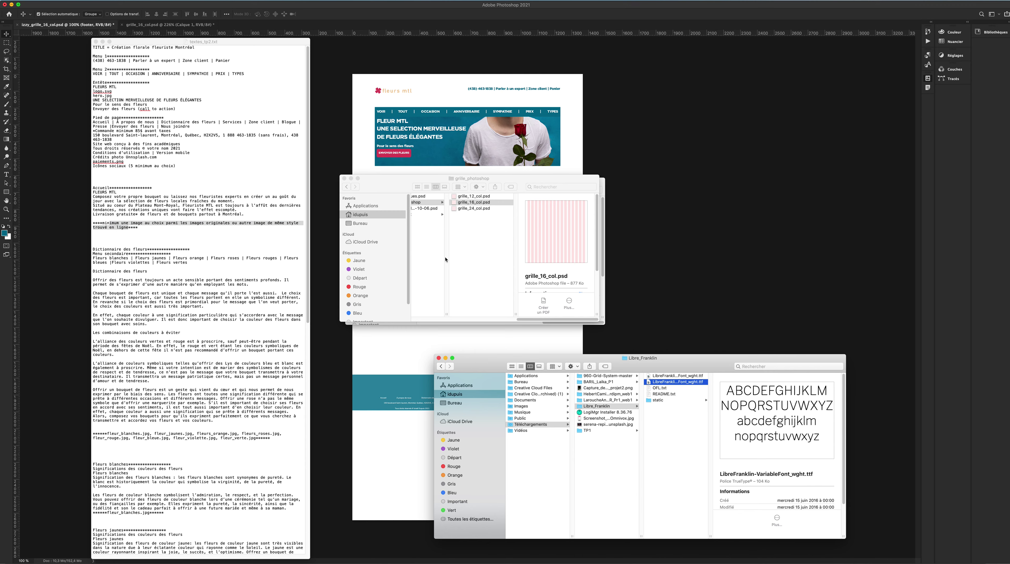
left_click(479, 394)
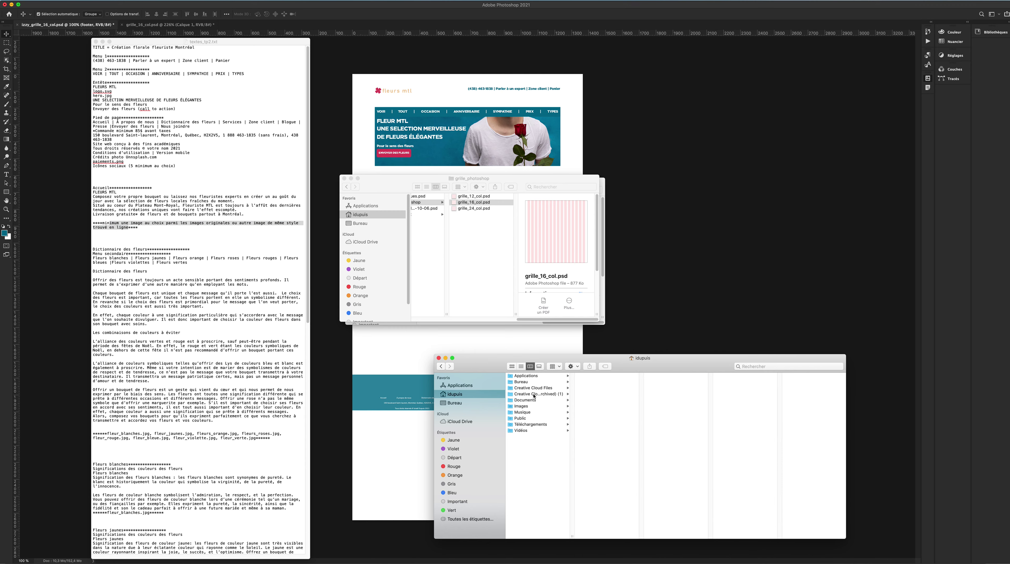
left_click(525, 400)
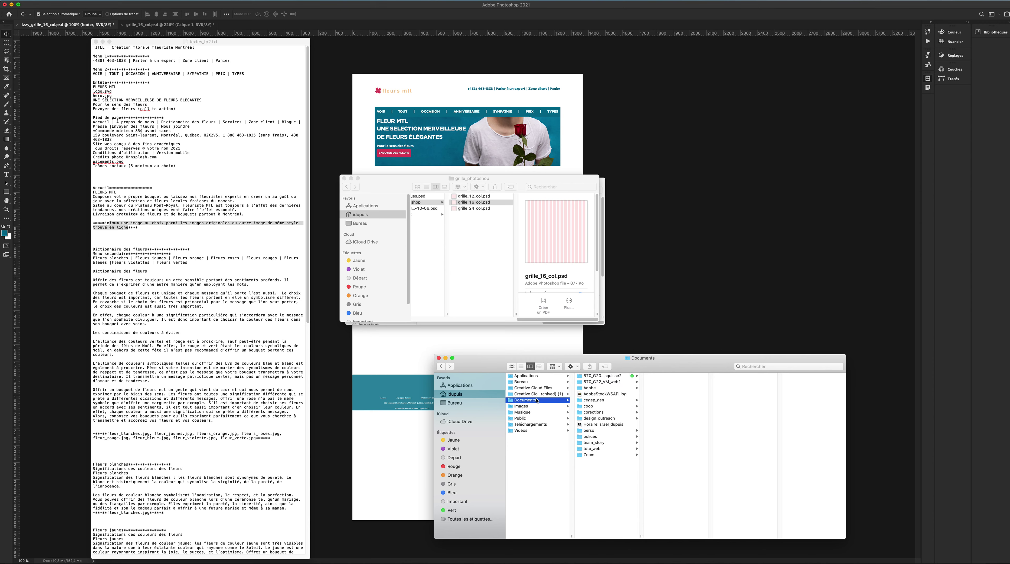
left_click(598, 382)
scroll(667, 448, "down", 3)
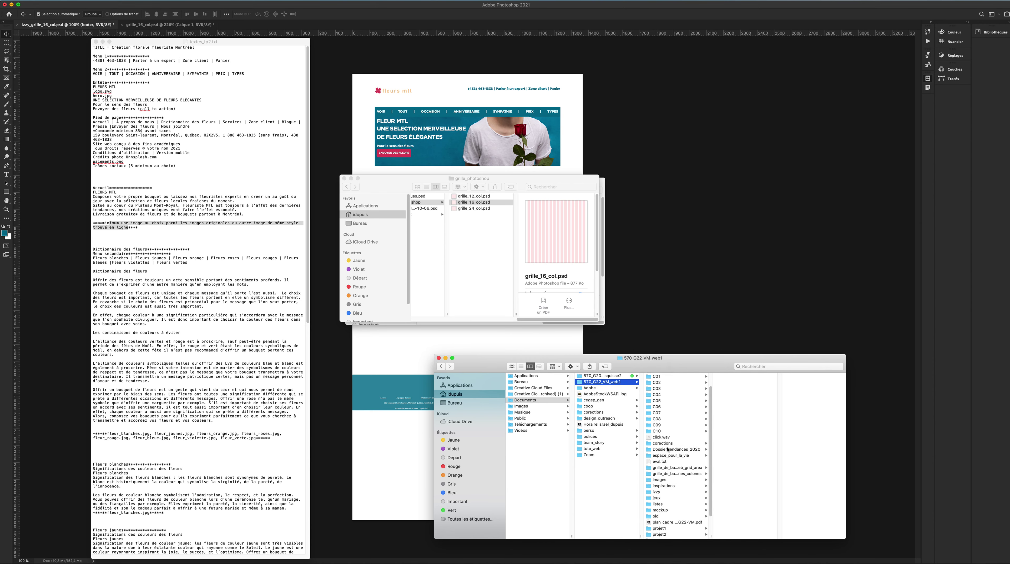
left_click(674, 512)
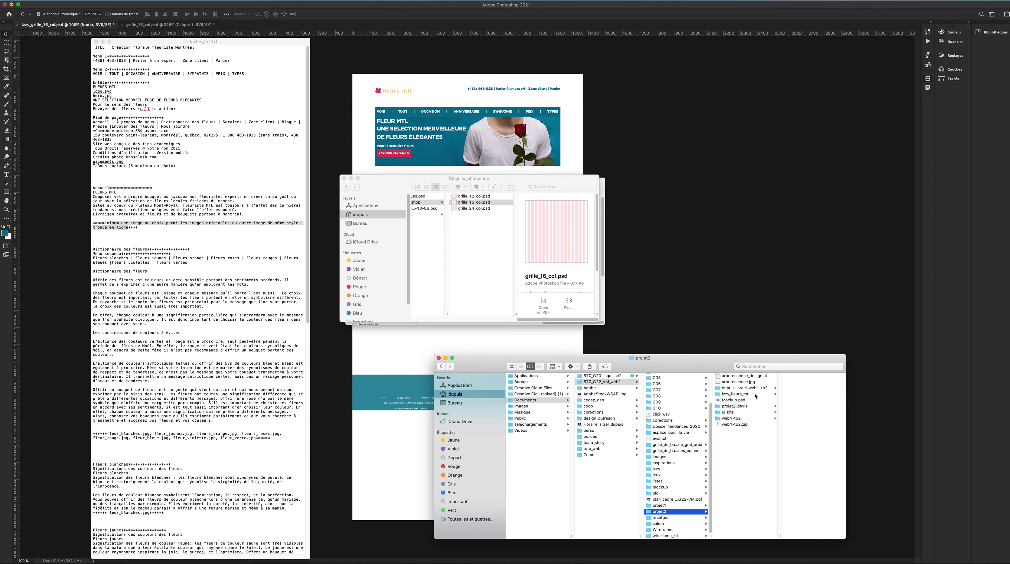
left_click(755, 419)
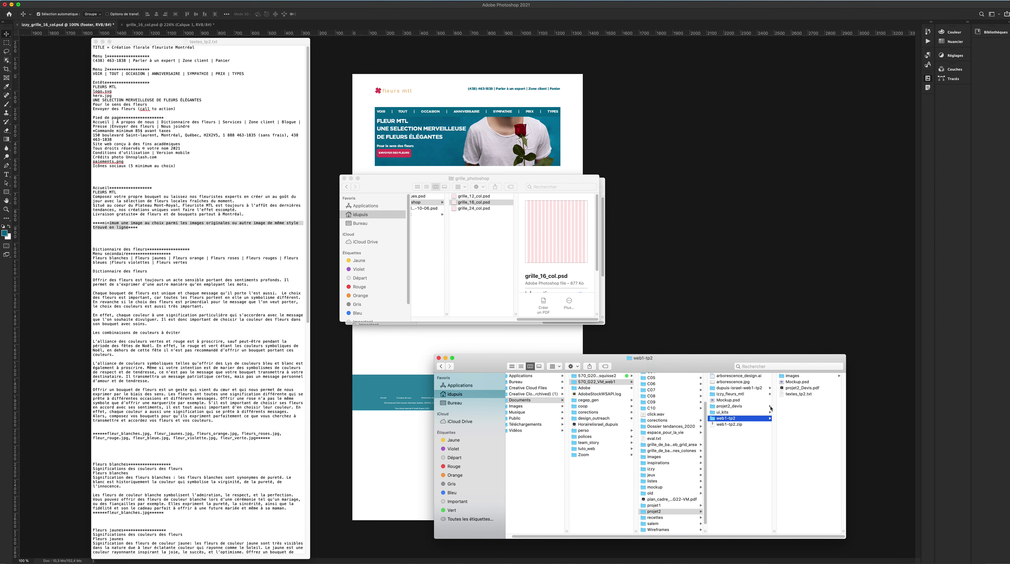
left_click(788, 377)
left_click(794, 436)
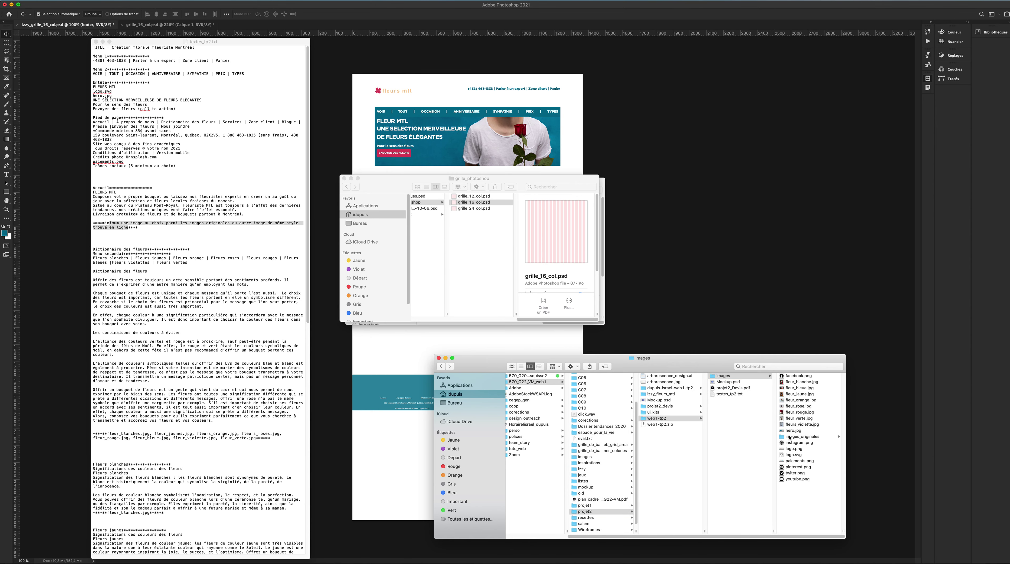
Step: Preview the yellow roses photo in the images_originales folder and select the photo listed above it
left_click(793, 411)
key("space")
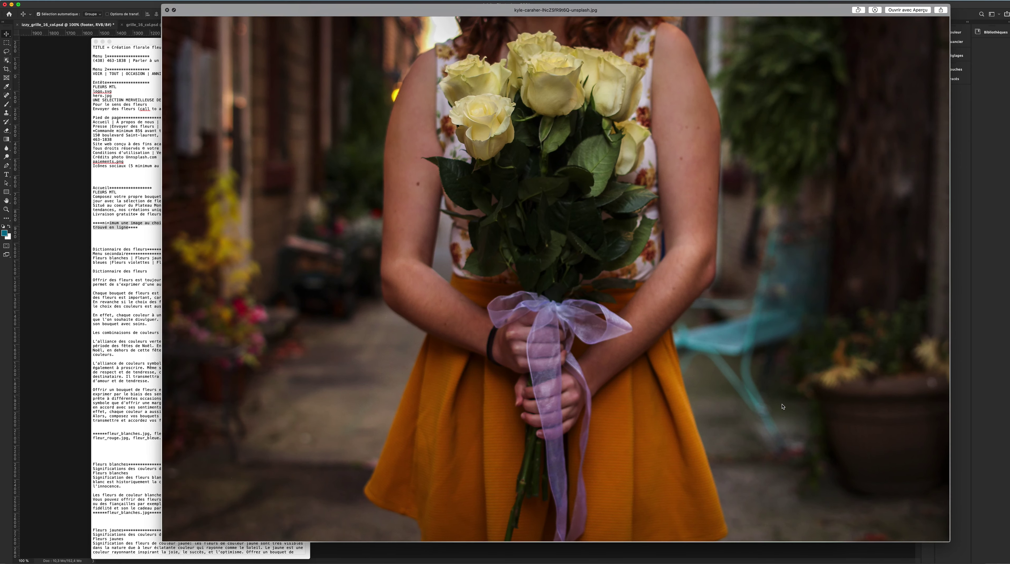
key("Up")
key("space")
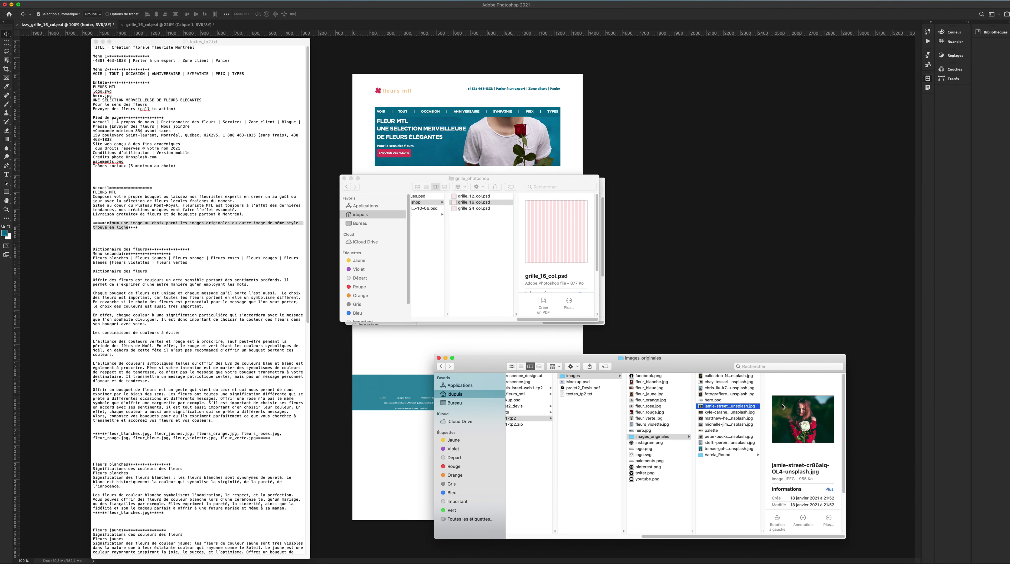
Step: Return to the reference mockup in Photoshop, collapse the accueil group, and view the home page and dictionary layer comps
left_click(755, 330)
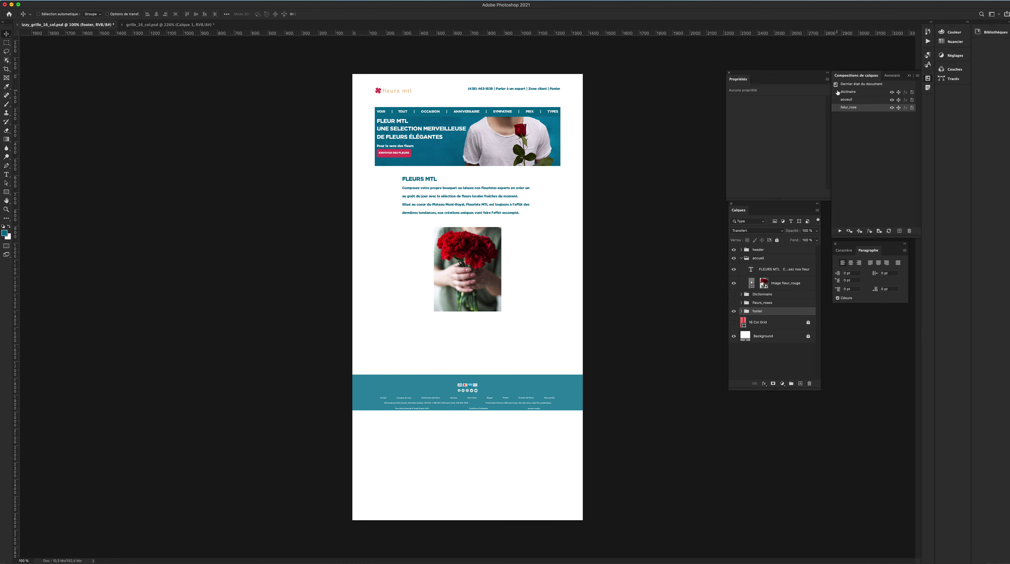
left_click(741, 259)
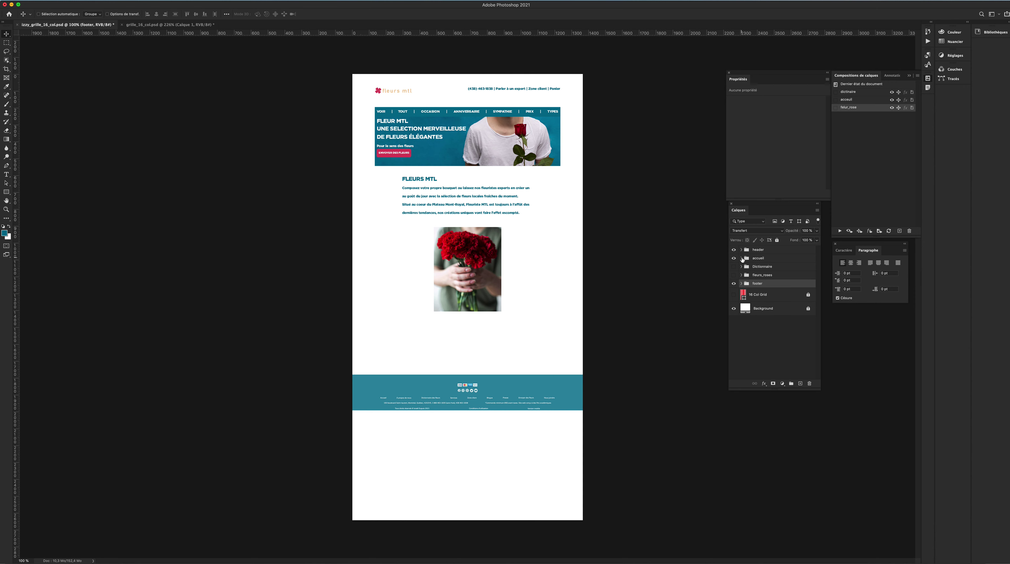
left_click(835, 100)
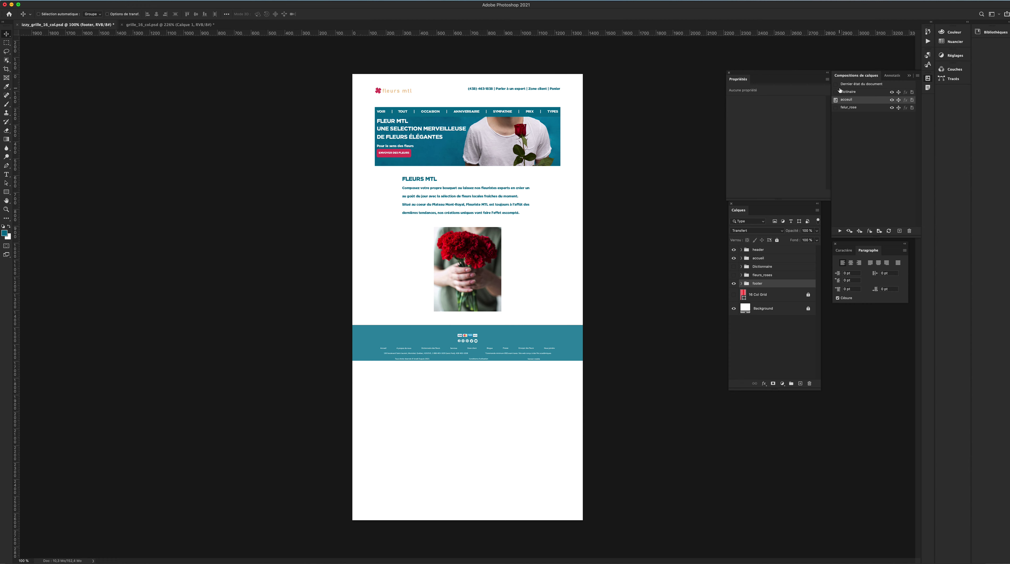
left_click(835, 92)
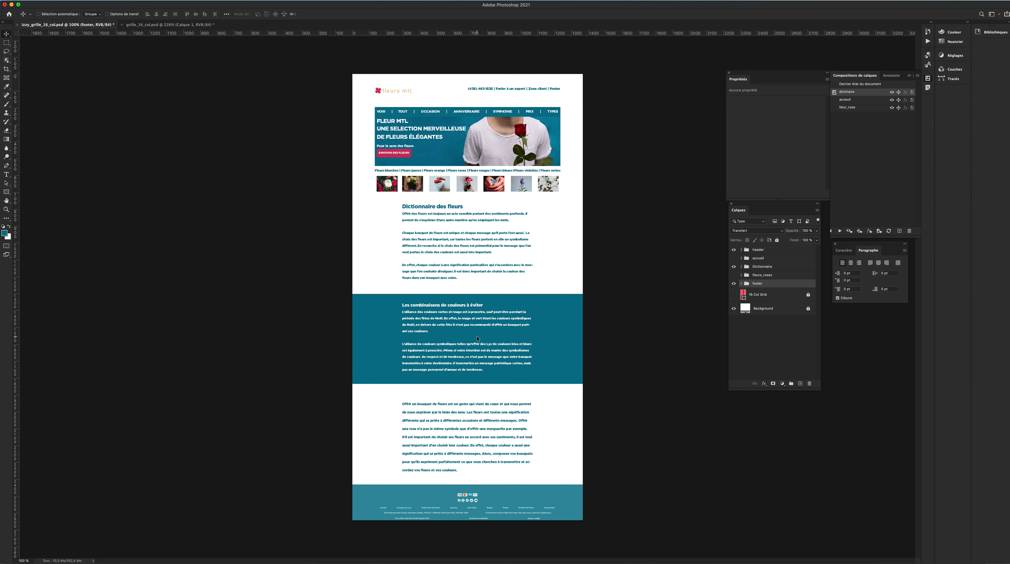
Step: Switch to the text file, review the Dictionnaire des fleurs section's secondary menu, image list and body text, and return to Photoshop
key("super")
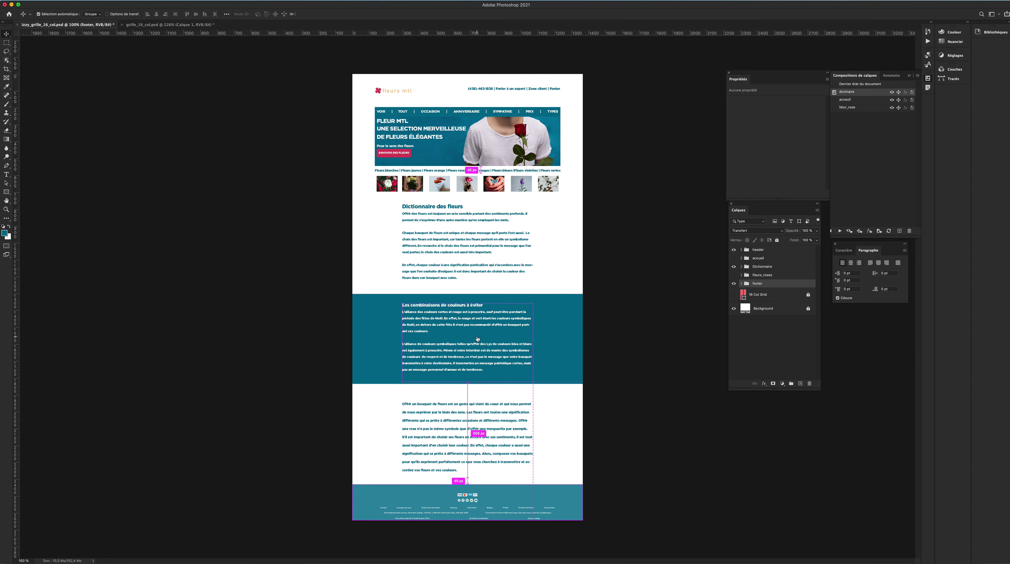
key("super+Tab")
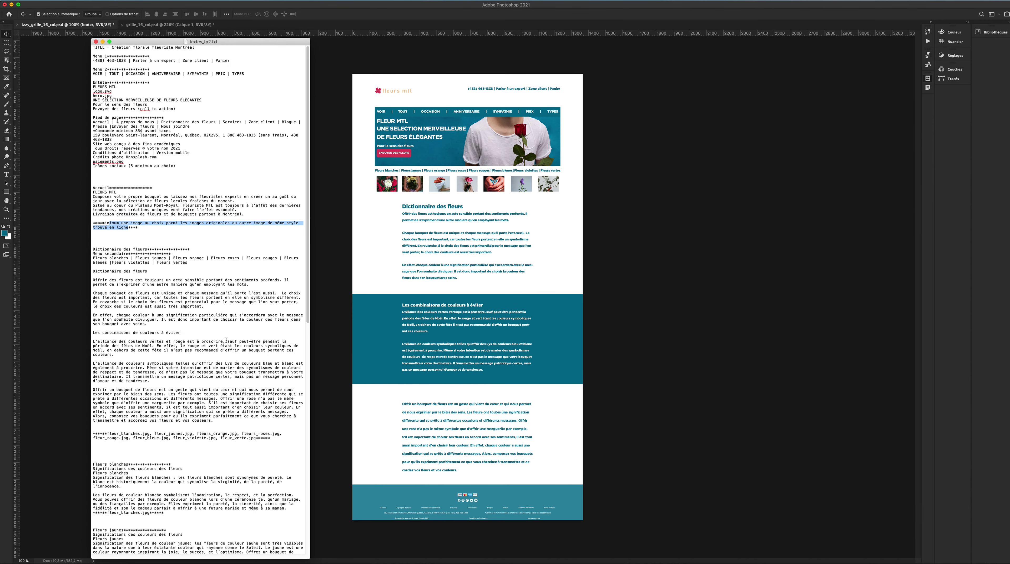
scroll(230, 344, "down", 3)
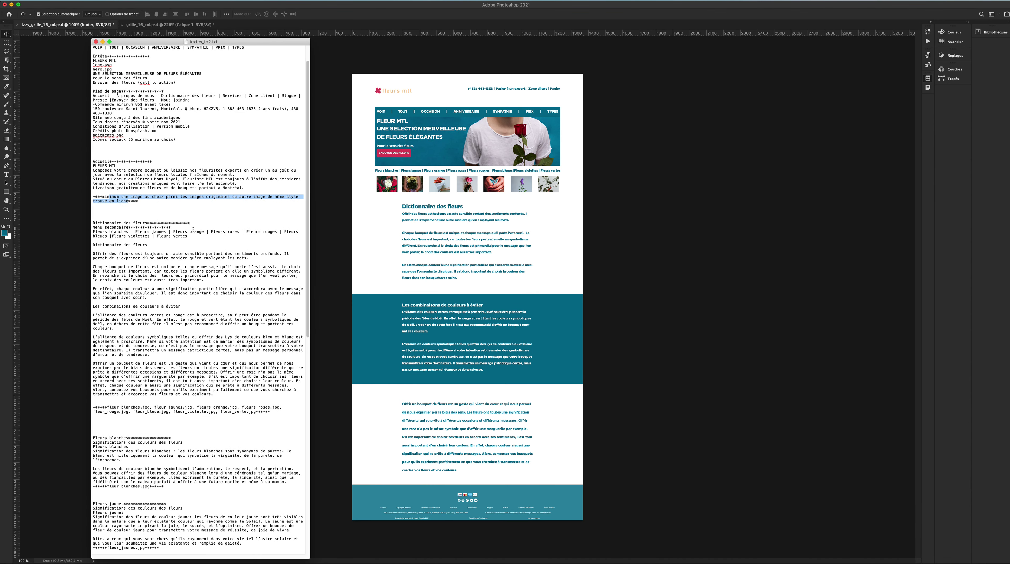
left_click_drag(194, 236, 64, 232)
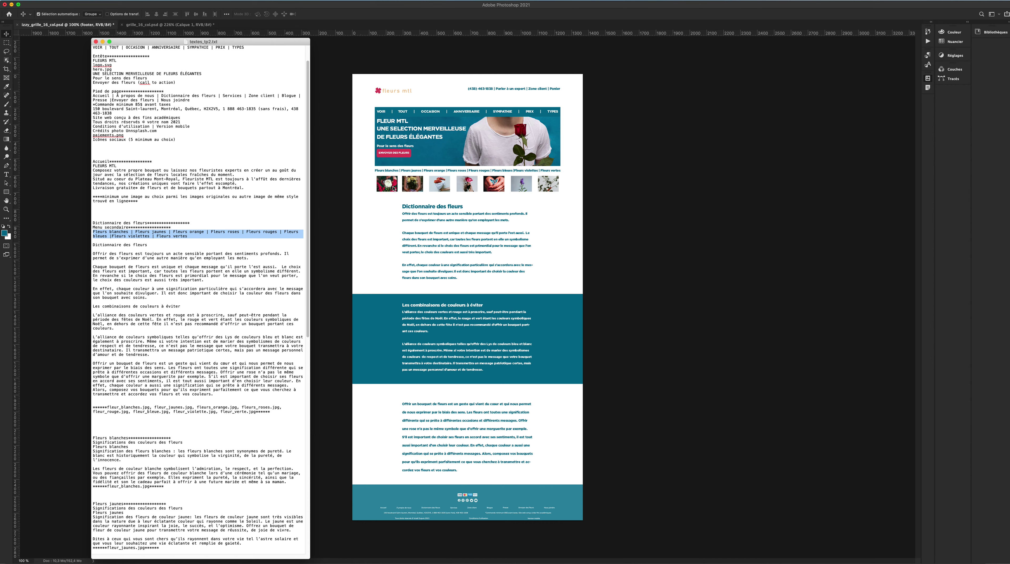
left_click_drag(257, 412, 111, 406)
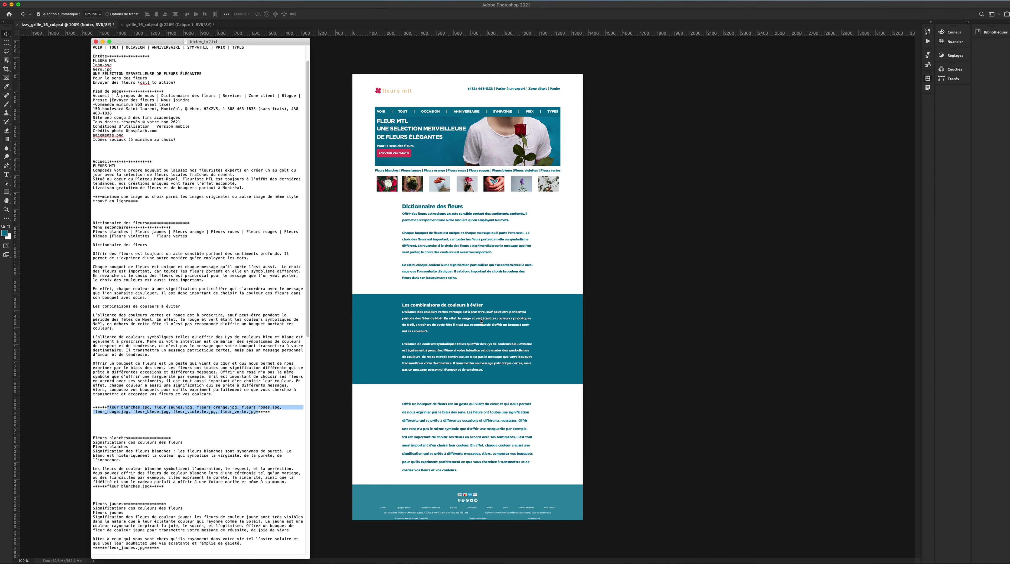
left_click(222, 360)
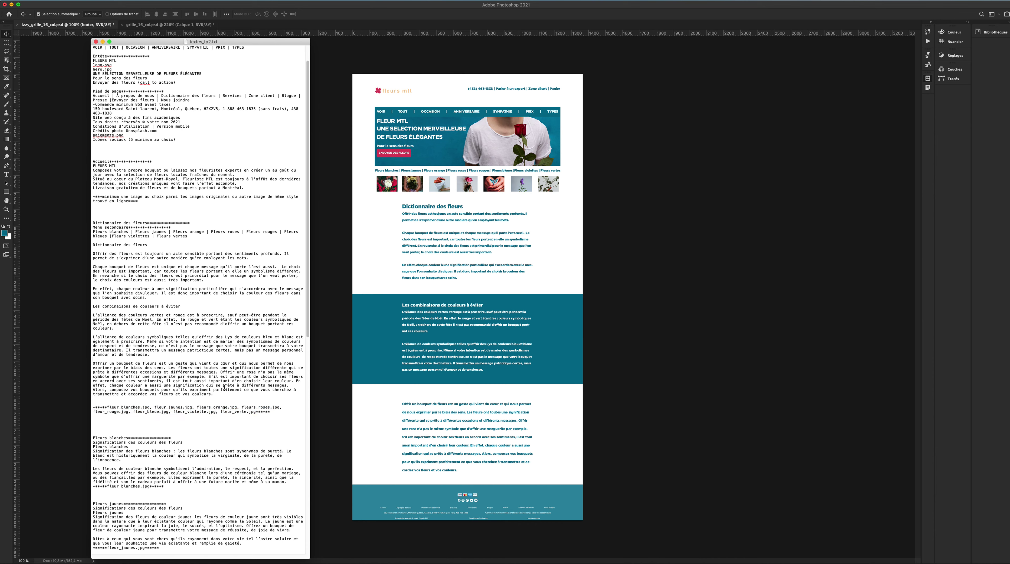
left_click_drag(214, 394, 80, 242)
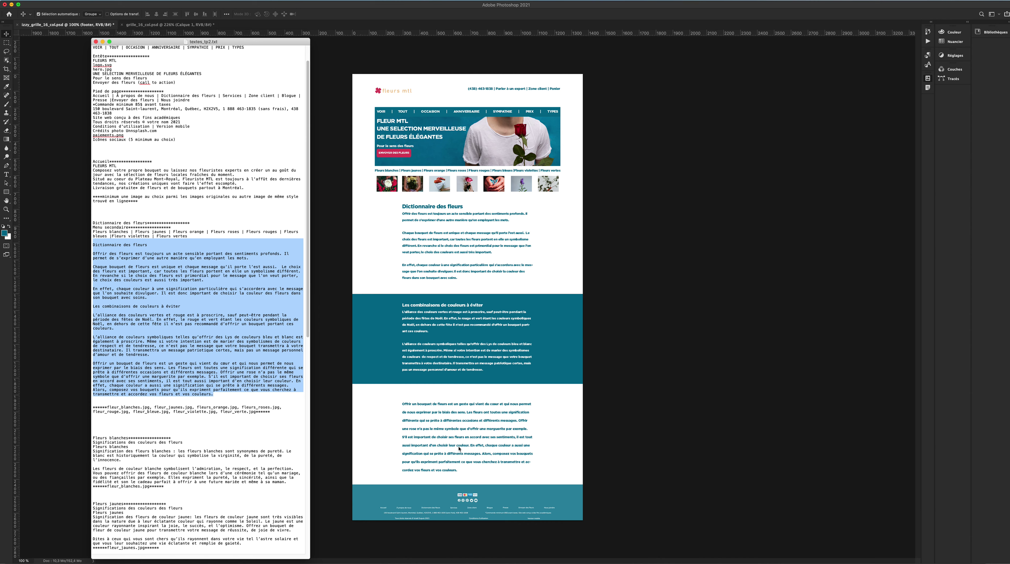
left_click(319, 147)
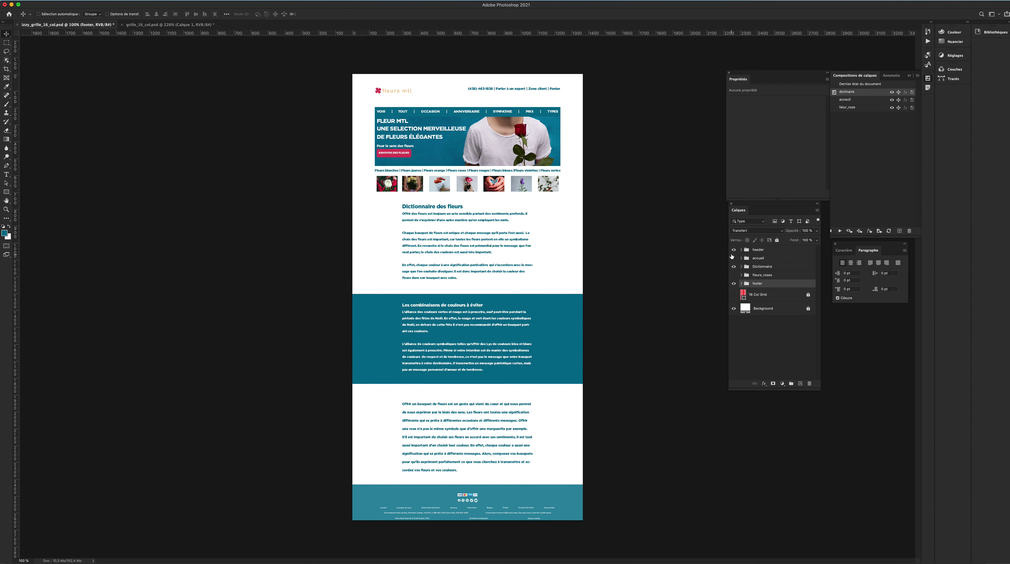
Step: View the felur_rose layer comp, review the Fleurs rose section's text and image name in the text file, and return to Photoshop
left_click(833, 109)
key("super")
key("super+Tab")
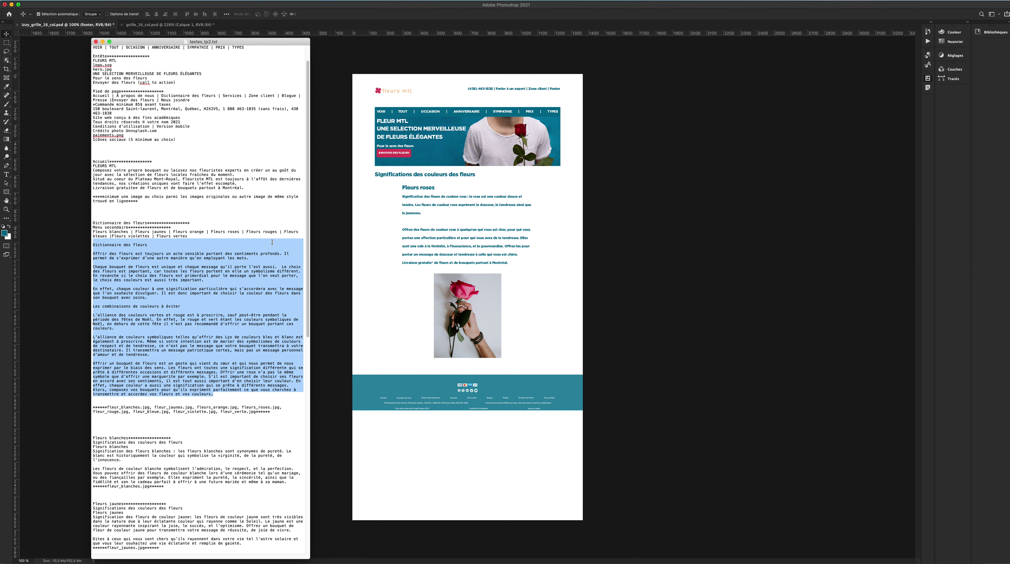
scroll(201, 343, "down", 8)
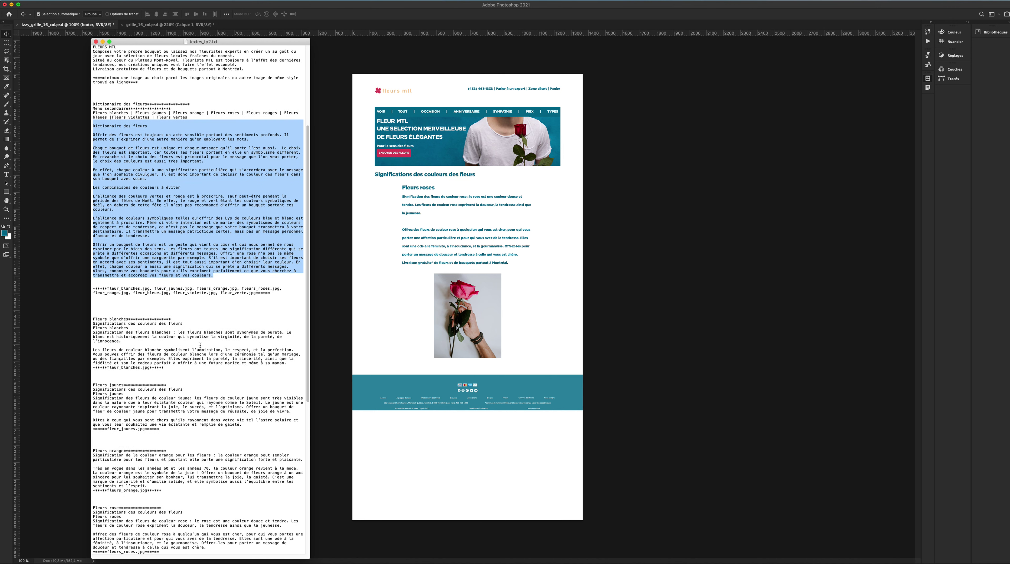
scroll(200, 346, "down", 6)
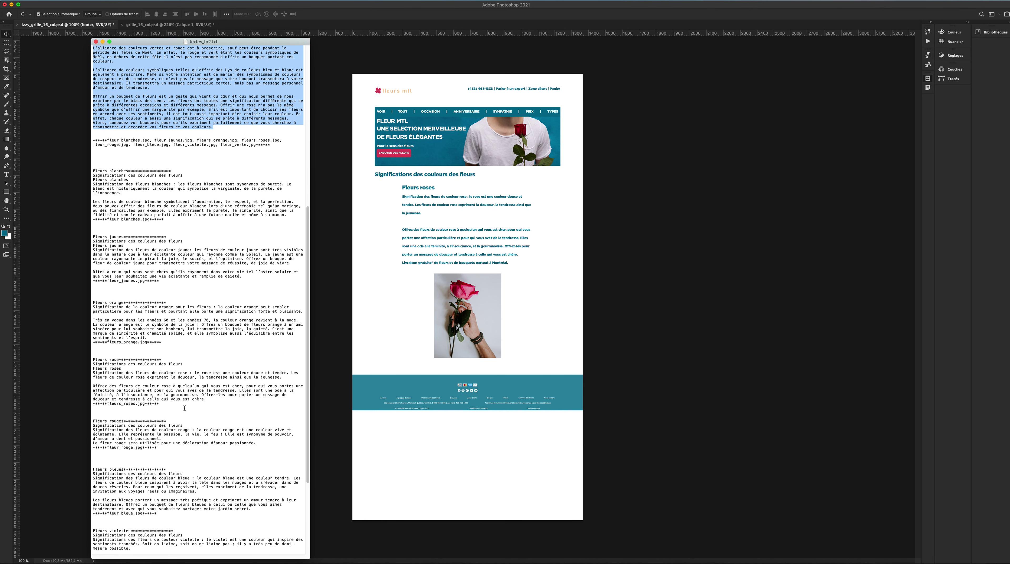
left_click_drag(207, 399, 92, 365)
left_click_drag(139, 403, 109, 401)
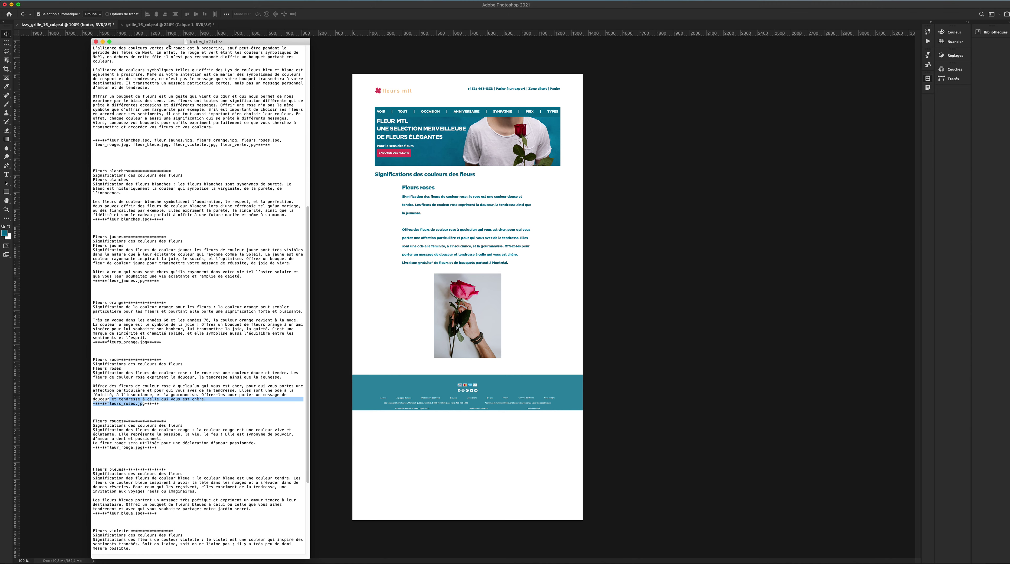
left_click(323, 155)
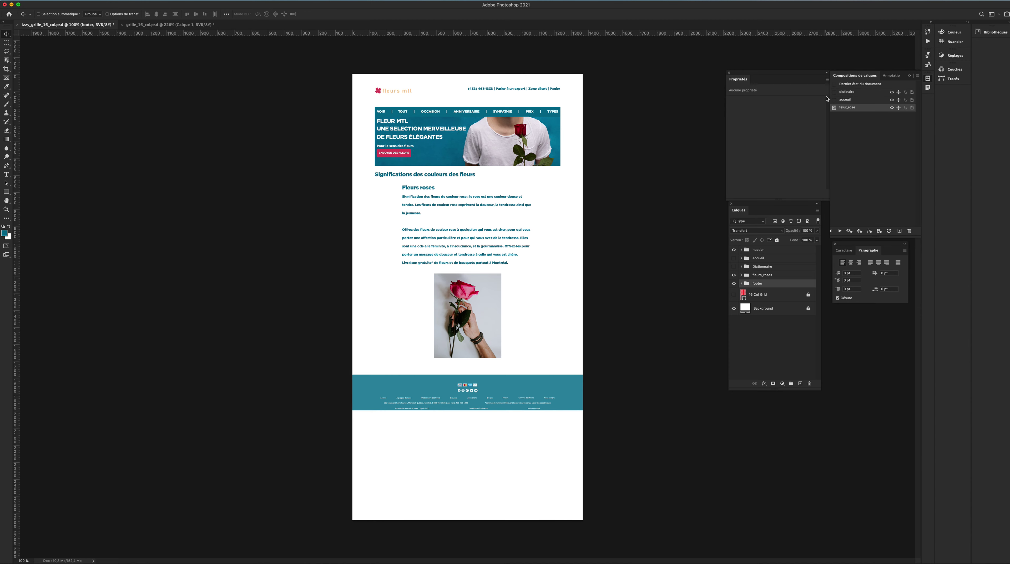
Step: Apply the dictinaire layer comp and delete the felur_rose, dictinaire and acceuil layer comps
left_click(833, 92)
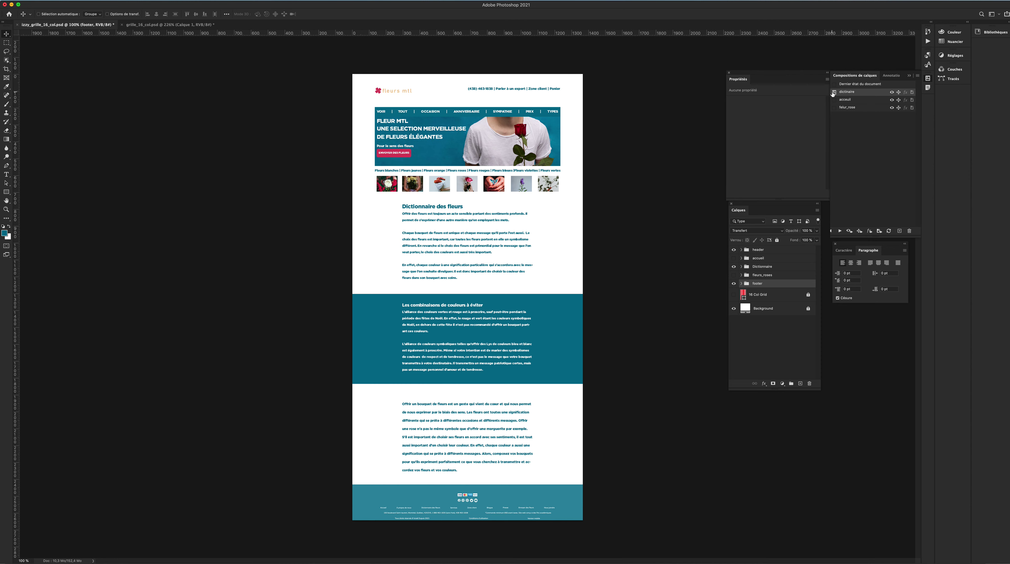
left_click(847, 108)
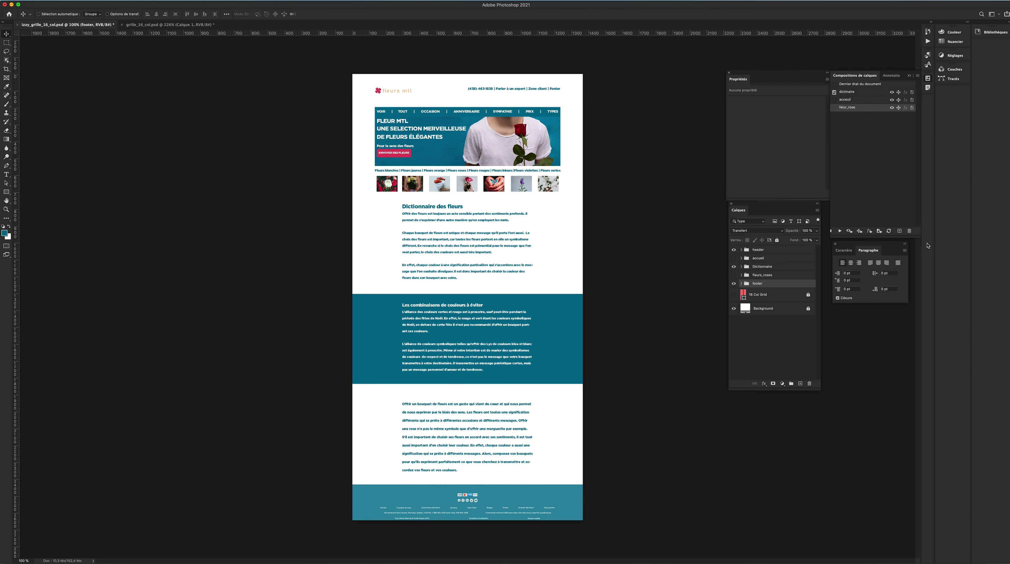
left_click(909, 231)
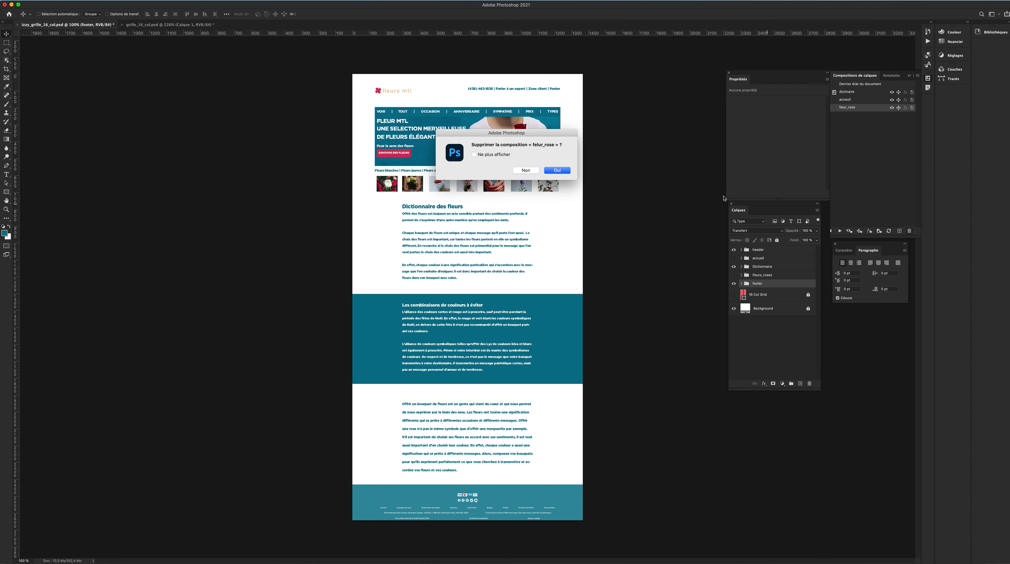
left_click(570, 170)
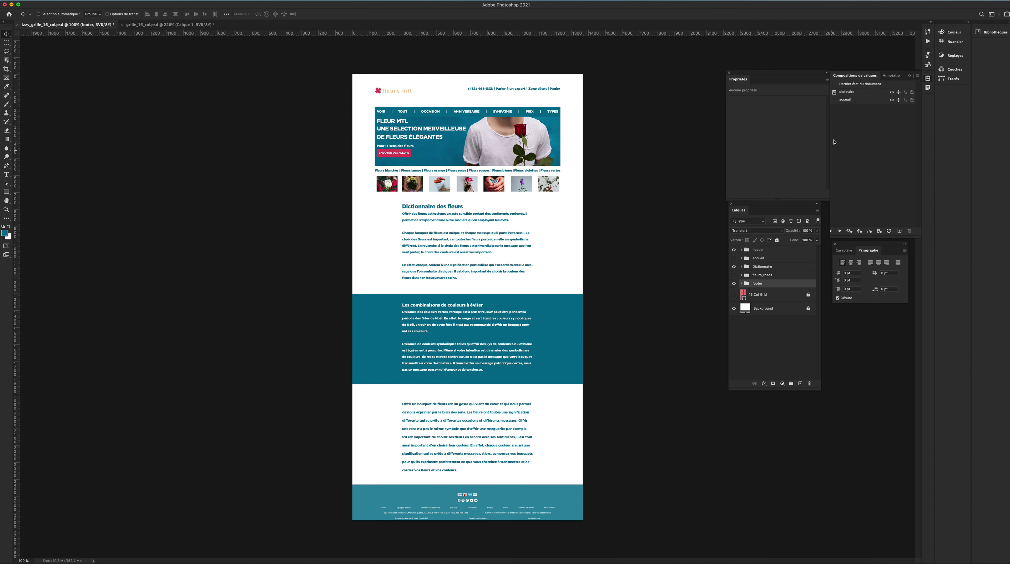
left_click(856, 96)
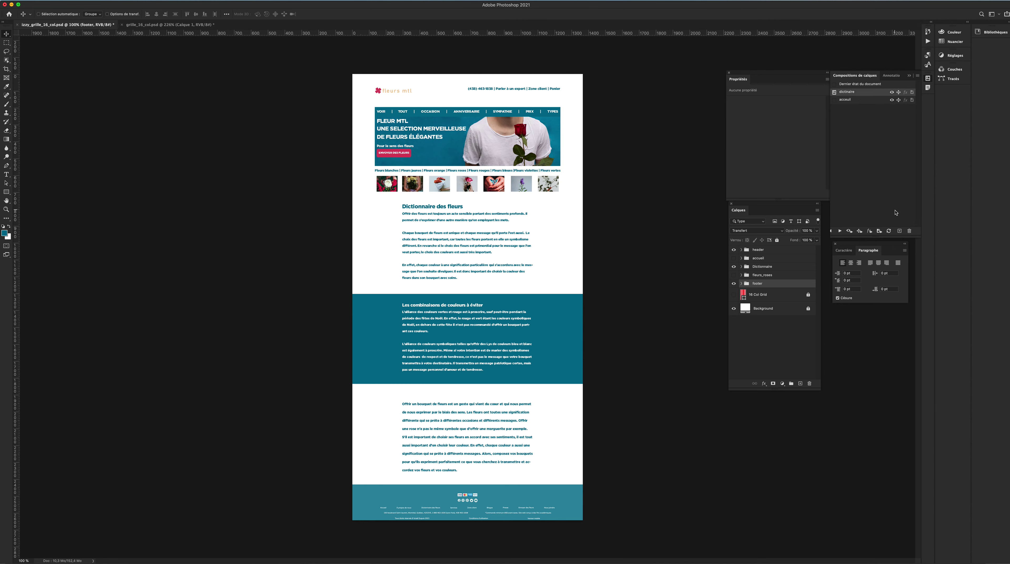
left_click(910, 231)
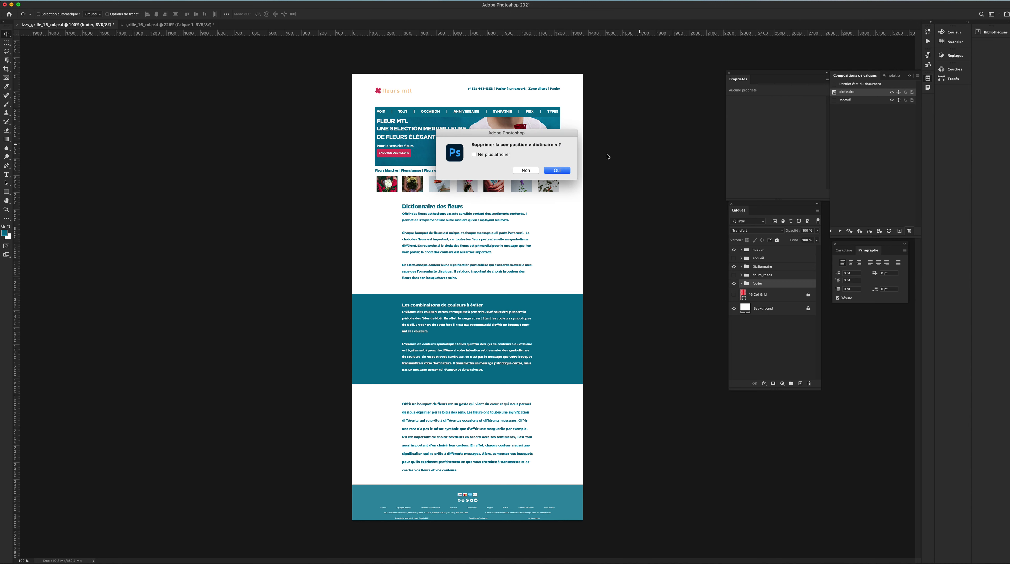
left_click(569, 170)
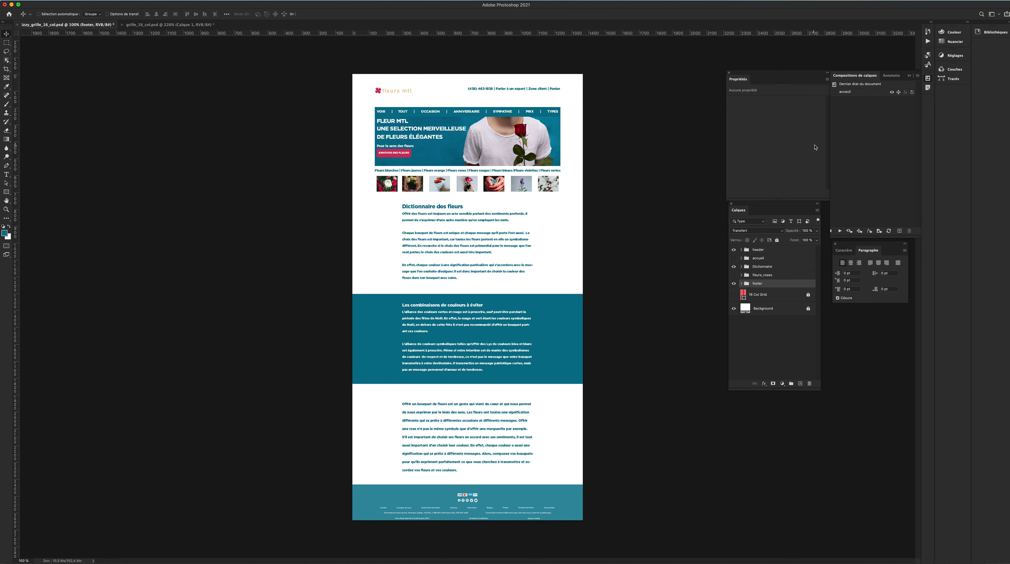
left_click(867, 94)
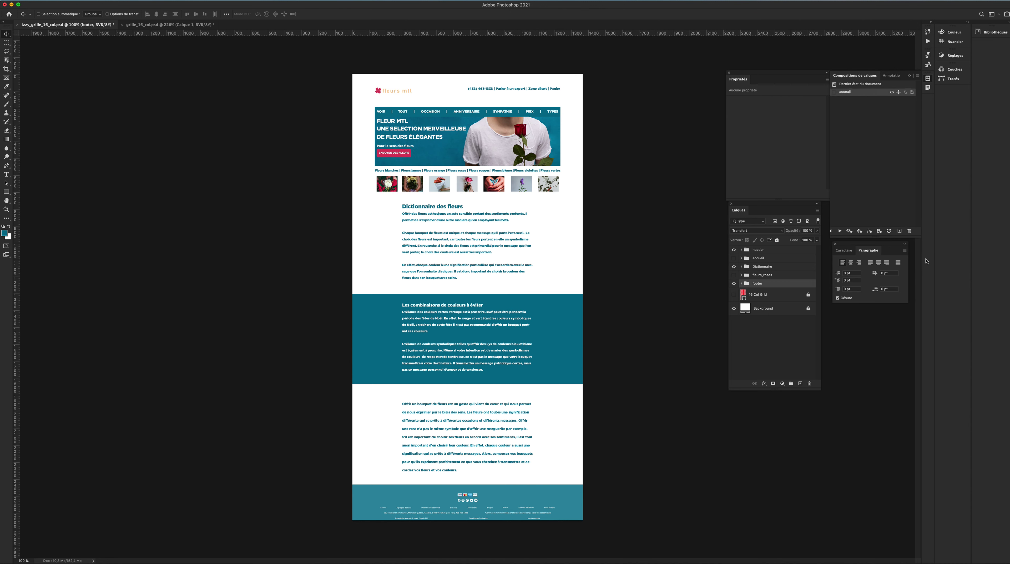
left_click(909, 231)
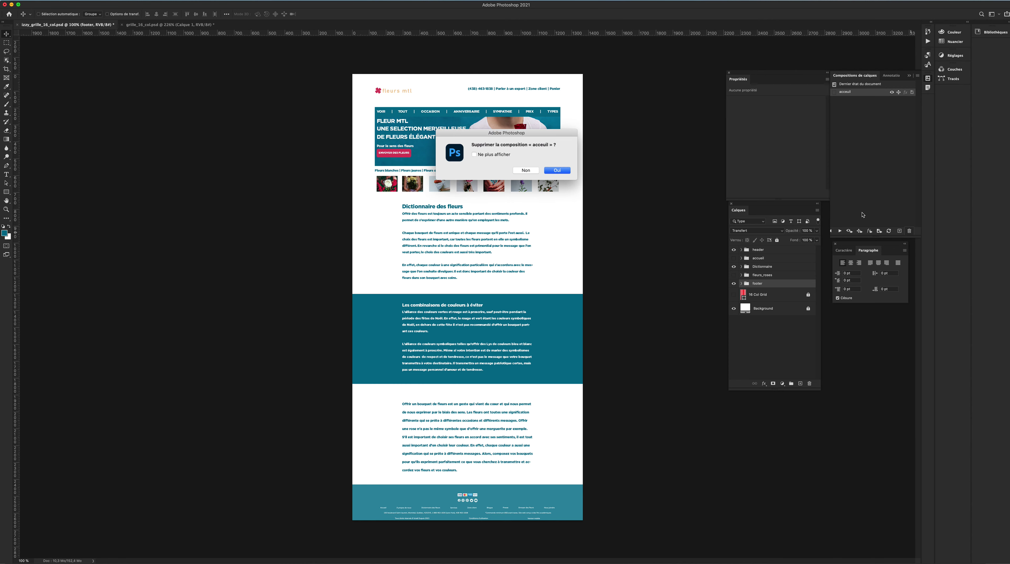
left_click(557, 171)
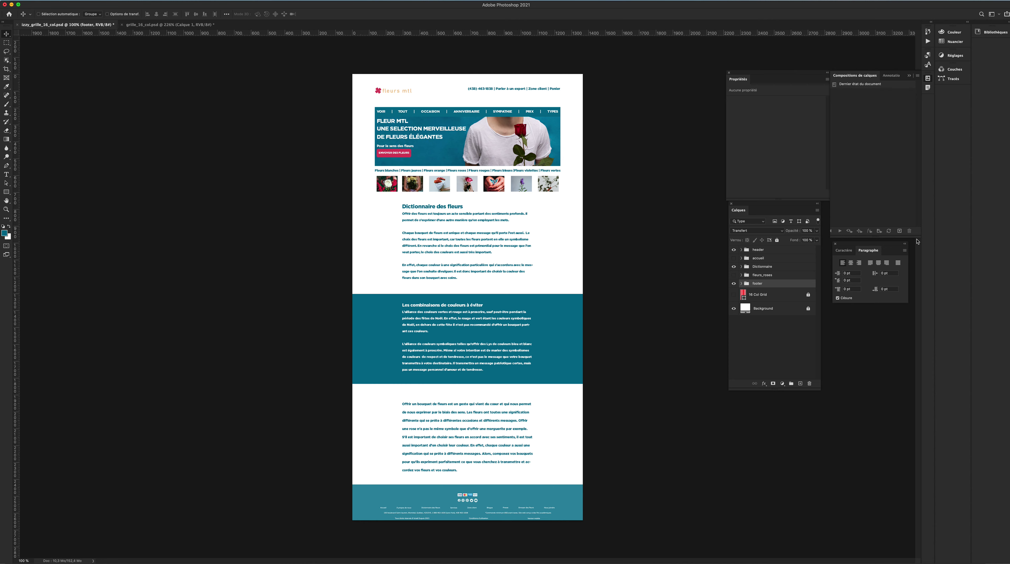
Step: Create a layer comp named dictionnaire that records visibility, position, appearance and the layer comp selection for smart objects
left_click(900, 231)
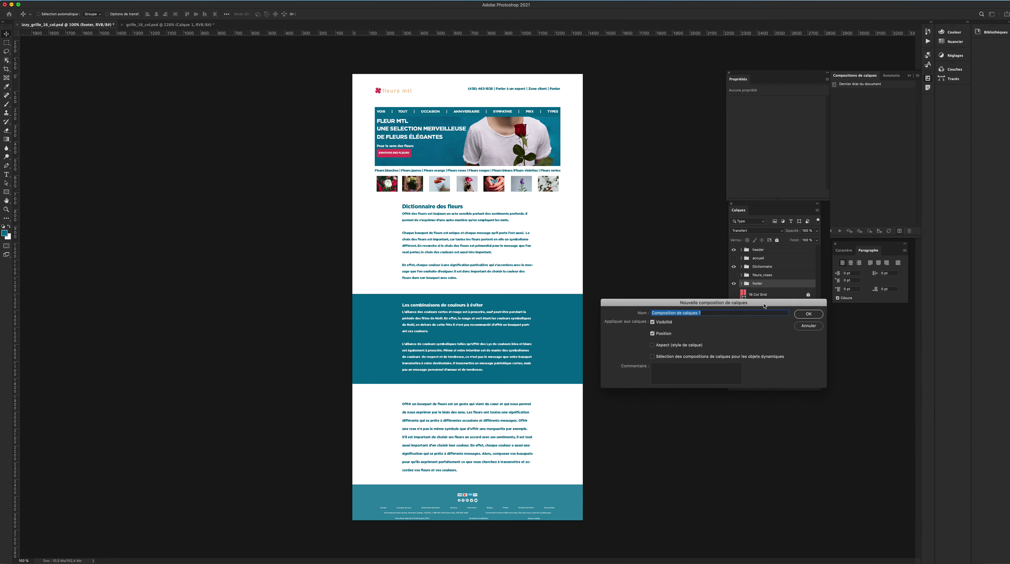
left_click_drag(765, 307, 716, 305)
type("d")
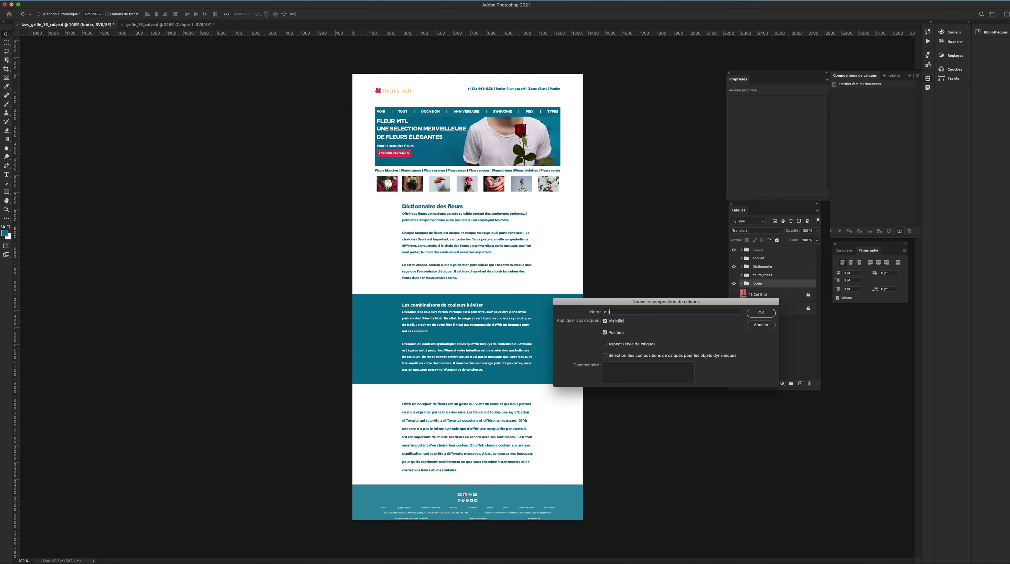
type("ictionnaire")
left_click(606, 344)
left_click(606, 356)
left_click(750, 314)
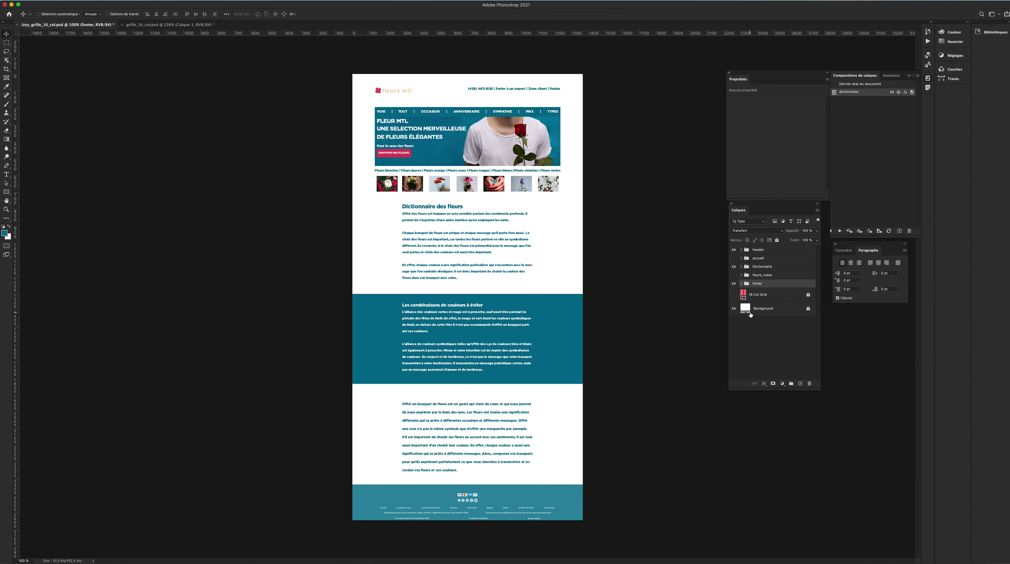
Step: Hide the Dictionnaire group, show the accueil group, and move the footer up to just below the red bouquet photo
left_click(733, 266)
left_click(734, 258)
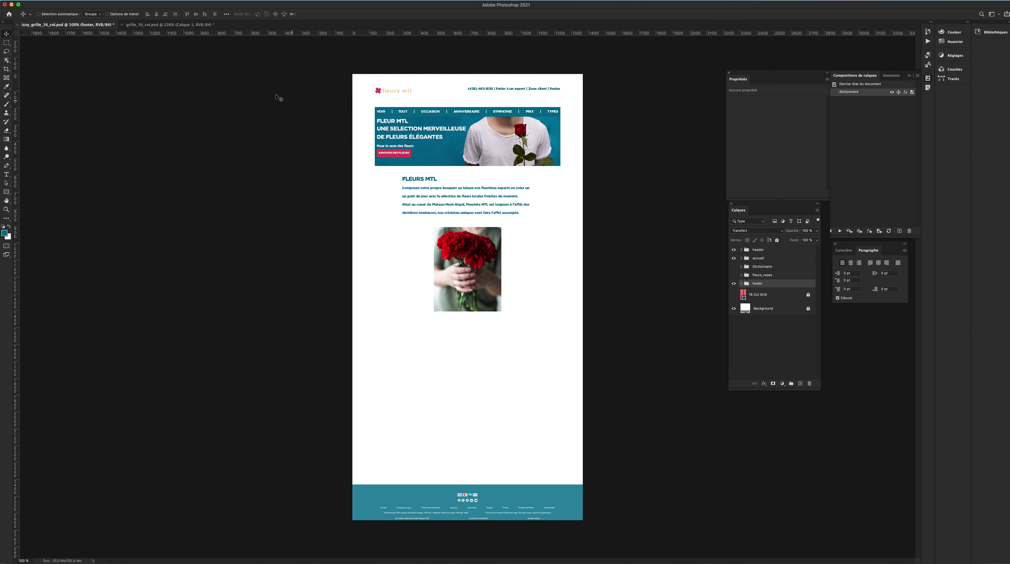
left_click(6, 33)
left_click_drag(428, 488, 458, 337)
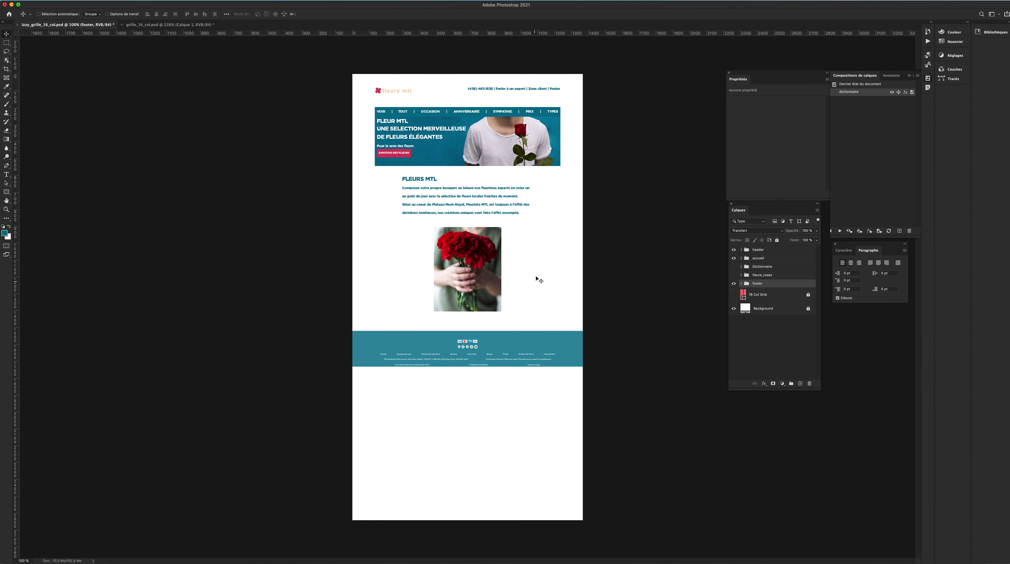
Step: Save the current home page layout as a new layer comp named fleur-rose
left_click(900, 231)
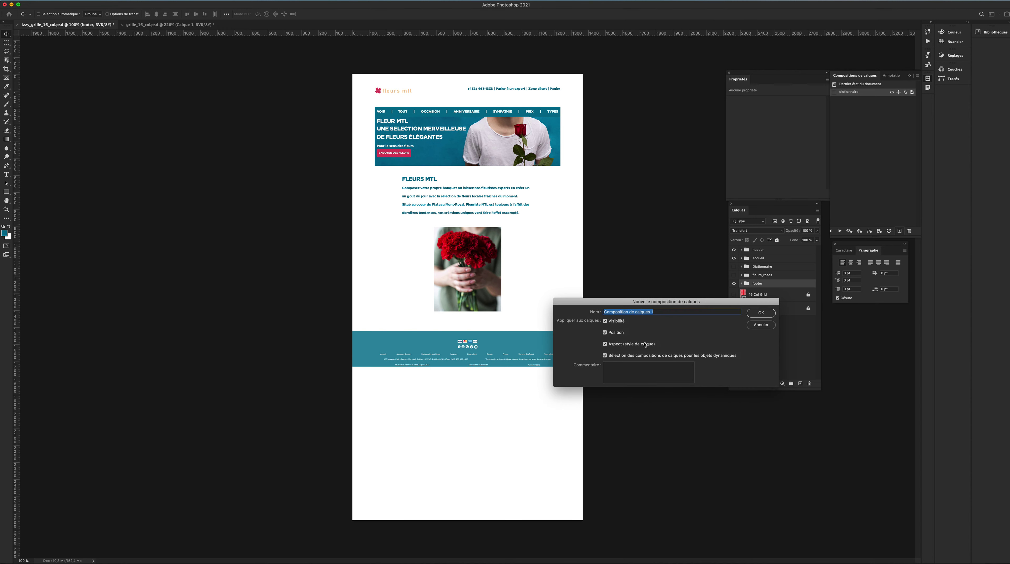
type("fleur-ros")
key("Return")
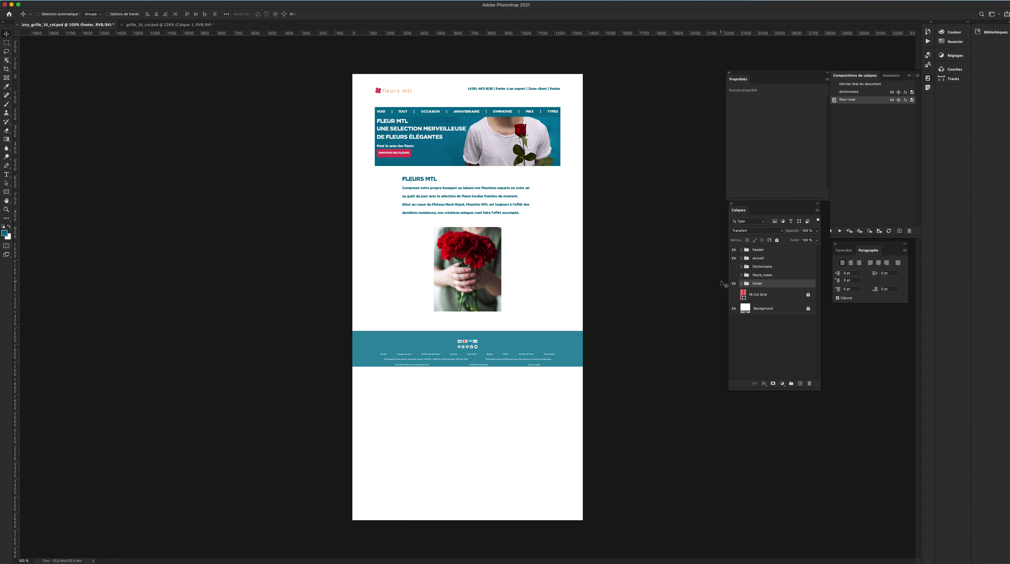
Step: Hide the accueil group, show the fleurs_roses group with the footer, and move the footer down below the pink rose photo
left_click(734, 285)
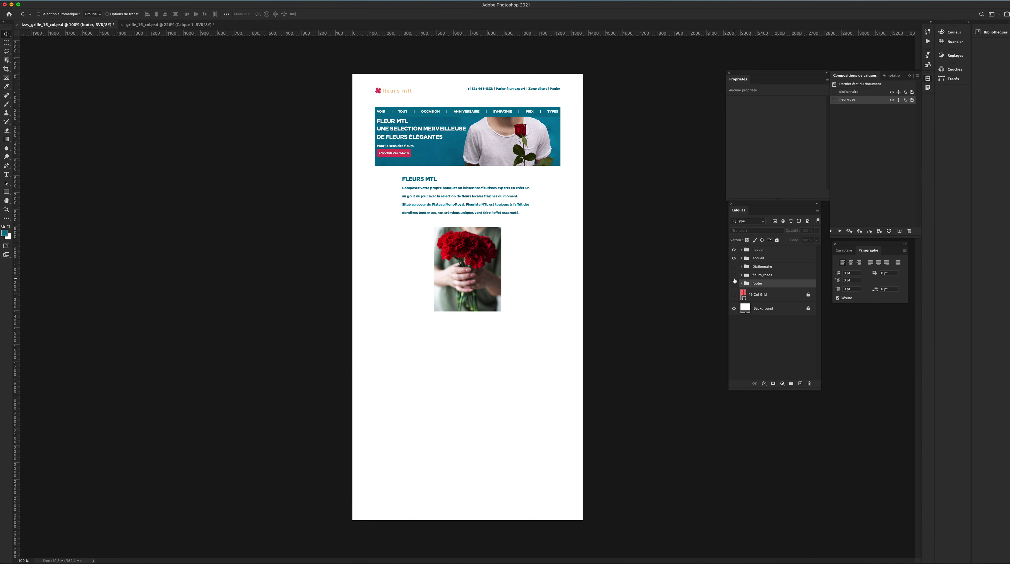
left_click(732, 259)
left_click(734, 274)
left_click(733, 284)
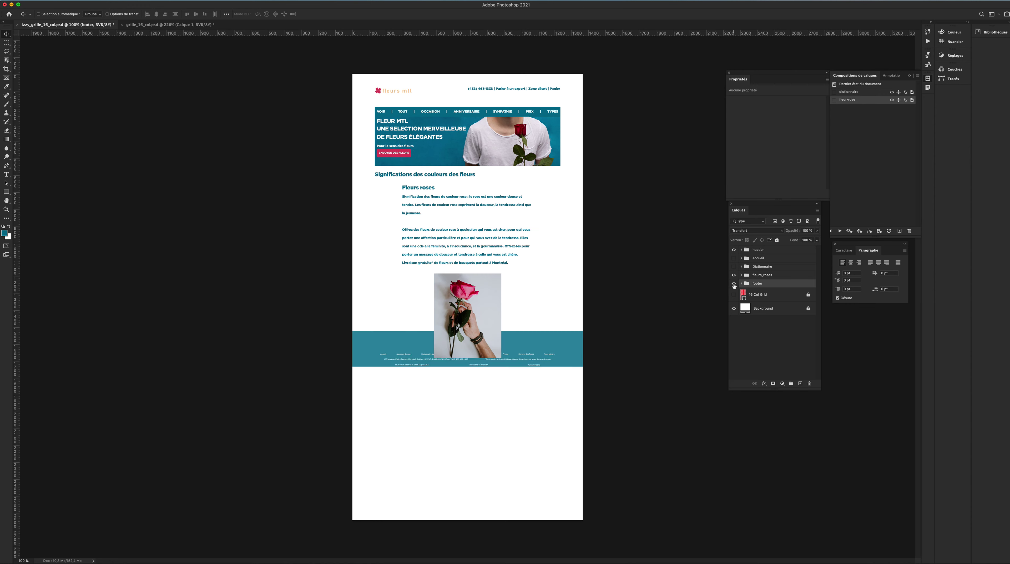
left_click_drag(573, 366, 575, 404)
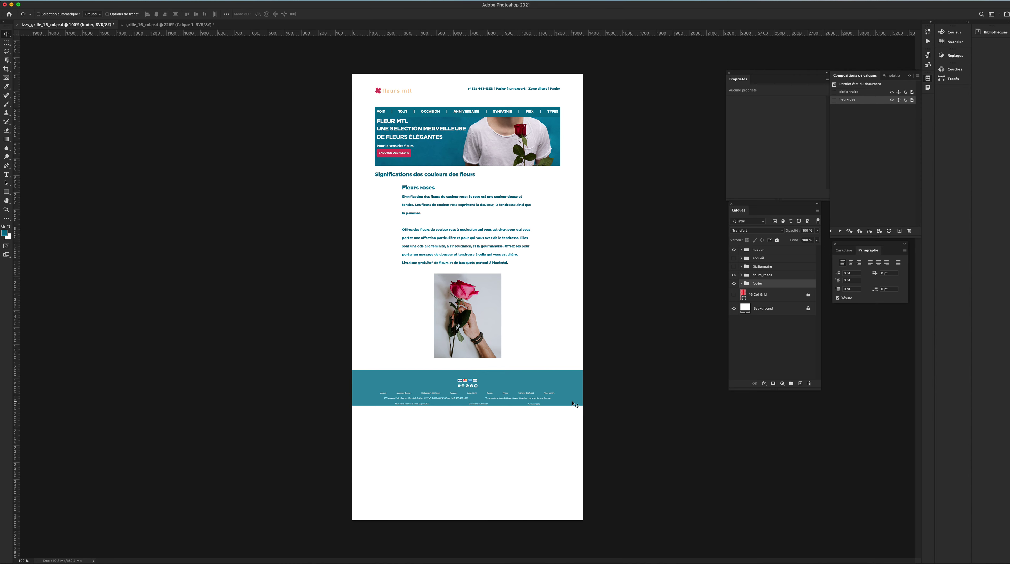
Step: Save the current pink roses page layout as a new layer comp named autres_pages
left_click(899, 231)
type("autres_pages")
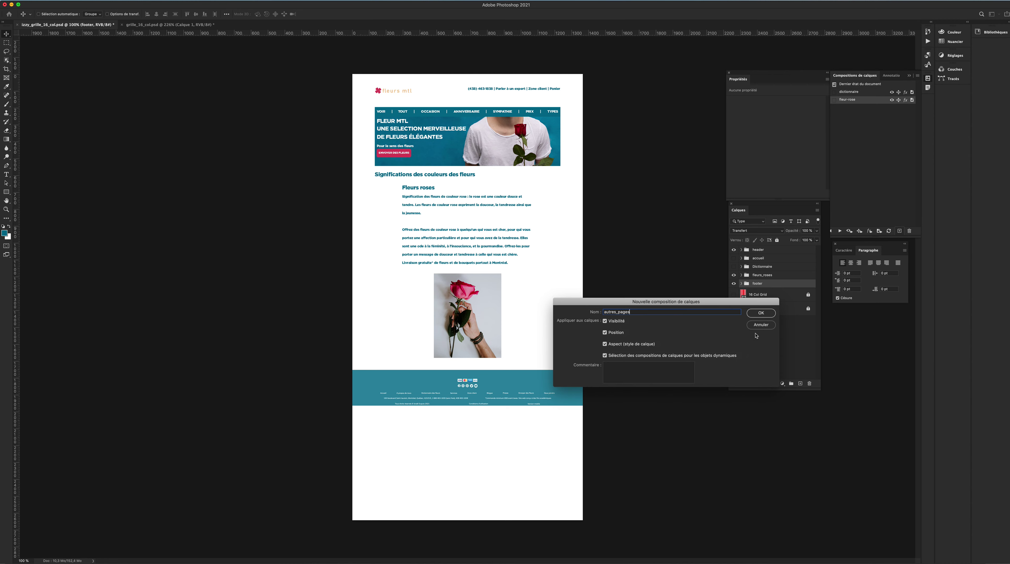
left_click(761, 313)
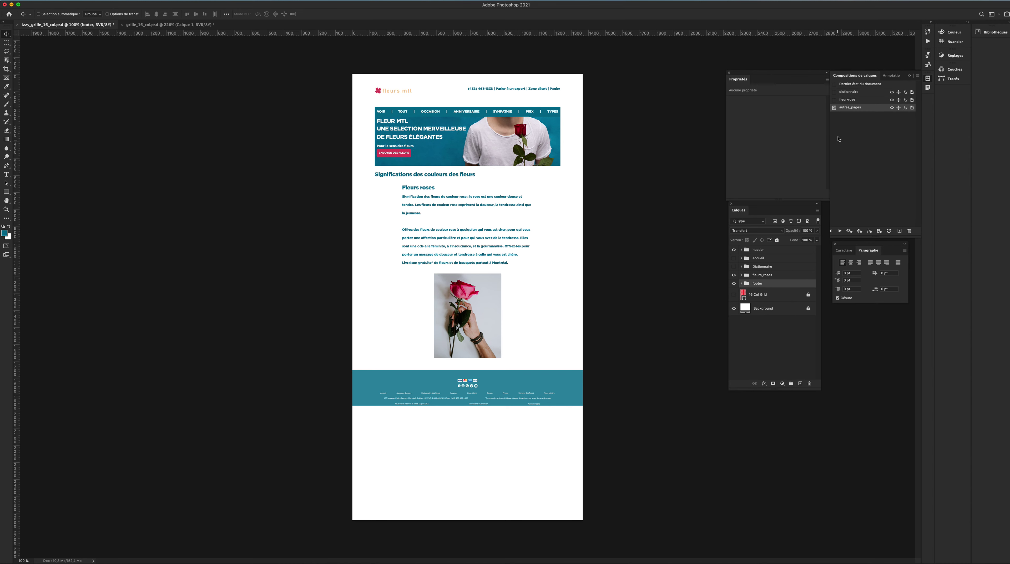
Step: Apply the fleur-rose, dictionnaire and autres_pages layer comps in turn to check each page layout
left_click(834, 99)
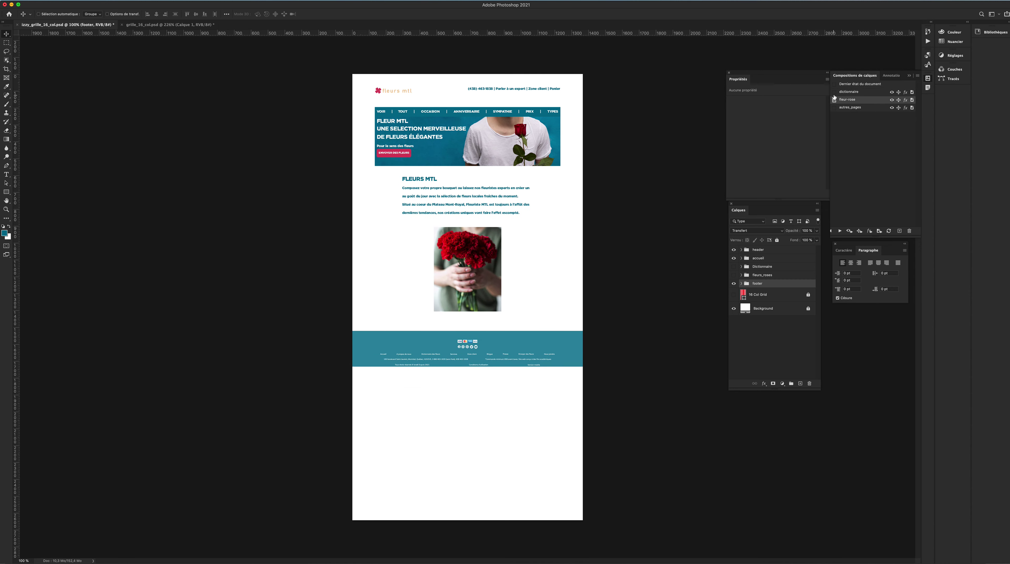
left_click(834, 94)
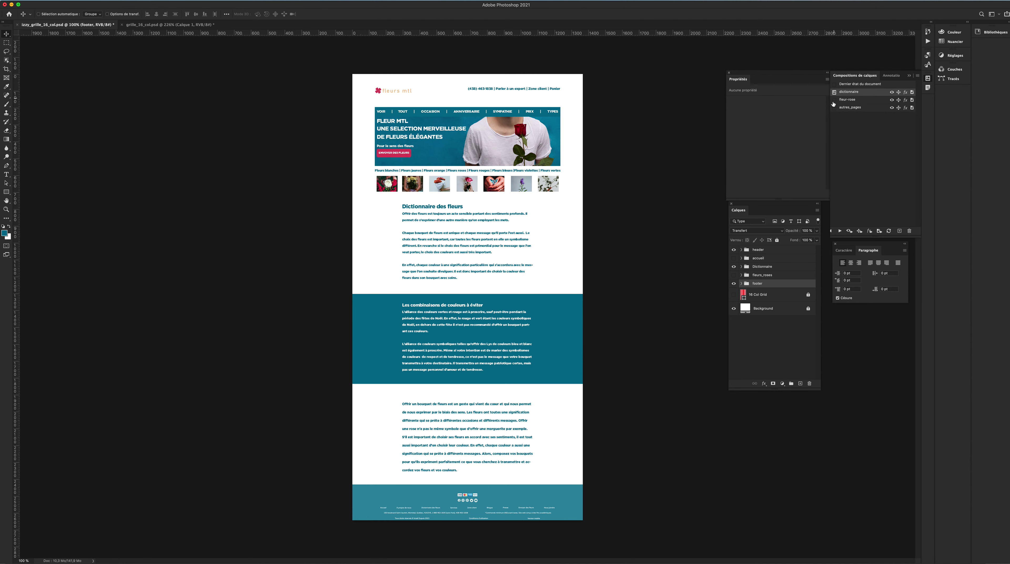
left_click(833, 99)
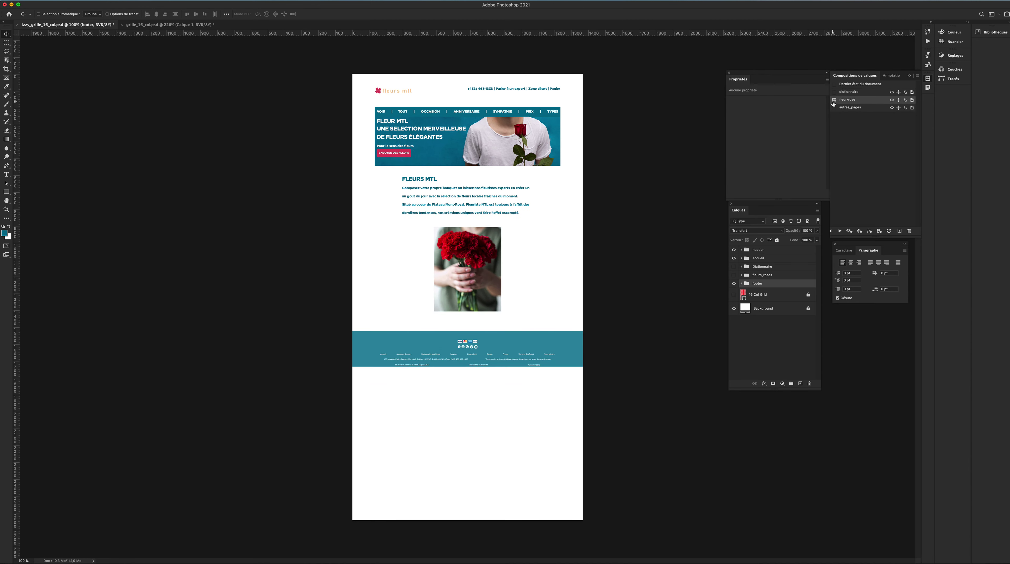
left_click(834, 108)
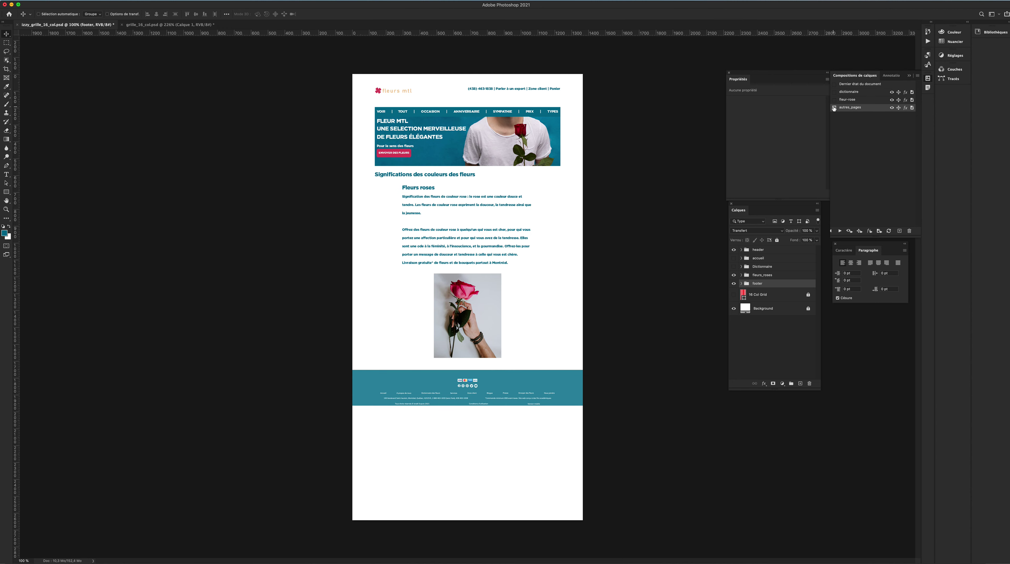